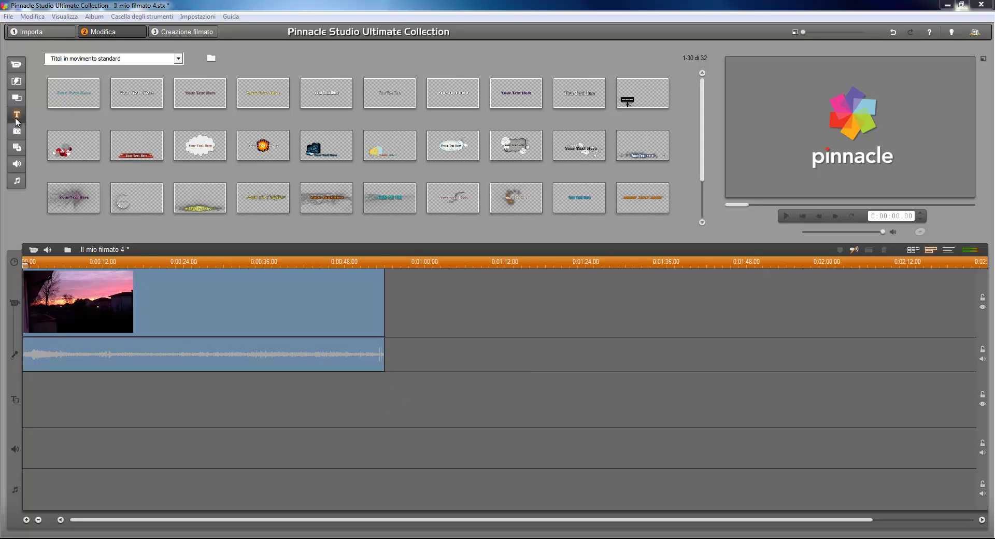
- Look through the first titles in the standard motion titles collection
{"action": "left_click", "coordinate": [82, 92]}
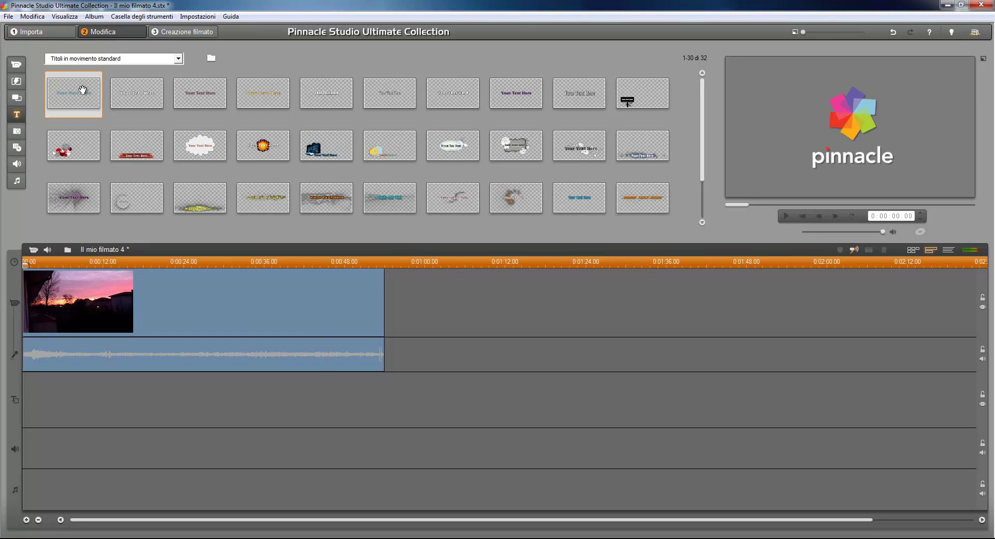
{"action": "left_click", "coordinate": [144, 95]}
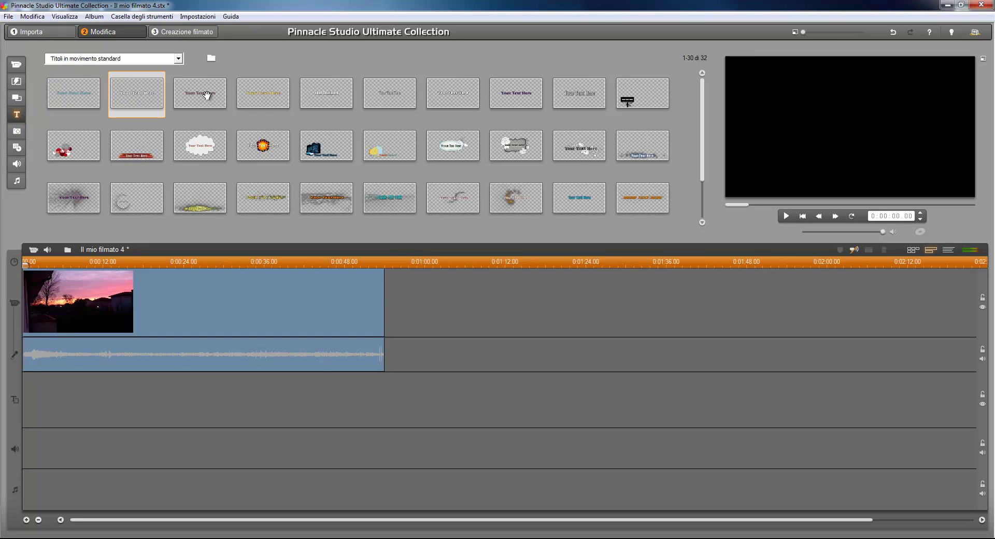
{"action": "left_click", "coordinate": [264, 96]}
{"action": "left_click", "coordinate": [329, 95]}
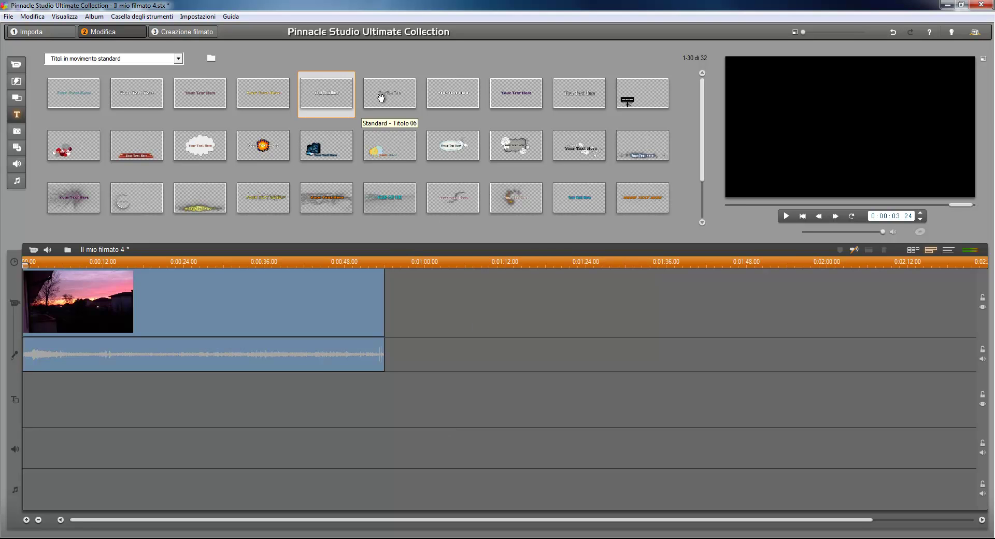
- Play the previews of the red star banner, white flower and glowing particle motion titles
{"action": "left_click", "coordinate": [146, 152]}
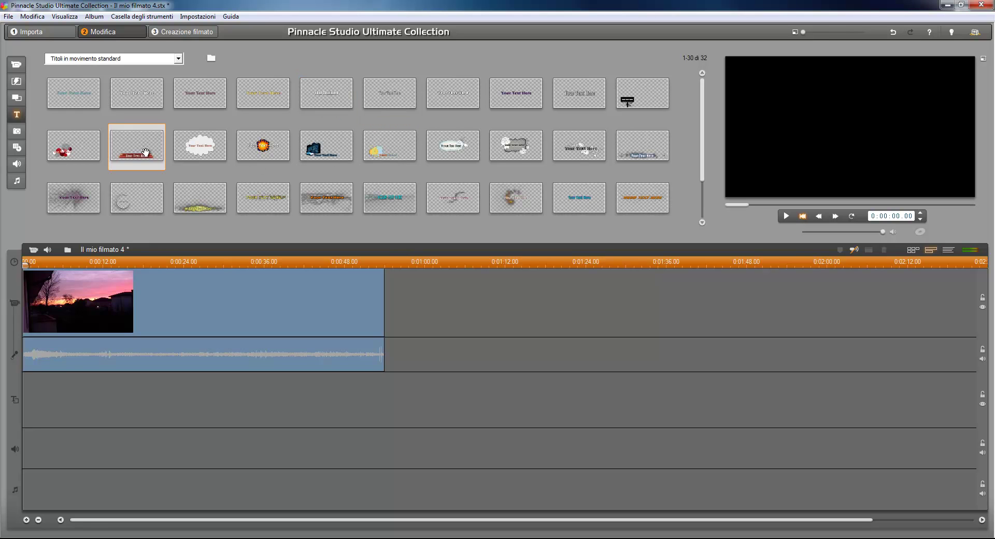
{"action": "left_click", "coordinate": [787, 219]}
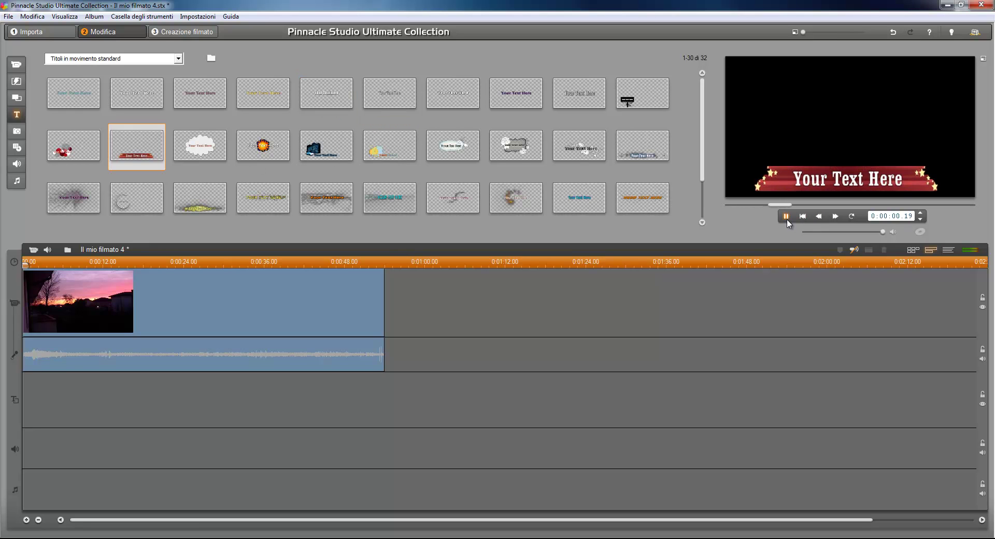
{"action": "left_click", "coordinate": [573, 150]}
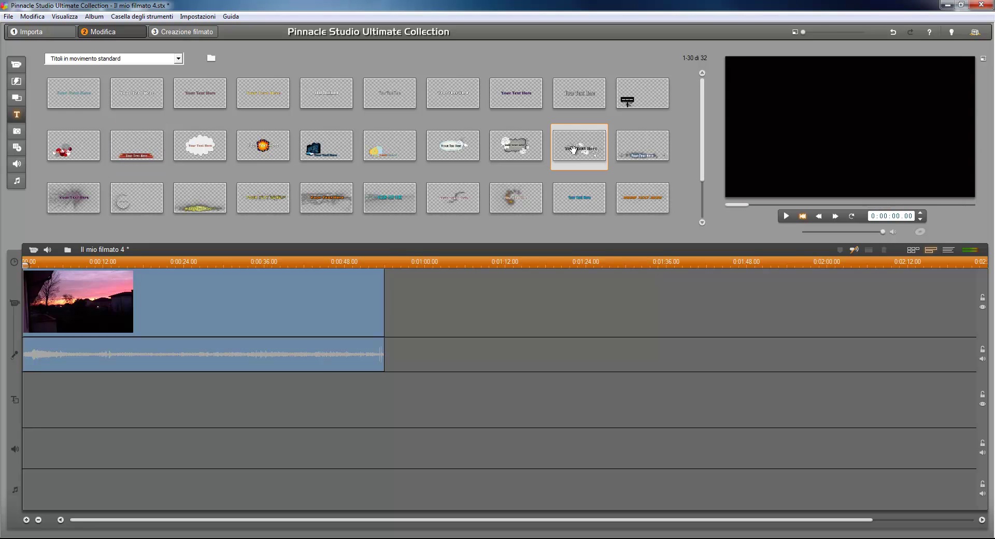
{"action": "left_click", "coordinate": [786, 216]}
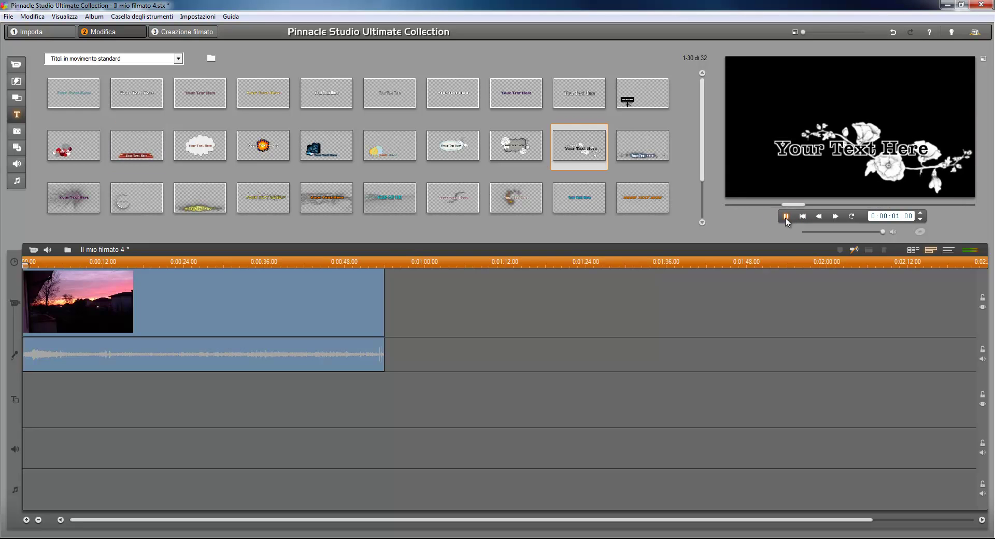
{"action": "left_click", "coordinate": [648, 158]}
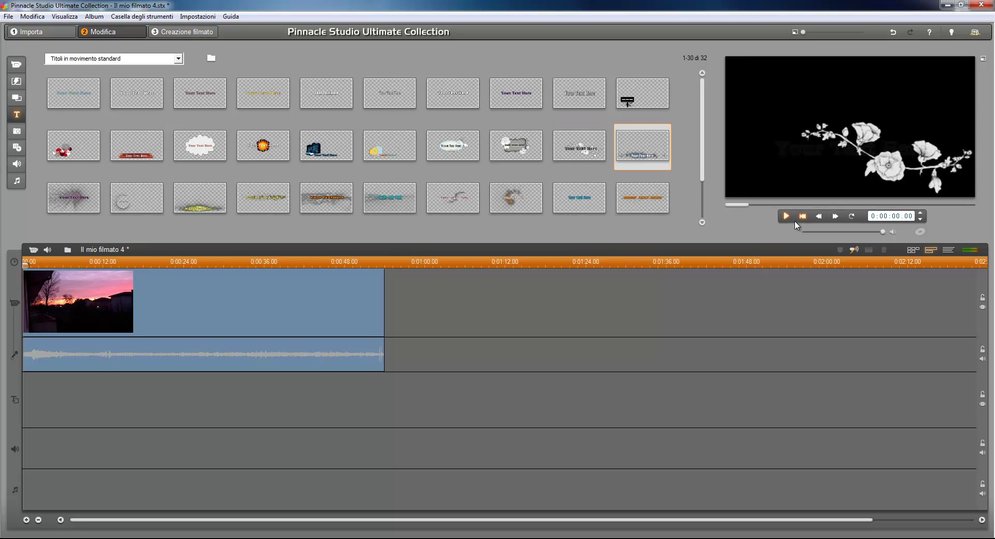
{"action": "left_click", "coordinate": [786, 216]}
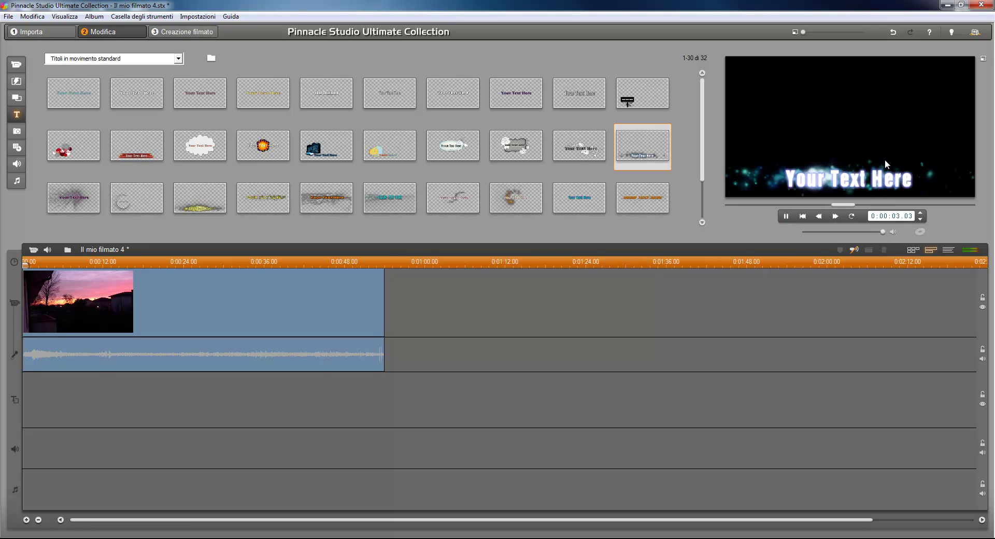
{"action": "left_click", "coordinate": [786, 216]}
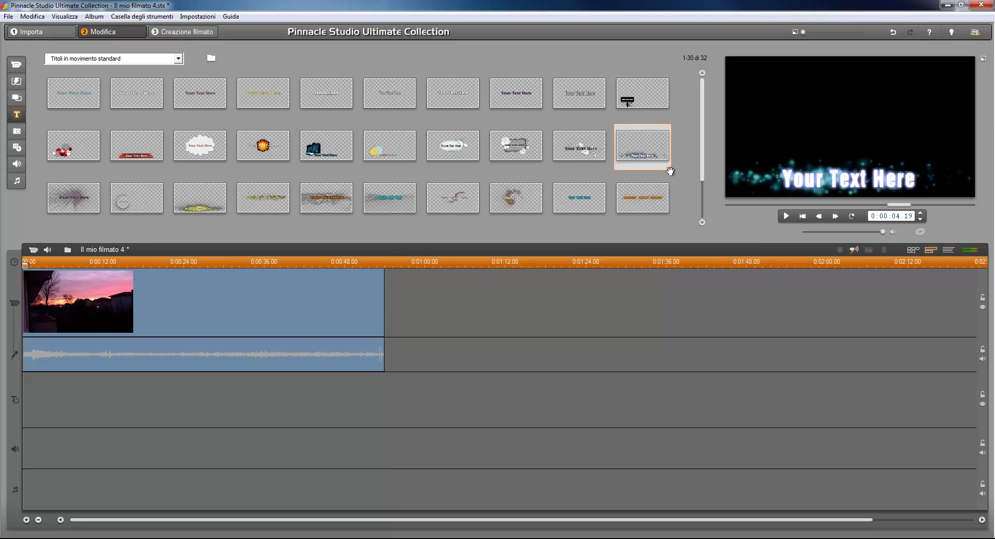
- Add the glowing particle title to the video track after the sunset clip and scrub through it
{"action": "left_click_drag", "start_coordinate": [650, 149], "coordinate": [450, 311]}
{"action": "left_click_drag", "start_coordinate": [381, 263], "coordinate": [424, 261]}
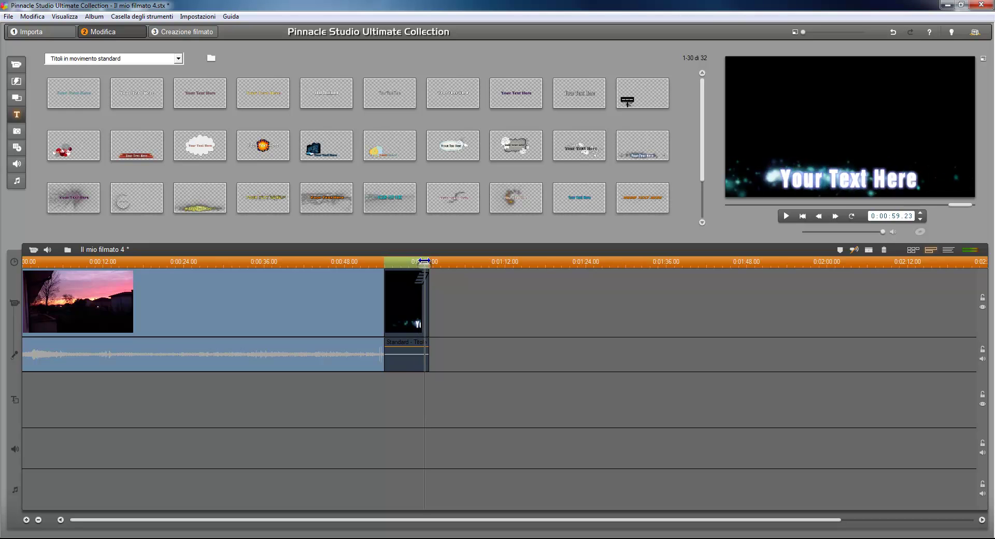
- Split the sunset clip at 0:00:21.18, move the particle title between the two parts, and scrub across the junction
{"action": "left_click", "coordinate": [425, 261]}
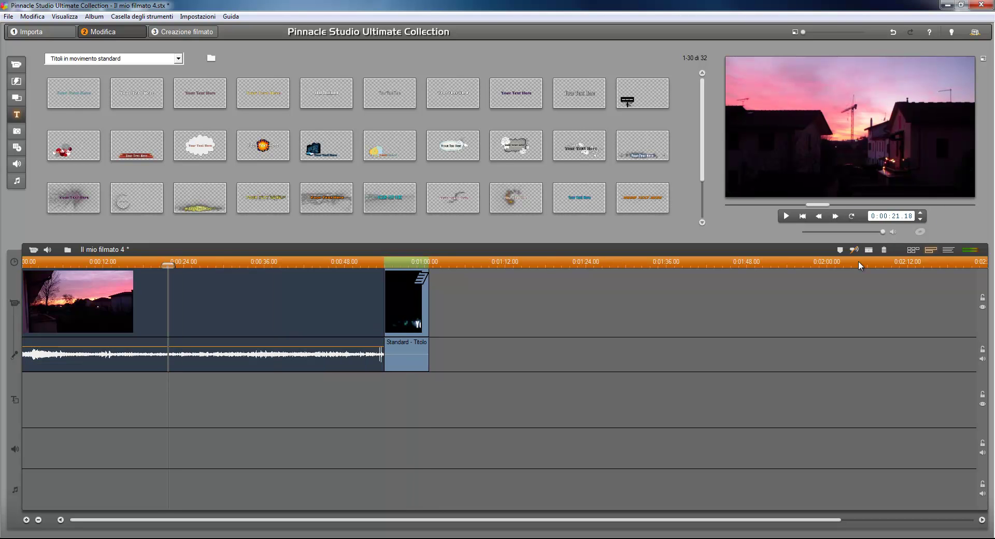
{"action": "left_click", "coordinate": [869, 250]}
{"action": "left_click_drag", "start_coordinate": [414, 300], "coordinate": [254, 306]}
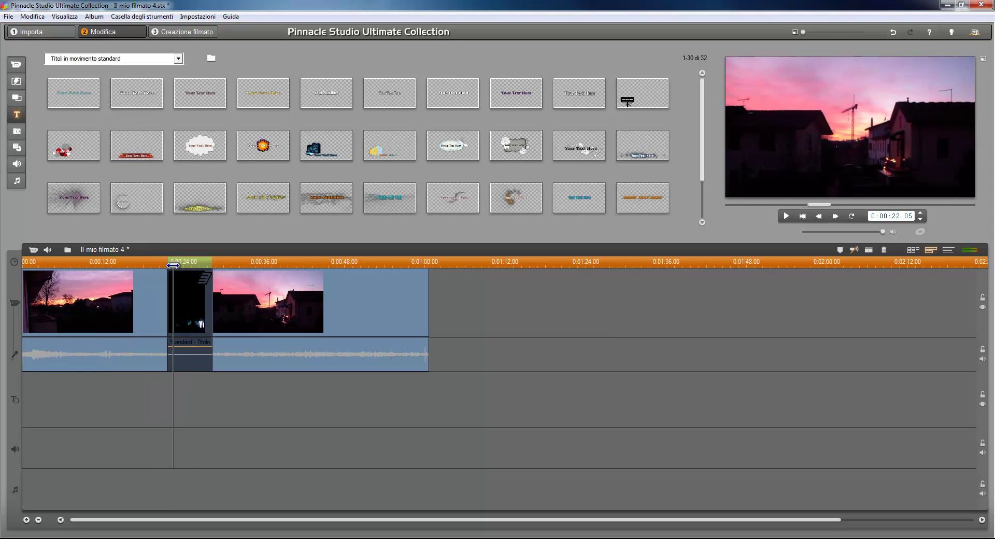
{"action": "left_click", "coordinate": [191, 263]}
{"action": "left_click_drag", "start_coordinate": [191, 265], "coordinate": [242, 265]}
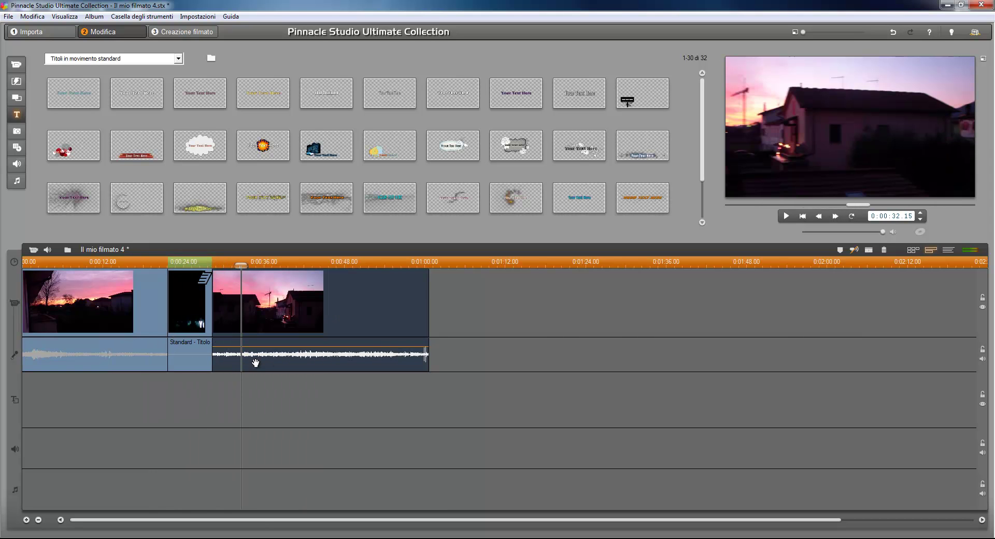
- Move the particle title to the title track over the first clip part and play it in the title editor
{"action": "left_click_drag", "start_coordinate": [205, 305], "coordinate": [127, 409]}
{"action": "mouse_move", "coordinate": [104, 266]}
{"action": "left_mouse_down"}
{"action": "mouse_move", "coordinate": [140, 268]}
{"action": "mouse_move", "coordinate": [116, 268]}
{"action": "left_mouse_up"}
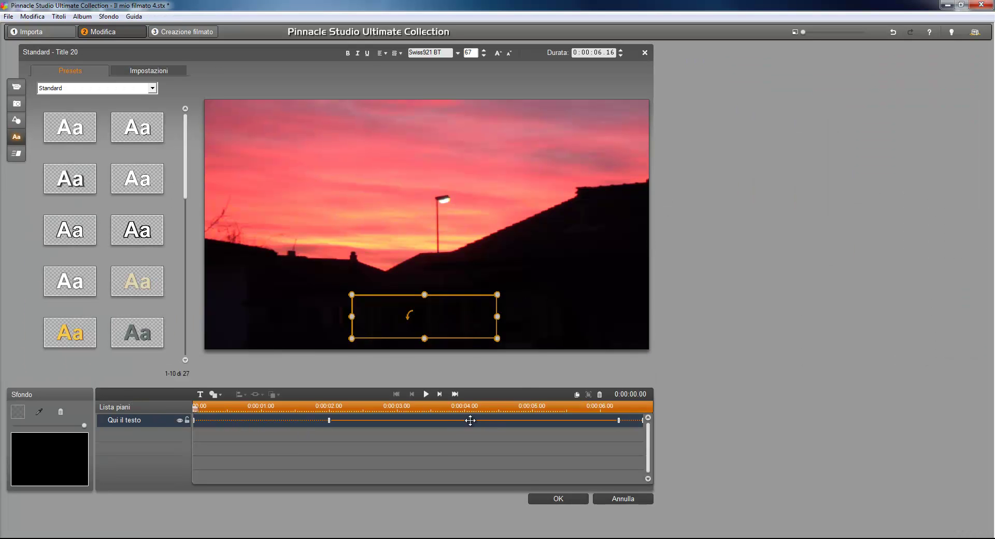
{"action": "left_click", "coordinate": [426, 395]}
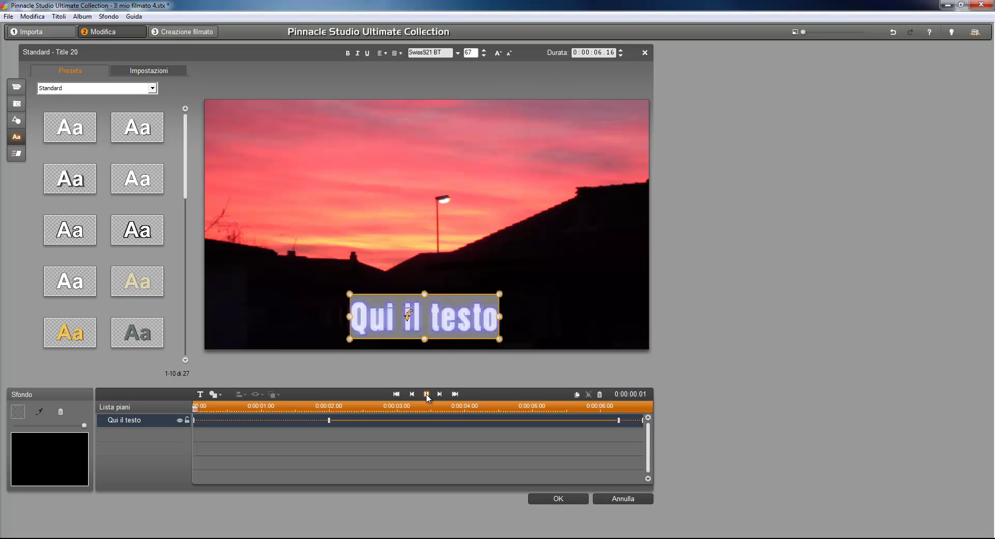
{"action": "left_click", "coordinate": [427, 395]}
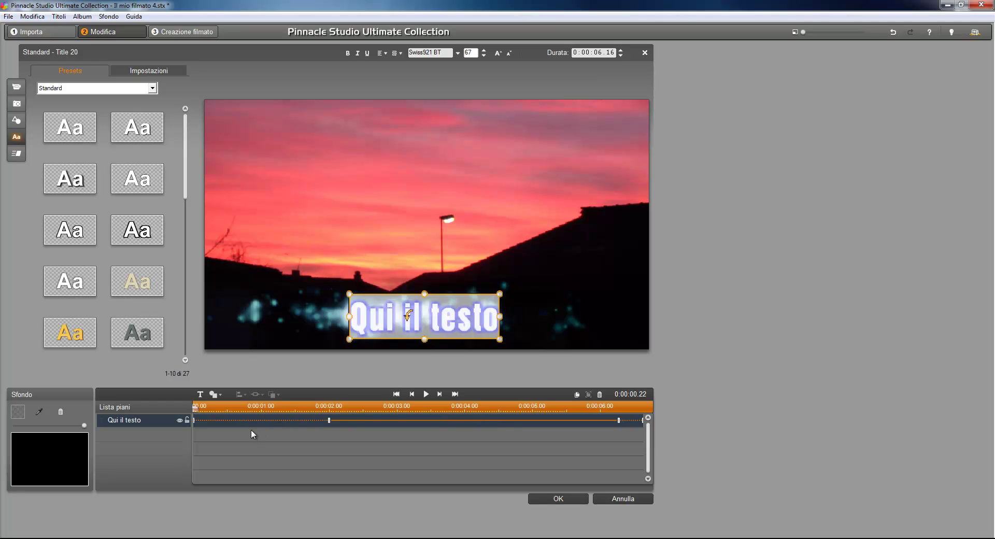
- Shorten the "Qui il testo" layer's entry motion and lengthen its exit motion, remove all its motions, and play the title
{"action": "mouse_move", "coordinate": [329, 420]}
{"action": "left_mouse_down"}
{"action": "mouse_move", "coordinate": [272, 418]}
{"action": "mouse_move", "coordinate": [317, 419]}
{"action": "left_mouse_up"}
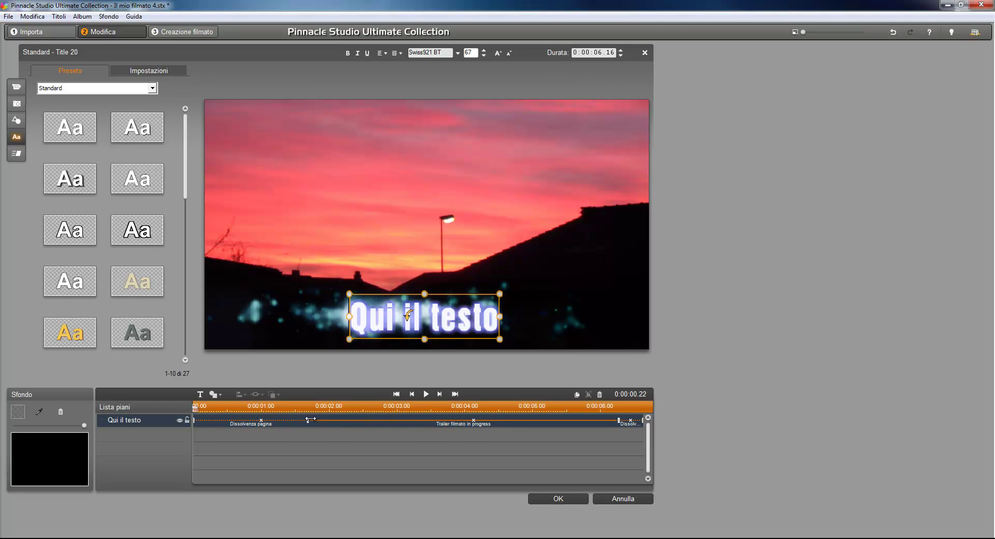
{"action": "left_click_drag", "start_coordinate": [619, 419], "coordinate": [599, 420]}
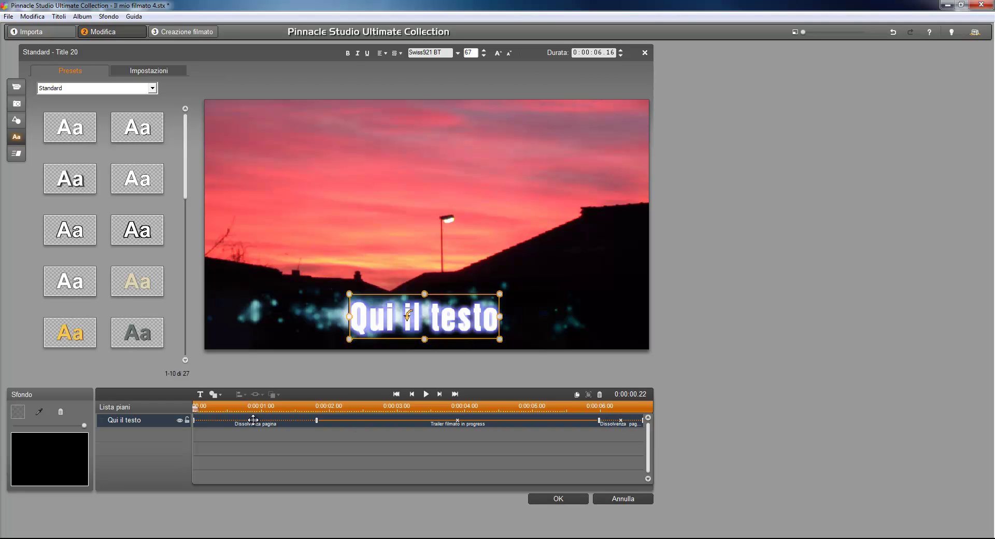
{"action": "left_click", "coordinate": [255, 420]}
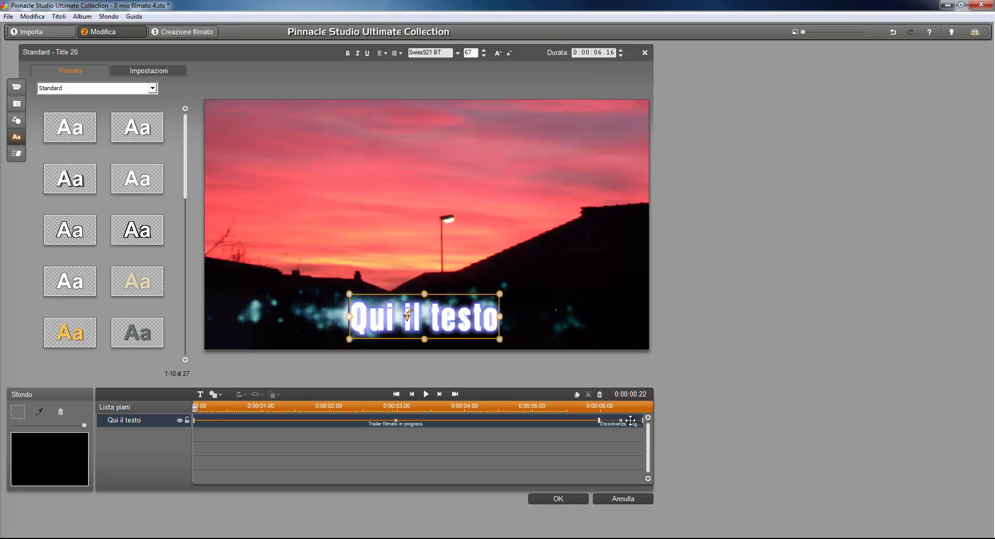
{"action": "left_click", "coordinate": [621, 421]}
{"action": "left_click", "coordinate": [425, 395]}
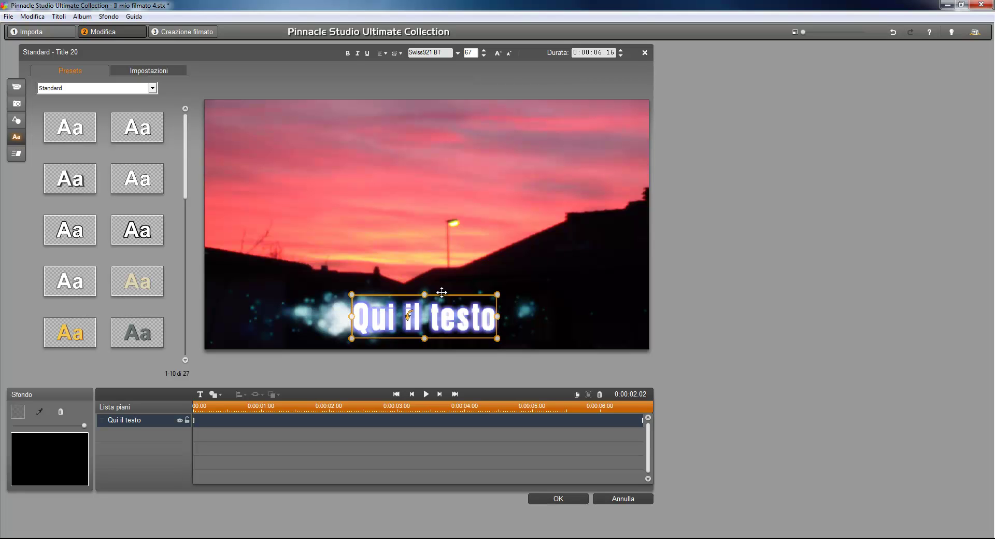
- Move the "Qui il testo" text up and to the right, away from the particles, and delete the text
{"action": "left_click_drag", "start_coordinate": [434, 291], "coordinate": [509, 209]}
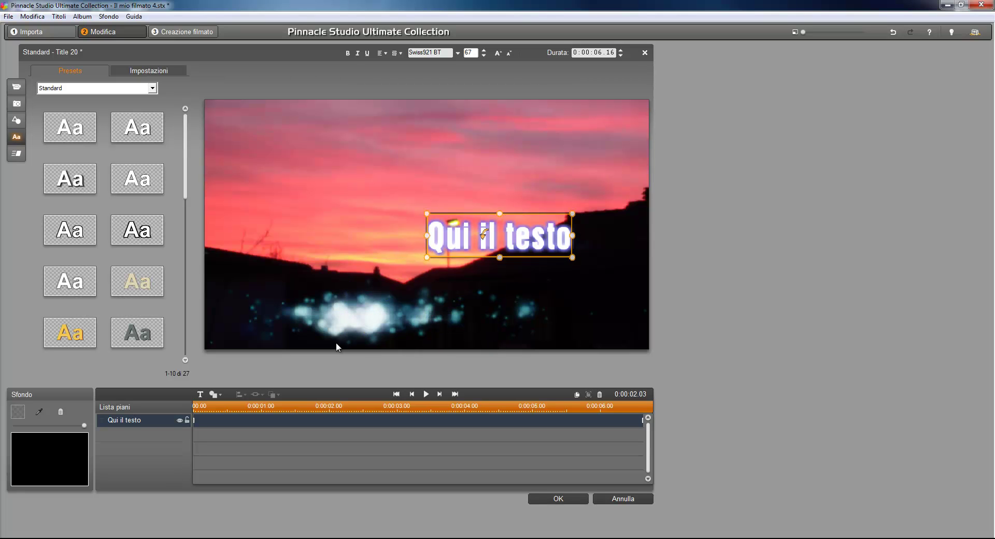
{"action": "left_click", "coordinate": [380, 303]}
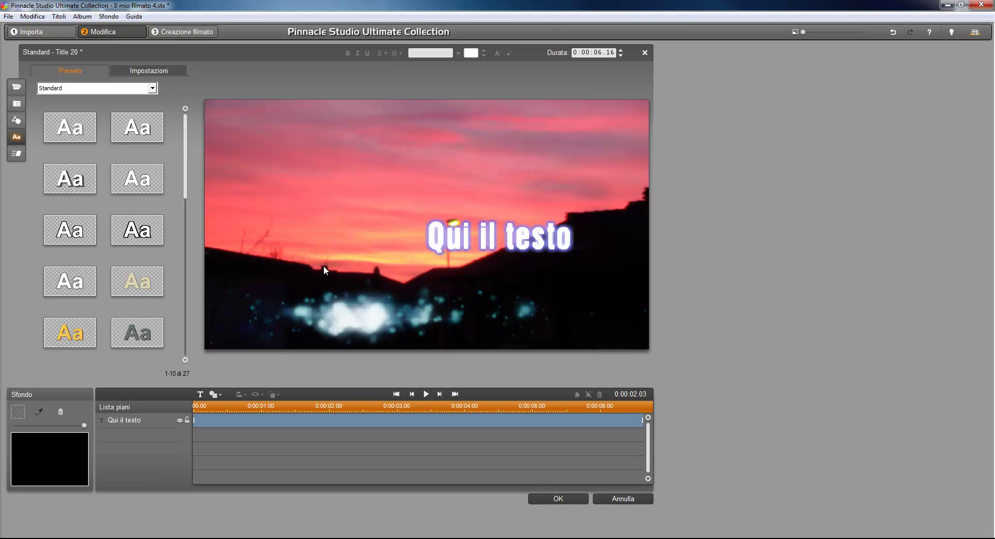
{"action": "left_click", "coordinate": [144, 417]}
{"action": "left_click", "coordinate": [465, 279]}
{"action": "left_click", "coordinate": [484, 244]}
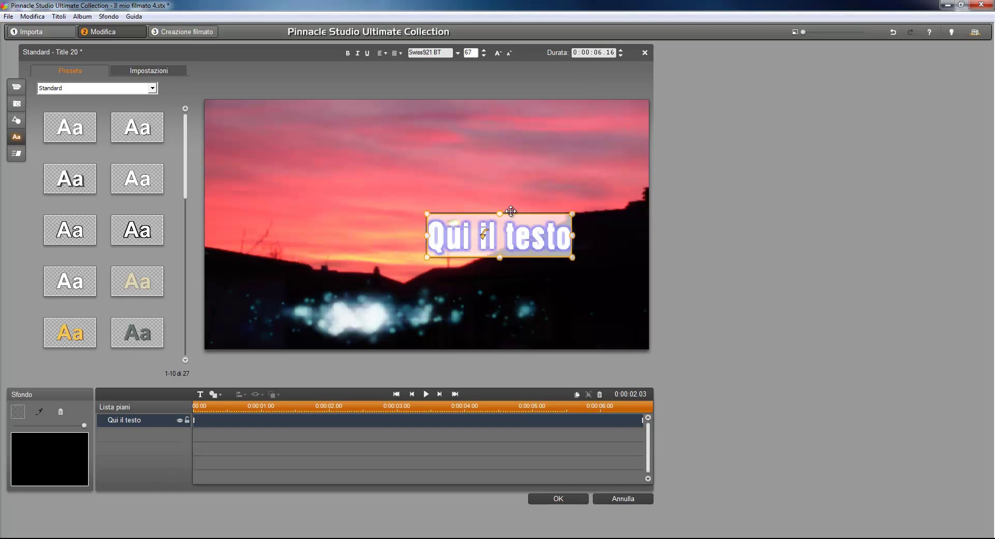
{"action": "key", "text": "Delete"}
{"action": "left_click", "coordinate": [406, 313]}
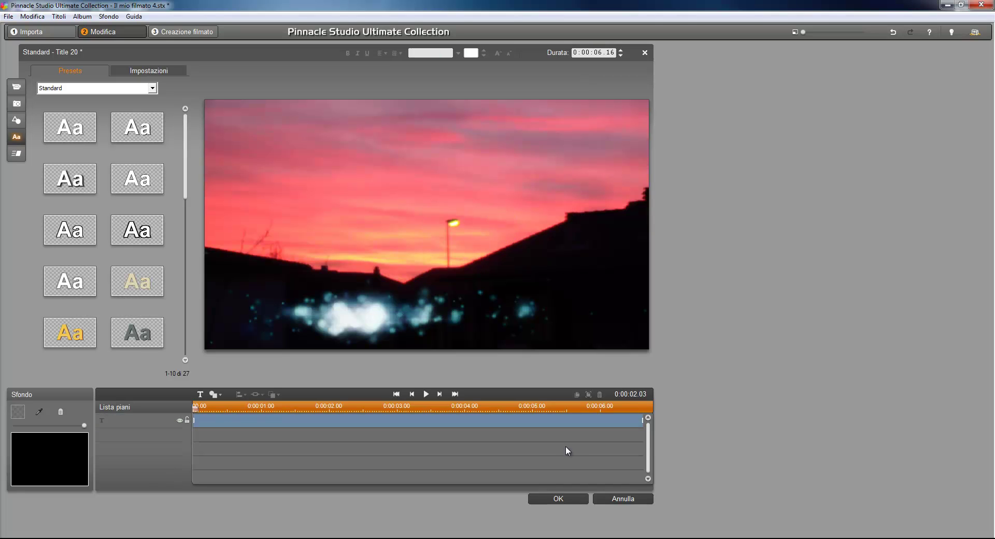
- Discard the title edits and delete the particle title from the title track
{"action": "left_click", "coordinate": [622, 499]}
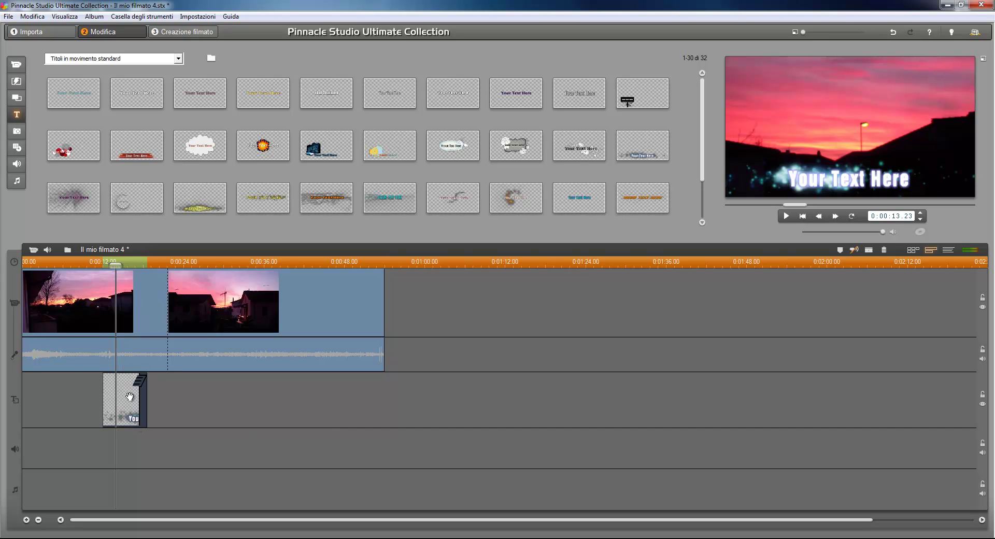
{"action": "key", "text": "Delete"}
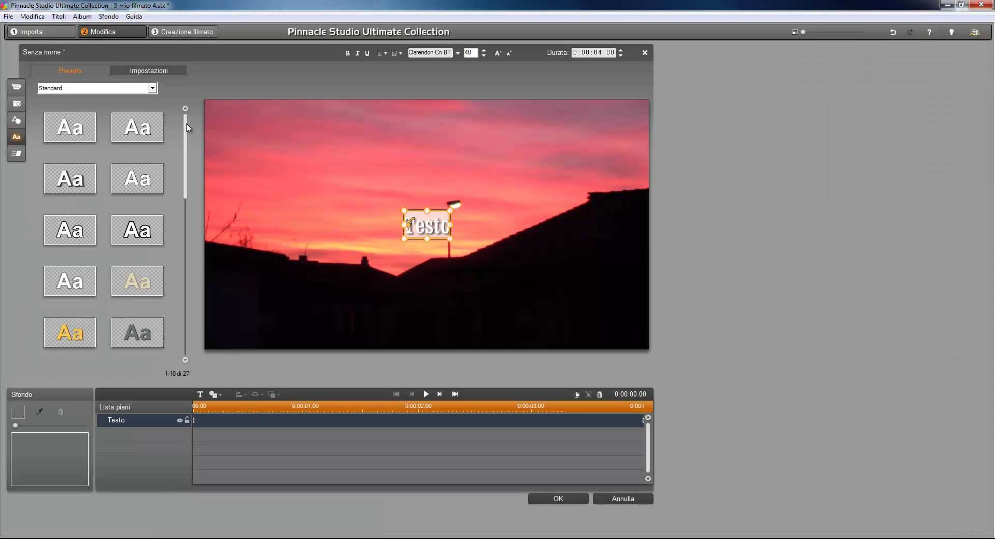
- Apply the first Standard text preset to the new title and replace its text with "Prova testo"
{"action": "scroll", "coordinate": [188, 131], "scroll_direction": "down", "scroll_amount": 3}
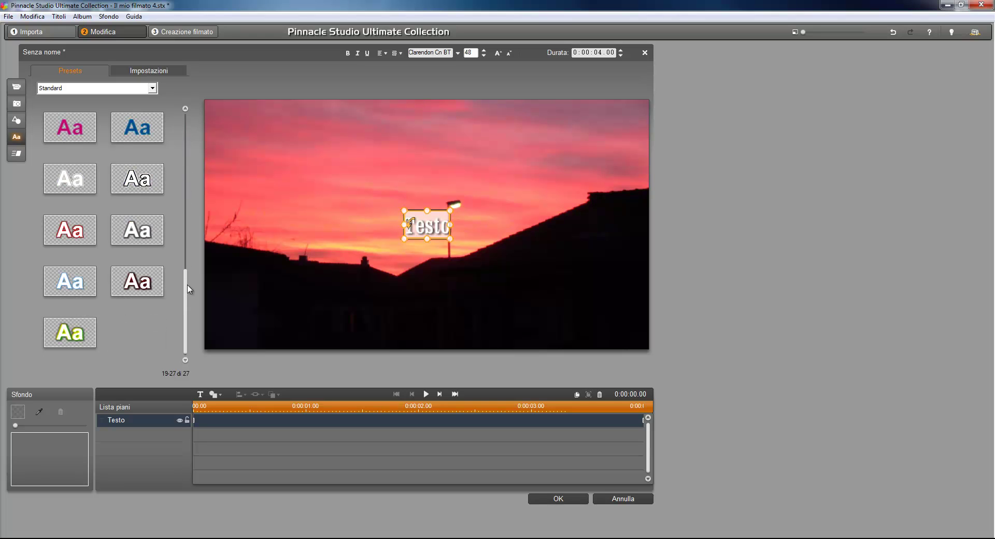
{"action": "scroll", "coordinate": [196, 167], "scroll_direction": "up", "scroll_amount": 3}
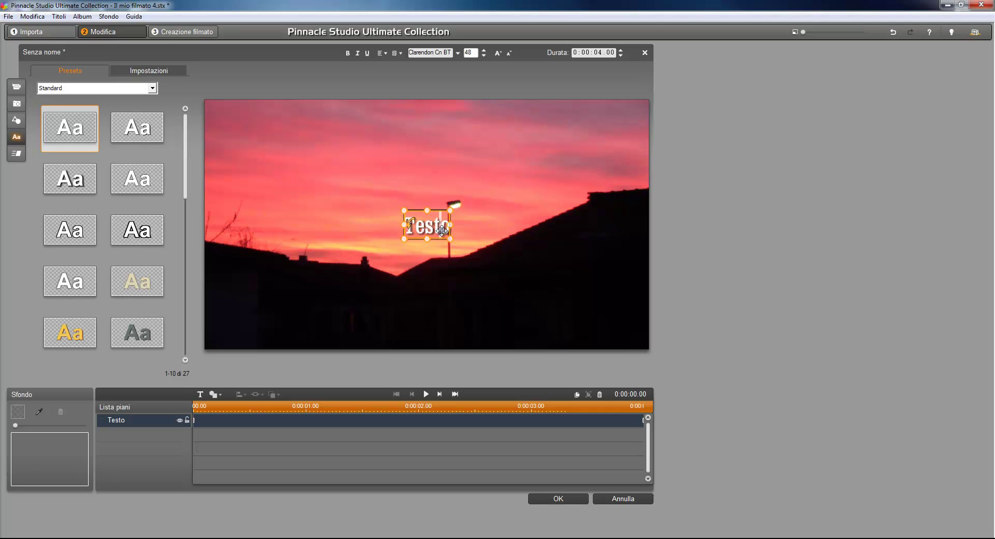
{"action": "type", "text": "P"}
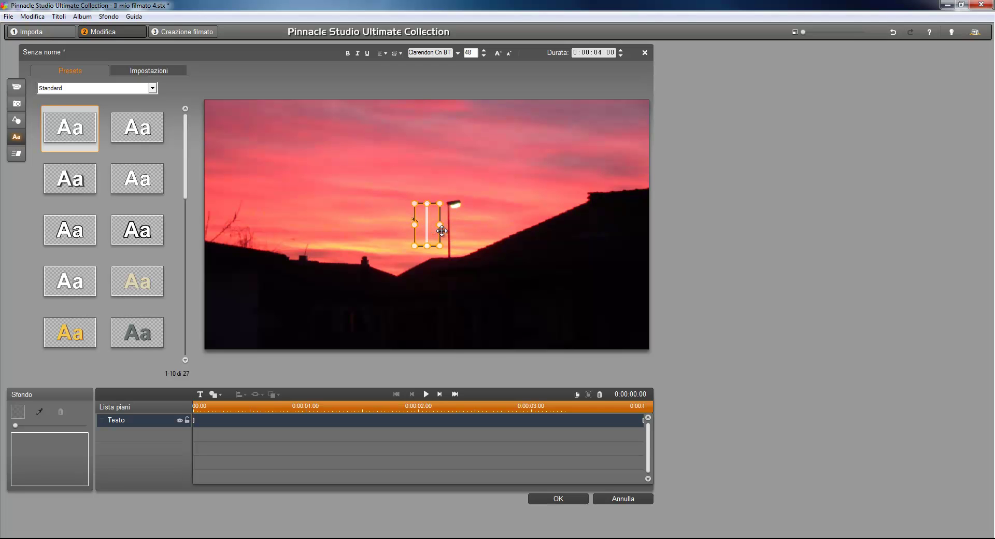
{"action": "type", "text": "rova testo"}
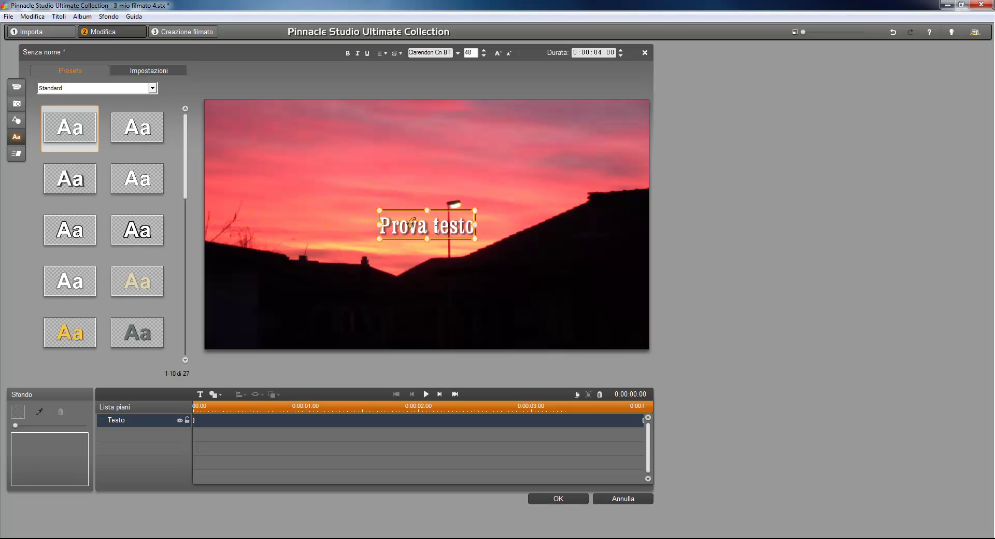
- Enlarge the "Prova testo" text and stretch its box wider
{"action": "left_click_drag", "start_coordinate": [475, 238], "coordinate": [370, 251]}
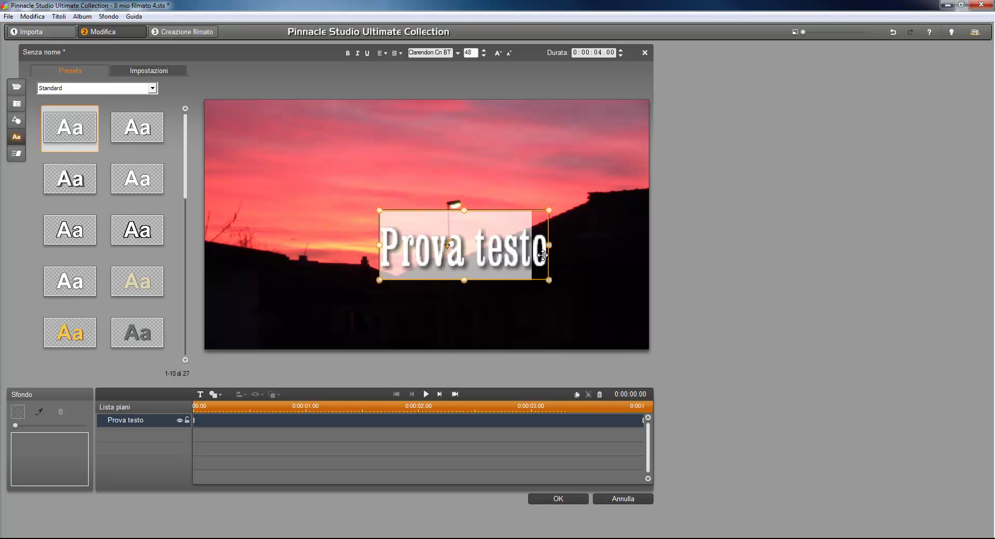
{"action": "left_click_drag", "start_coordinate": [550, 245], "coordinate": [574, 245]}
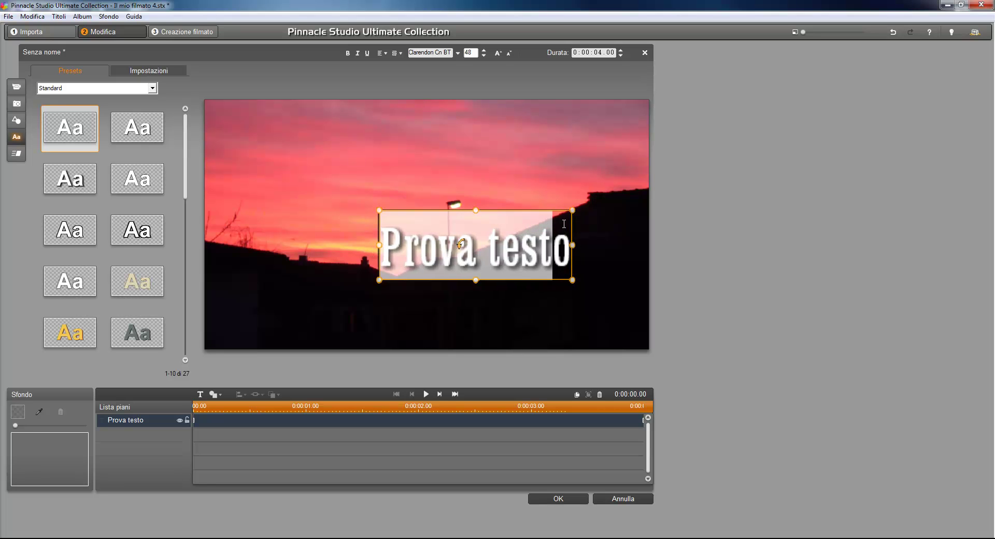
- Select all the characters of the "Prova testo" text
{"action": "left_click", "coordinate": [564, 224]}
{"action": "key", "text": "shift+Left"}
{"action": "left_click_drag", "start_coordinate": [568, 223], "coordinate": [344, 244]}
{"action": "left_click", "coordinate": [384, 227]}
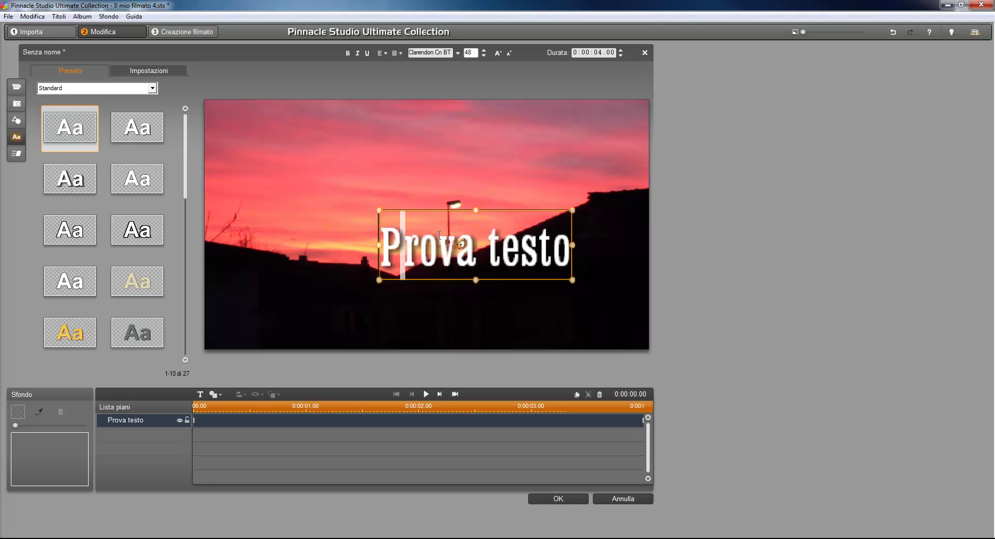
{"action": "key", "text": "Left"}
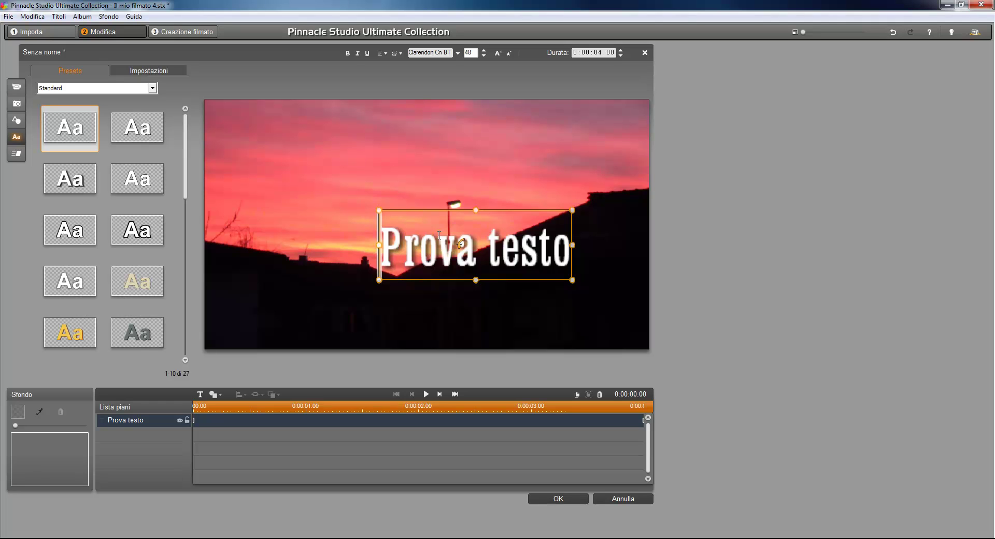
{"action": "key", "text": "shift+Right"}
{"action": "key", "text": "shift+Right"}
{"action": "key", "text": "shift+Right"}
{"action": "key", "text": "shift+Right"}
{"action": "key", "text": "shift+Right"}
{"action": "key", "text": "shift+Right"}
{"action": "key", "text": "shift+Right"}
{"action": "key", "text": "shift+Right"}
{"action": "key", "text": "shift+Right"}
{"action": "key", "text": "shift+Right"}
{"action": "key", "text": "shift+Right"}
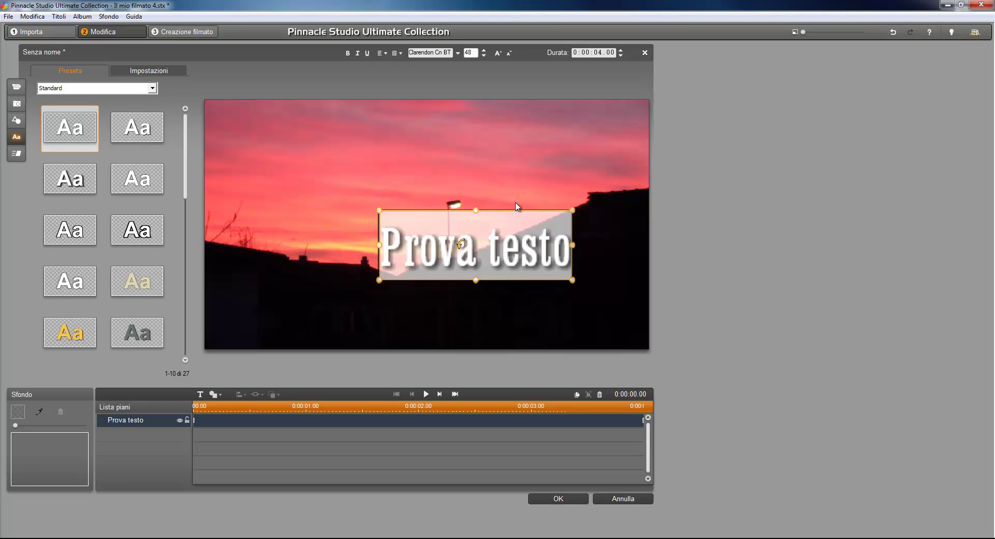
- Move and enlarge the "Prova testo" text toward the left half of the frame, and tilt it slightly clockwise
{"action": "left_click_drag", "start_coordinate": [510, 209], "coordinate": [468, 230]}
{"action": "left_click_drag", "start_coordinate": [377, 215], "coordinate": [390, 239]}
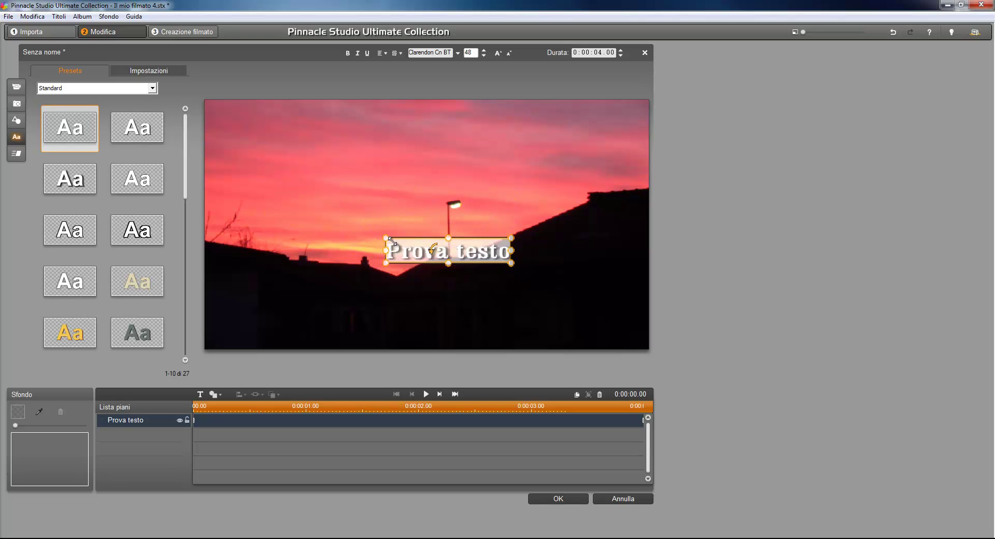
{"action": "left_click_drag", "start_coordinate": [426, 202], "coordinate": [280, 174]}
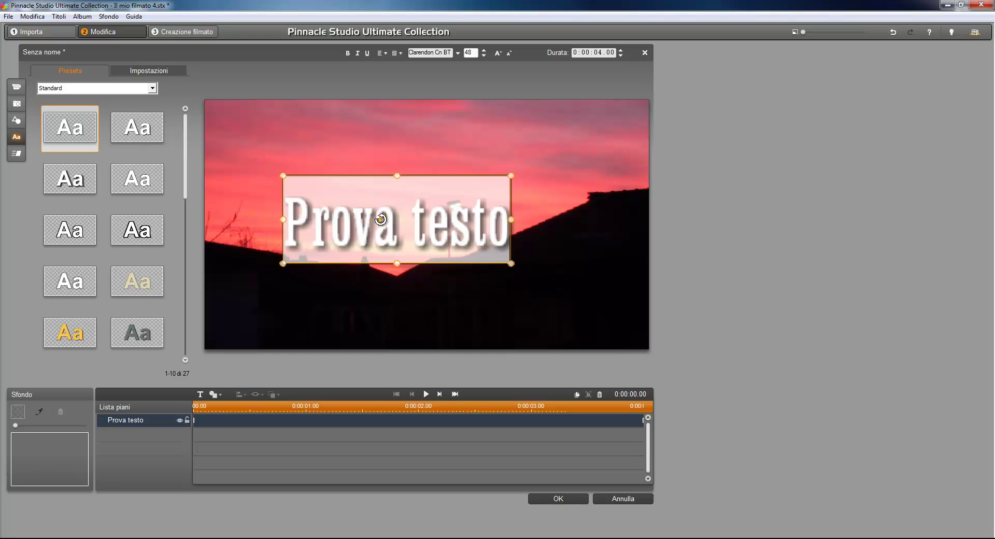
{"action": "left_click_drag", "start_coordinate": [385, 220], "coordinate": [365, 215]}
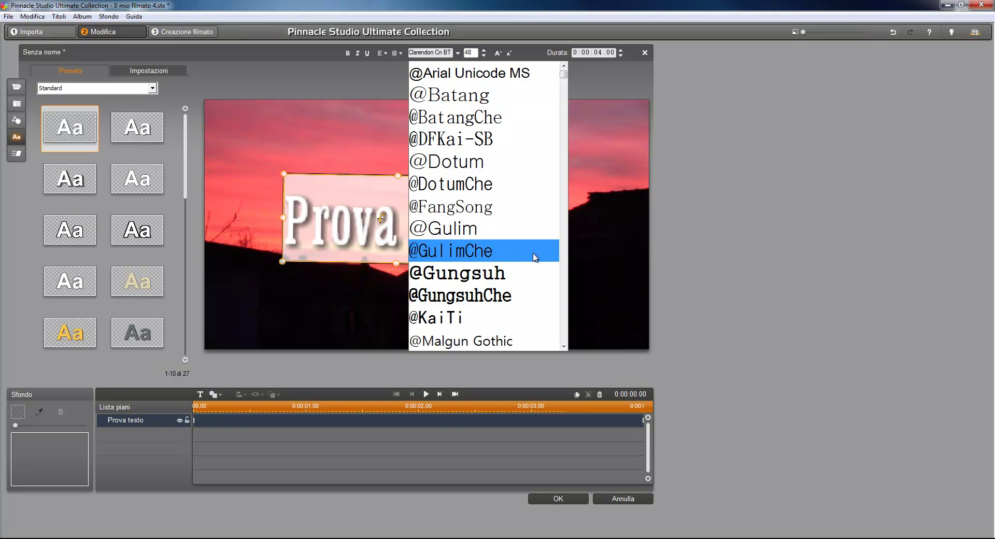
{"action": "left_click", "coordinate": [491, 300]}
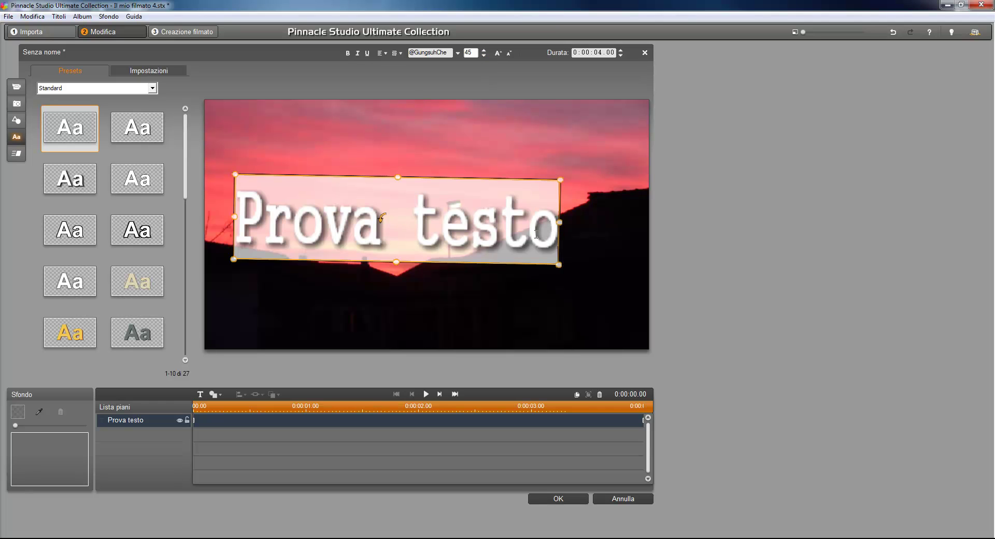
{"action": "key", "text": "ctrl+z"}
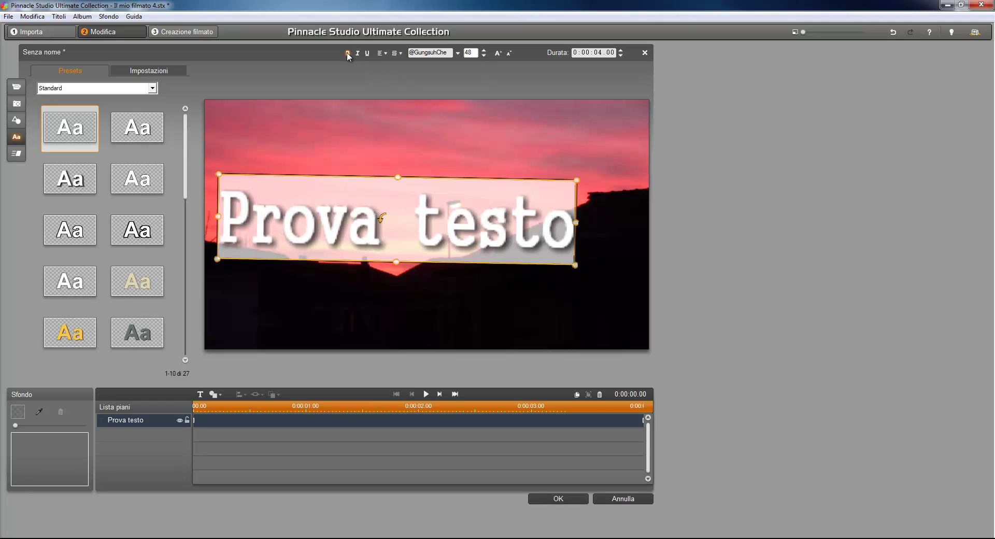
- Try bold, underline and italic on "Prova testo", switching each off again, and check the text alignment options
{"action": "left_click", "coordinate": [348, 53]}
{"action": "left_click", "coordinate": [367, 53]}
{"action": "left_click", "coordinate": [367, 53]}
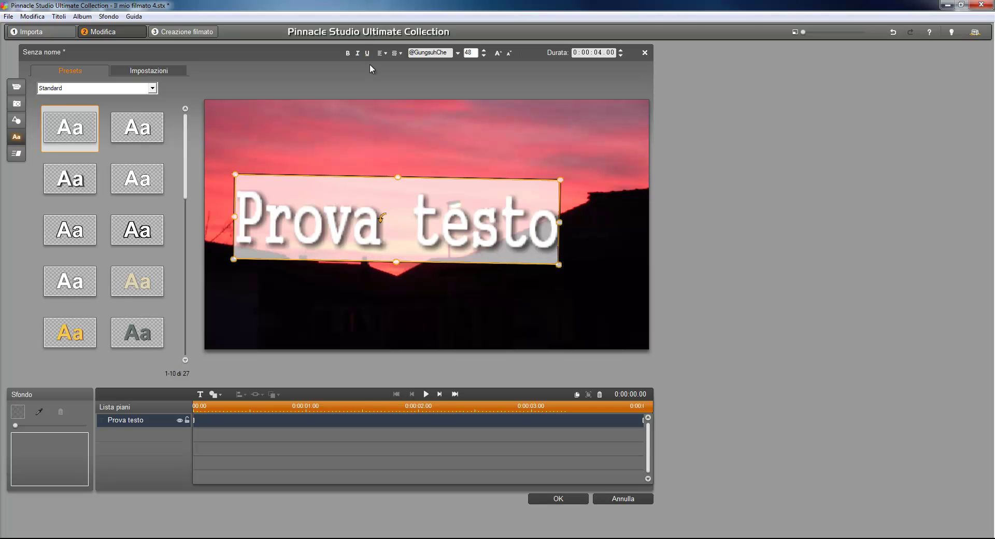
{"action": "left_click", "coordinate": [358, 53]}
{"action": "left_click", "coordinate": [357, 54]}
{"action": "left_click", "coordinate": [385, 53]}
{"action": "left_click", "coordinate": [386, 54]}
- Shrink the "Prova testo" text, place it over the street lamp, and apply the first Standard text preset to it
{"action": "left_click_drag", "start_coordinate": [431, 177], "coordinate": [460, 196]}
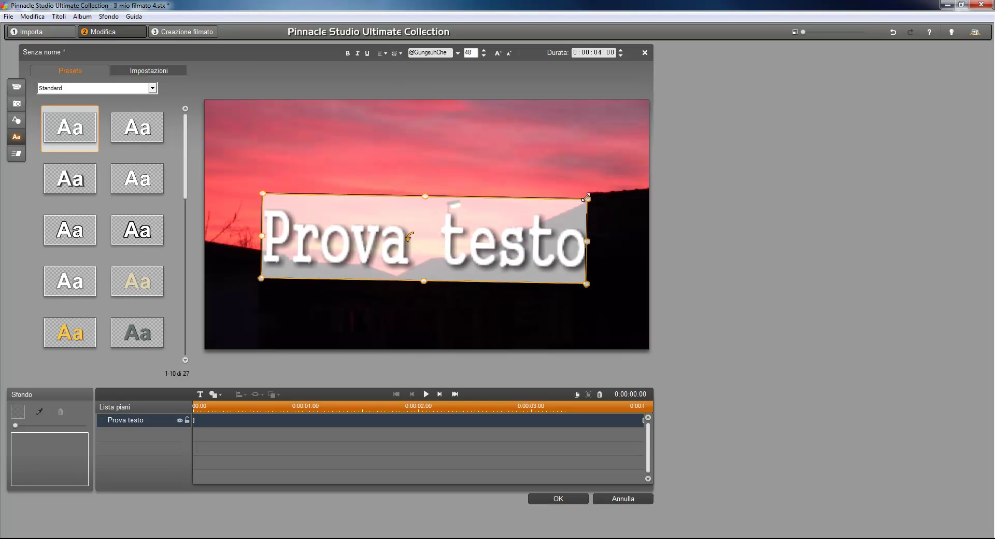
{"action": "left_click_drag", "start_coordinate": [588, 199], "coordinate": [477, 227]}
{"action": "left_click_drag", "start_coordinate": [354, 254], "coordinate": [358, 255]}
{"action": "left_click_drag", "start_coordinate": [404, 225], "coordinate": [490, 187]}
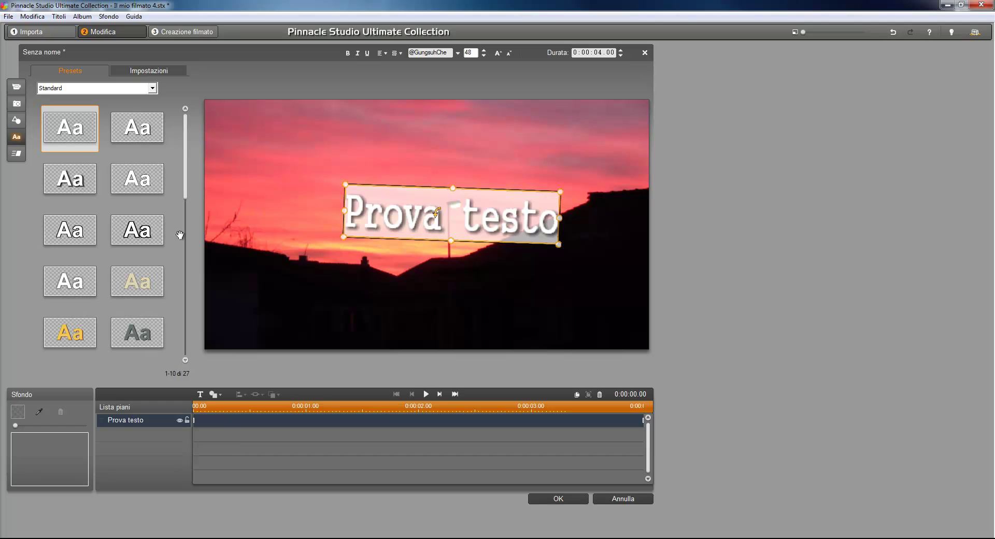
{"action": "mouse_move", "coordinate": [95, 144]}
{"action": "left_mouse_down"}
{"action": "mouse_move", "coordinate": [136, 153]}
{"action": "mouse_move", "coordinate": [245, 431]}
{"action": "mouse_move", "coordinate": [205, 442]}
{"action": "mouse_move", "coordinate": [156, 434]}
{"action": "mouse_move", "coordinate": [201, 438]}
{"action": "left_mouse_up"}
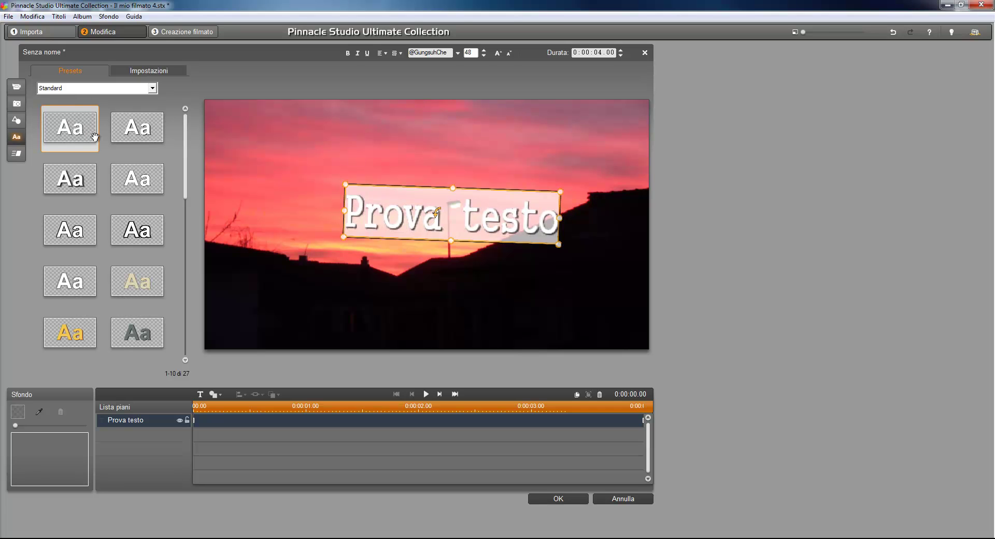
- Add three separate "Testo" text layers at different spots to the left of and below "Prova testo"
{"action": "left_click_drag", "start_coordinate": [93, 133], "coordinate": [243, 196]}
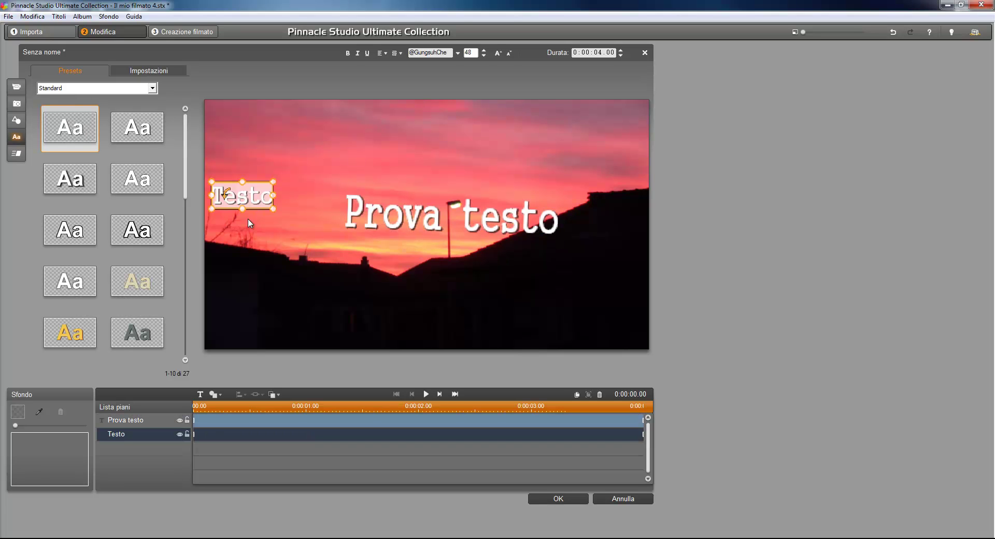
{"action": "double_click", "coordinate": [259, 251]}
{"action": "double_click", "coordinate": [346, 308]}
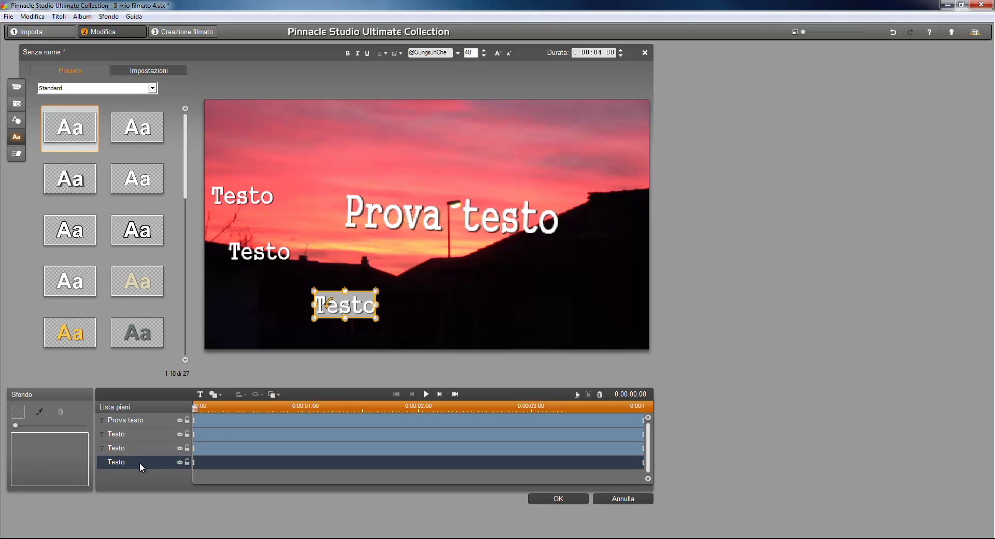
- Delete the three extra "Testo" layers from the layer list
{"action": "left_click", "coordinate": [114, 462]}
{"action": "left_click", "coordinate": [121, 463]}
{"action": "key", "text": "Delete"}
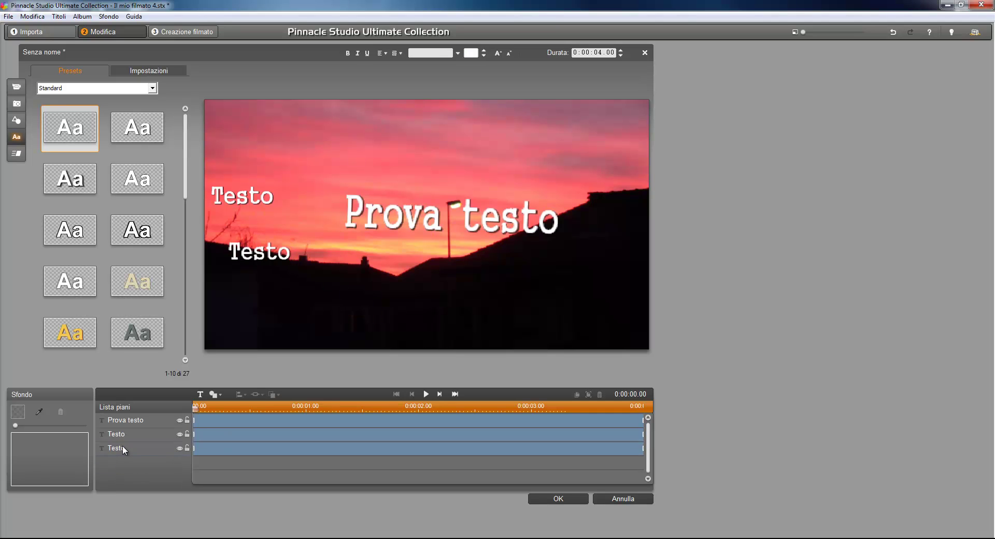
{"action": "left_click", "coordinate": [123, 447]}
{"action": "key", "text": "Delete"}
{"action": "left_click", "coordinate": [123, 436]}
{"action": "key", "text": "Delete"}
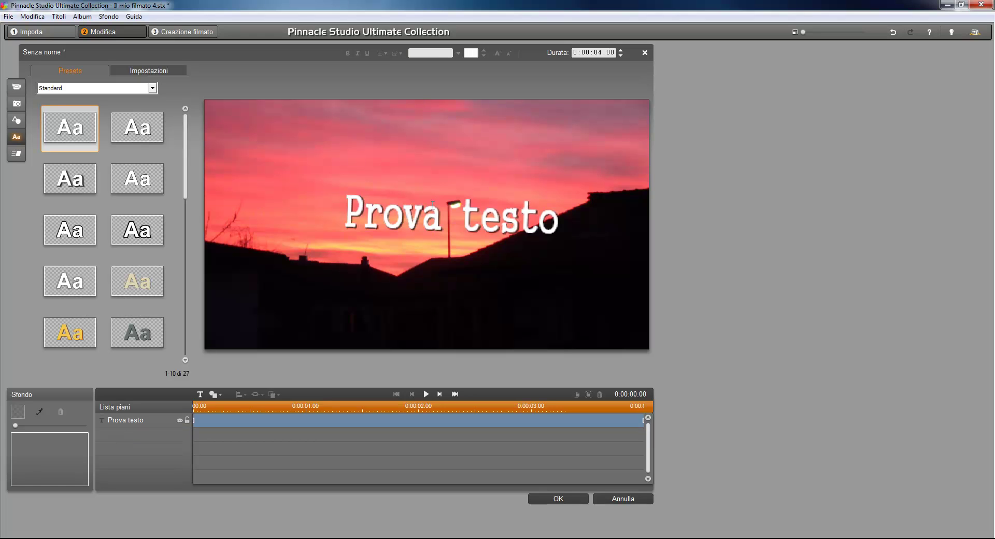
- Move "Prova testo" up into the sky and add a second text layer reading "Prova2" on the horizon below it
{"action": "left_click", "coordinate": [394, 214]}
{"action": "left_click_drag", "start_coordinate": [445, 187], "coordinate": [409, 125]}
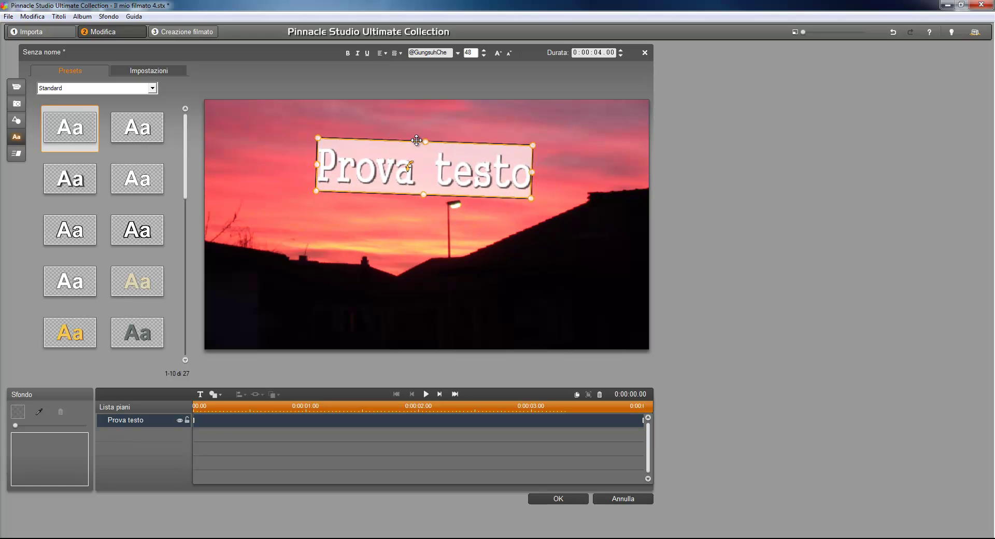
{"action": "double_click", "coordinate": [329, 284]}
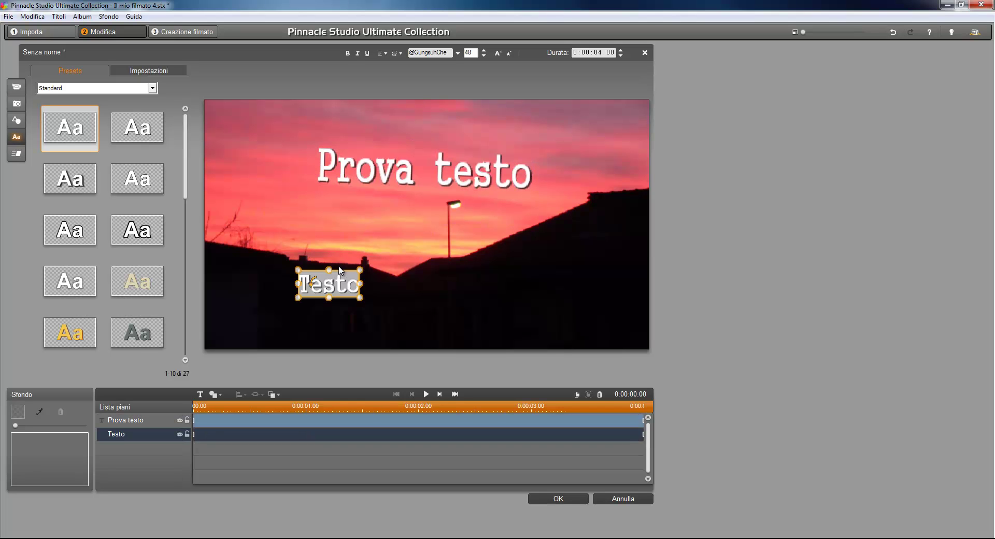
{"action": "left_click_drag", "start_coordinate": [340, 269], "coordinate": [406, 263]}
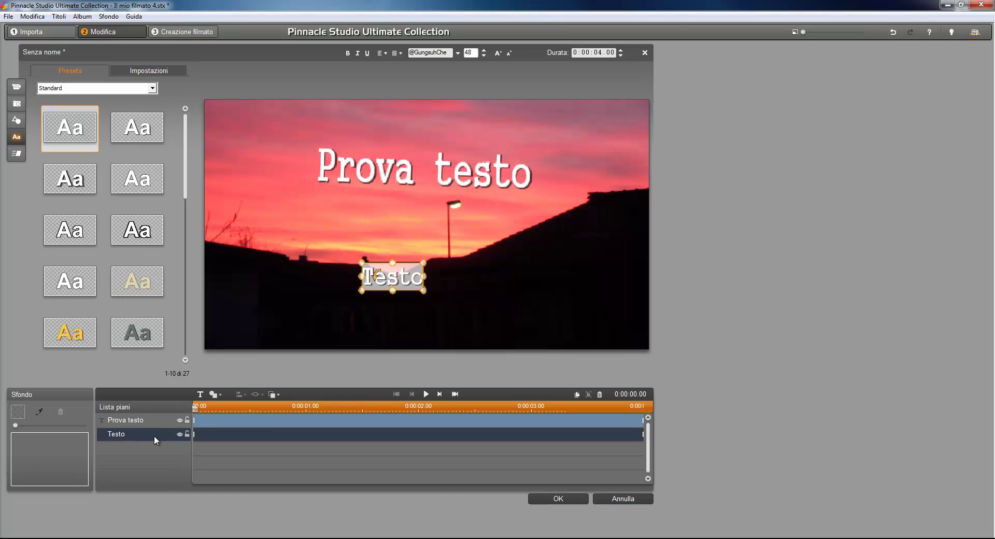
{"action": "type", "text": "Prova2"}
{"action": "left_click_drag", "start_coordinate": [417, 263], "coordinate": [458, 258]}
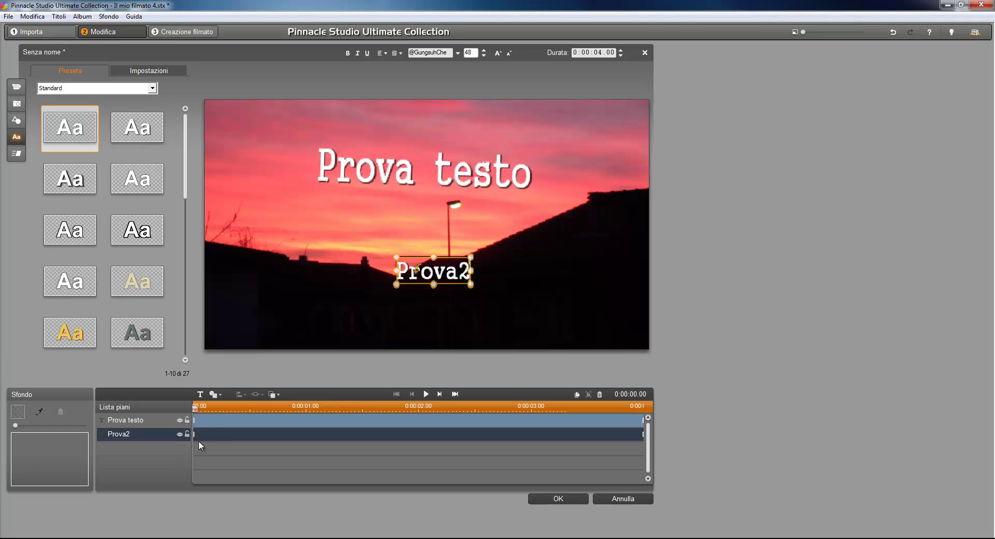
- Delay the start of the "Prova2" layer to about 1 second and play the title from the beginning
{"action": "left_click_drag", "start_coordinate": [194, 434], "coordinate": [308, 434]}
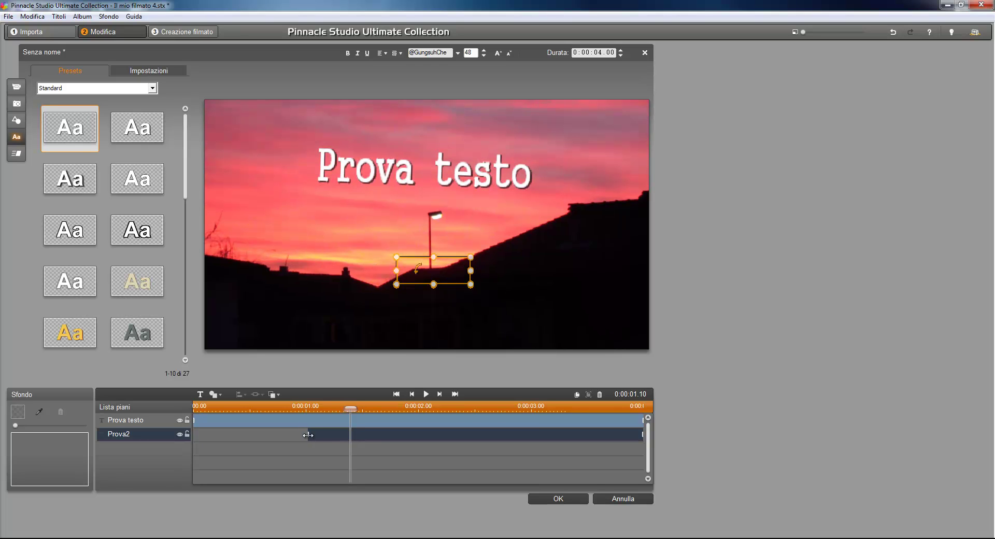
{"action": "left_click_drag", "start_coordinate": [220, 405], "coordinate": [196, 406]}
{"action": "left_click", "coordinate": [428, 395]}
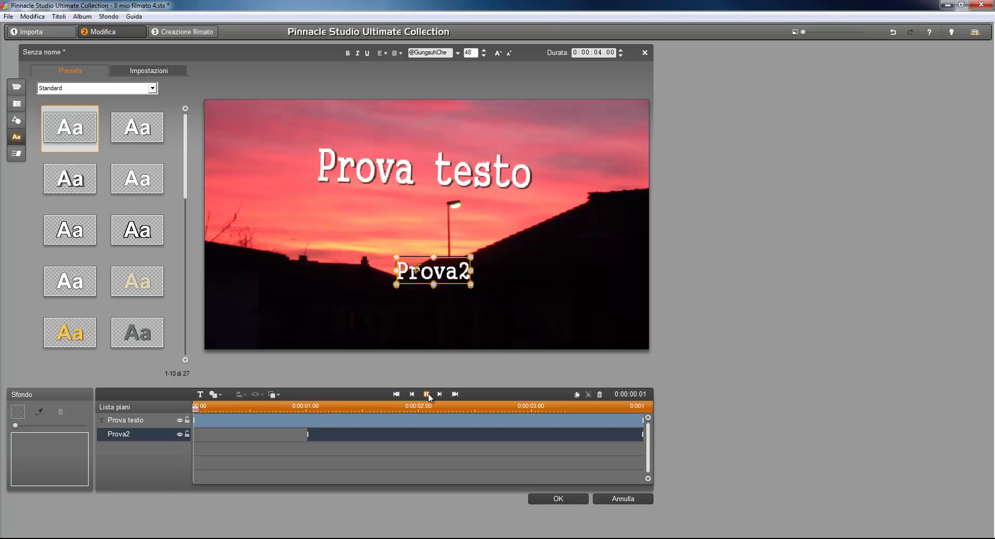
{"action": "left_click", "coordinate": [428, 395]}
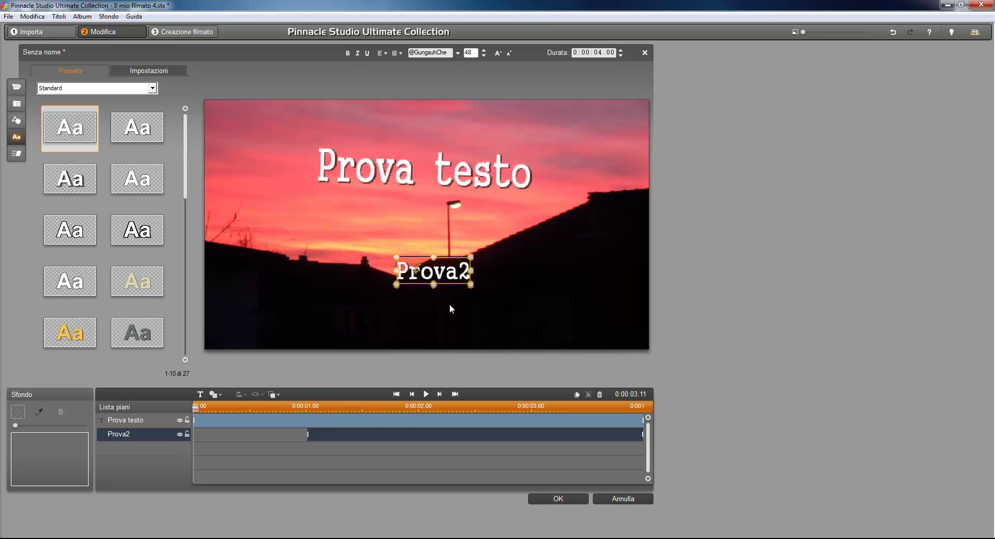
- Go to 0:00:01.19 in the title and move "Prova2" onto the dark roof slope at the right of the frame
{"action": "left_click", "coordinate": [245, 410]}
{"action": "left_click_drag", "start_coordinate": [248, 413], "coordinate": [391, 414]}
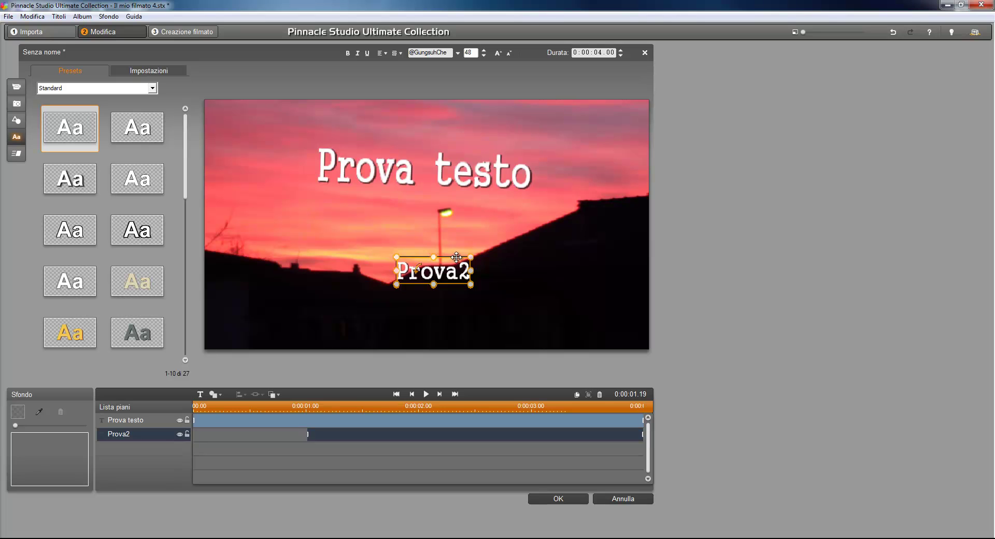
{"action": "left_click_drag", "start_coordinate": [457, 255], "coordinate": [589, 224]}
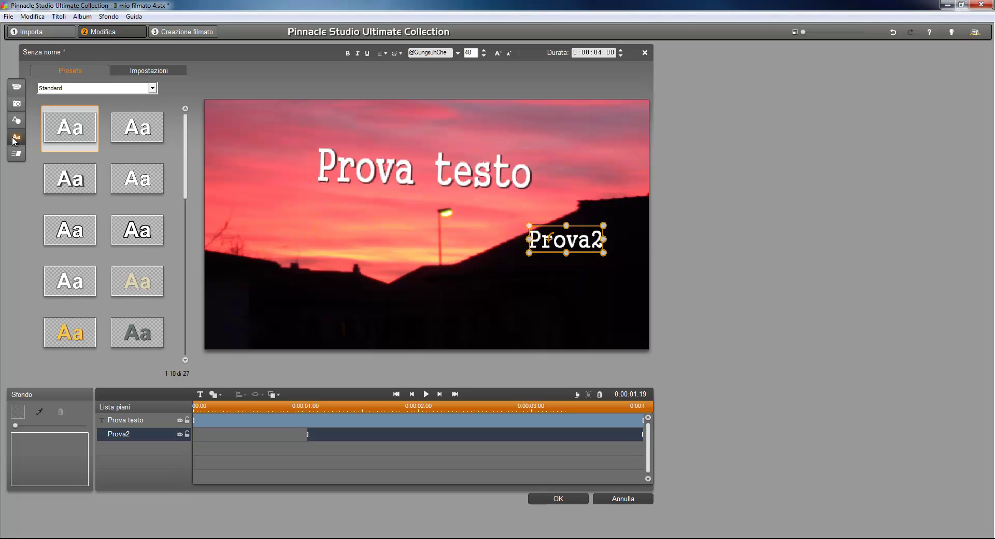
- Open the title editor's picture library and start browsing for another image folder
{"action": "left_click", "coordinate": [21, 107]}
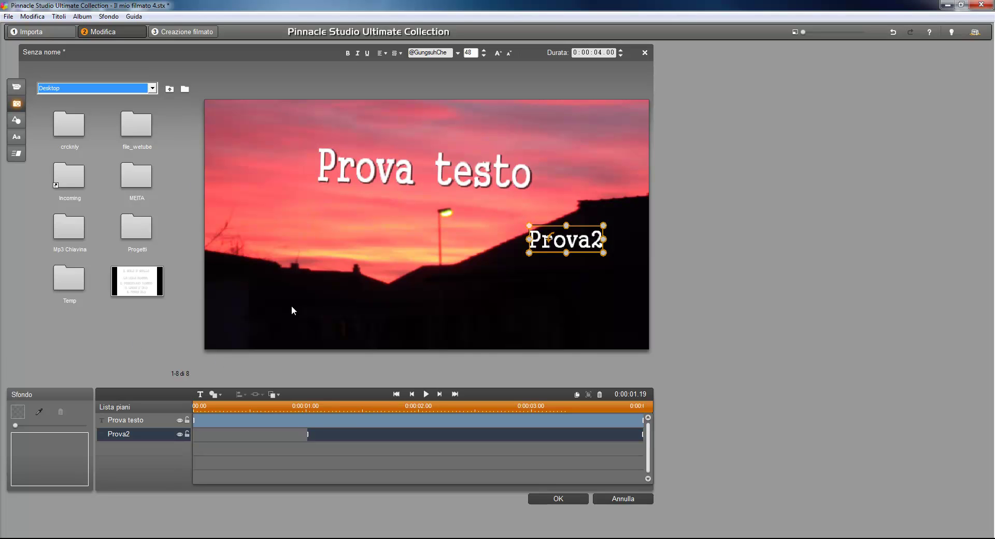
{"action": "left_click", "coordinate": [185, 90]}
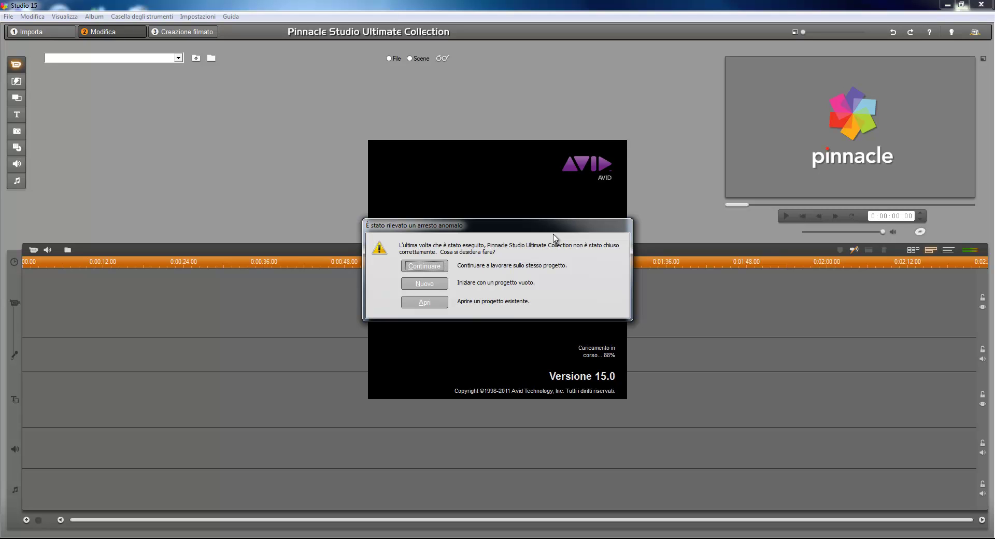
- Continue working on the same project after the restart and select the second sunset clip on the video track
{"action": "mouse_move", "coordinate": [510, 231]}
{"action": "left_mouse_down"}
{"action": "mouse_move", "coordinate": [524, 234]}
{"action": "mouse_move", "coordinate": [502, 238]}
{"action": "left_mouse_up"}
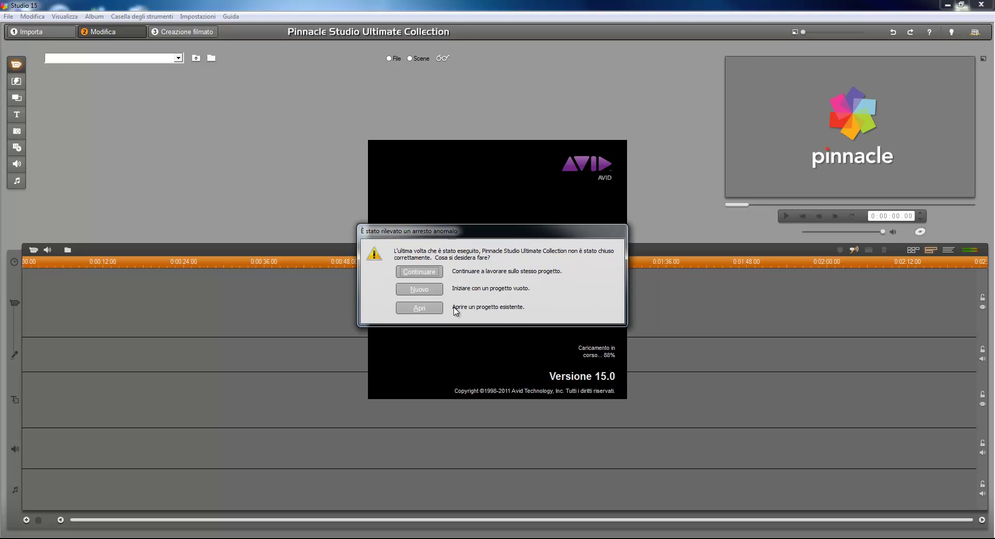
{"action": "left_click", "coordinate": [430, 275]}
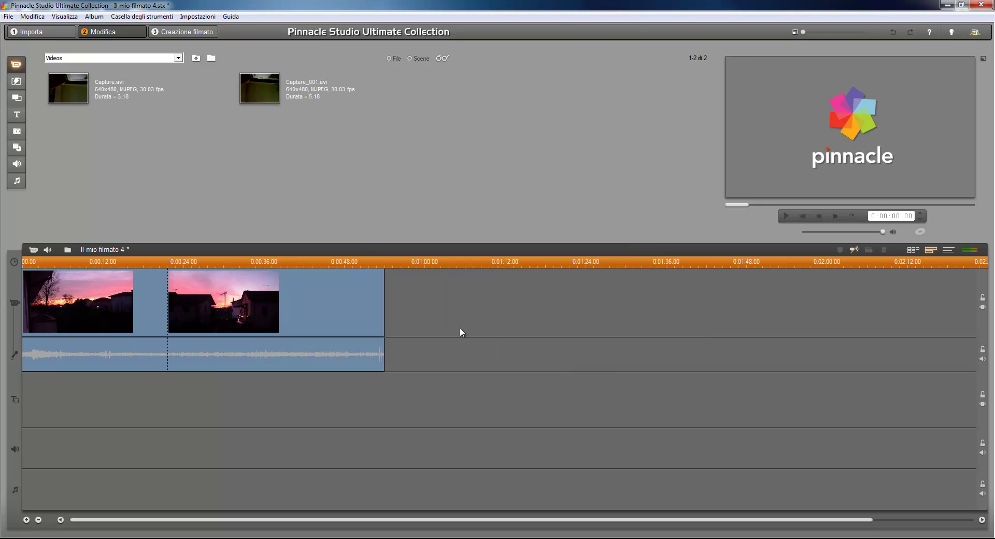
{"action": "left_click", "coordinate": [109, 319]}
{"action": "left_click", "coordinate": [251, 304]}
{"action": "left_click", "coordinate": [123, 312]}
{"action": "left_click", "coordinate": [222, 299]}
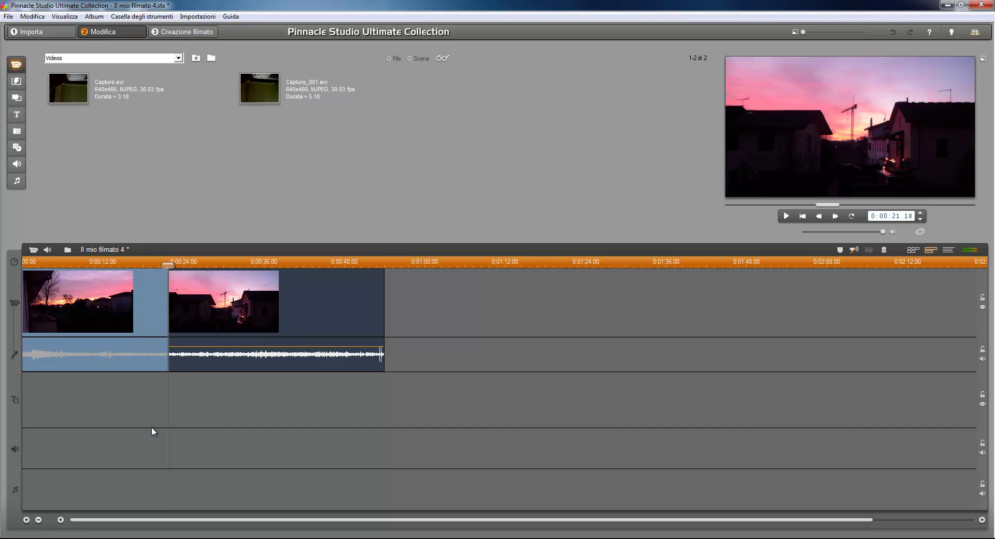
- Create a new title over the second sunset clip and replace its default text with "Testo di prova"
{"action": "key", "text": "ctrl+a"}
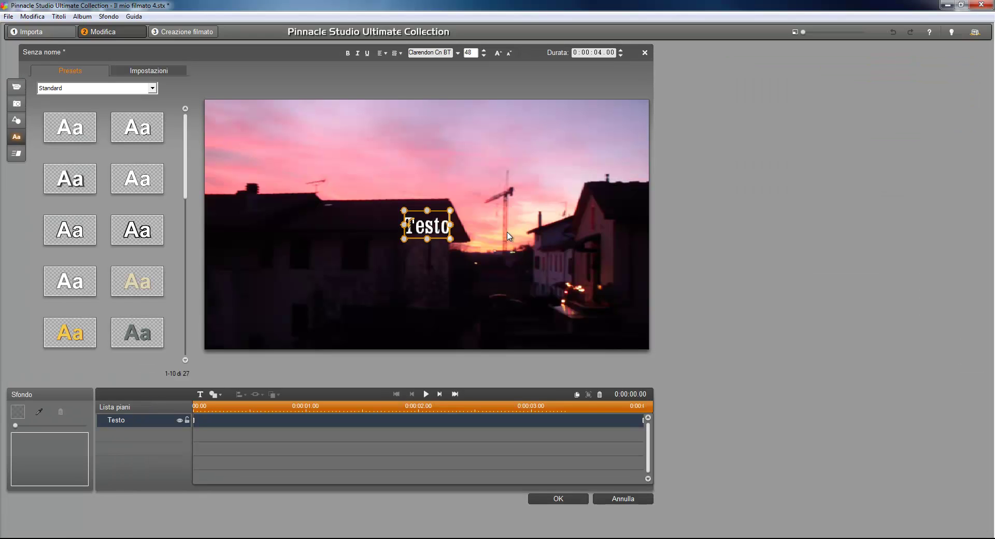
{"action": "key", "text": "BackSpace"}
{"action": "key", "text": "BackSpace"}
{"action": "key", "text": "BackSpace"}
{"action": "key", "text": "BackSpace"}
{"action": "key", "text": "BackSpace"}
{"action": "type", "text": "Te"}
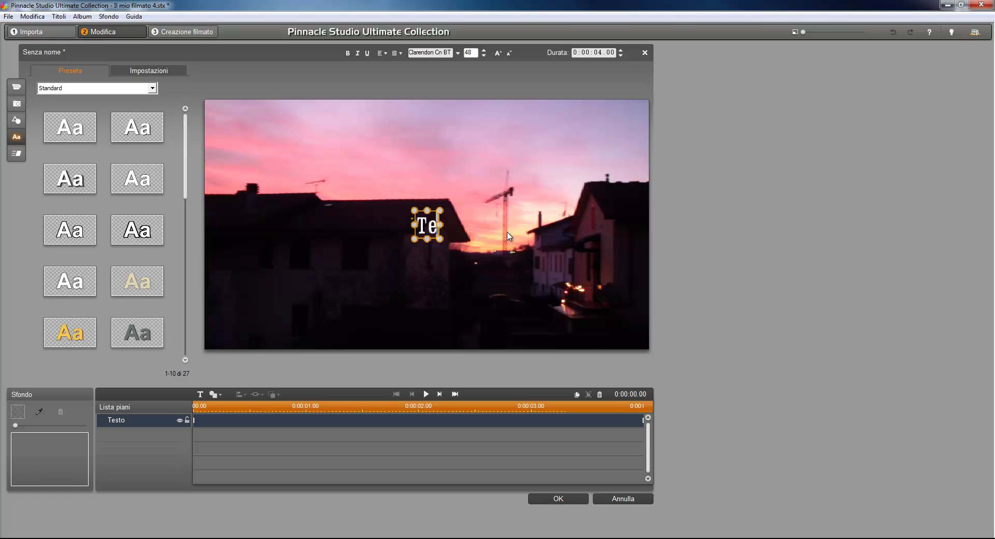
{"action": "type", "text": "sto di prova"}
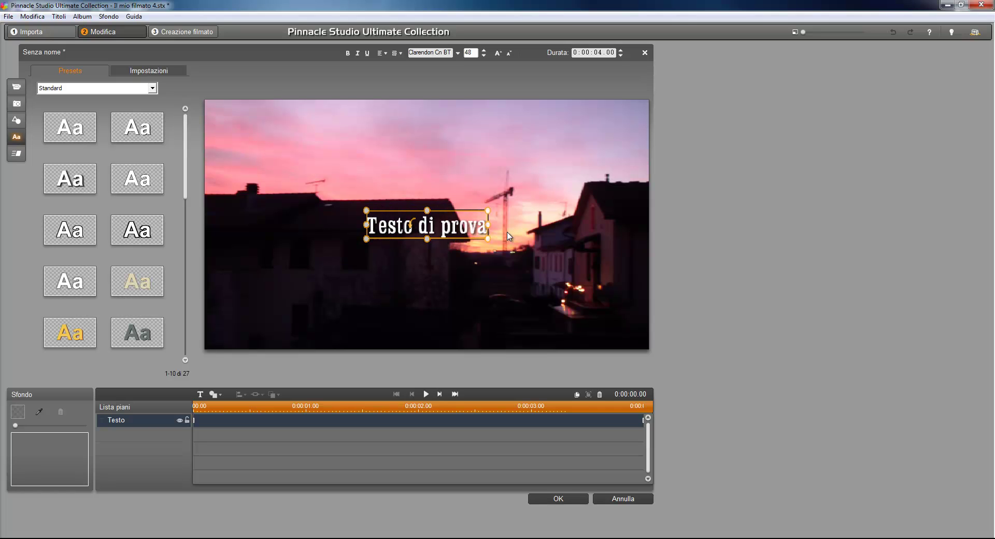
{"action": "left_click", "coordinate": [508, 236]}
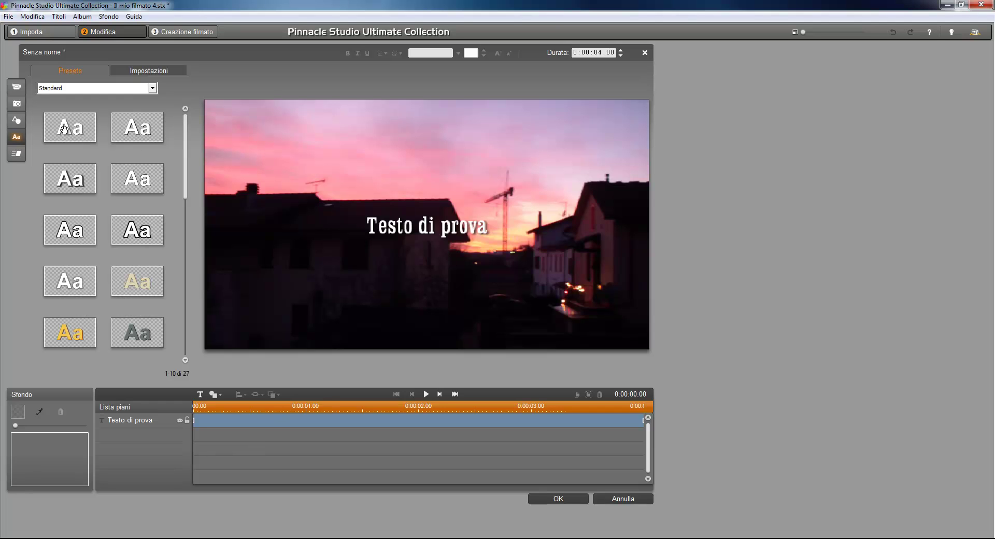
- Load the Immagini\Paesaggi folder from drive C: into the picture library and add paesaggi_svizzera to the title
{"action": "left_click", "coordinate": [20, 105]}
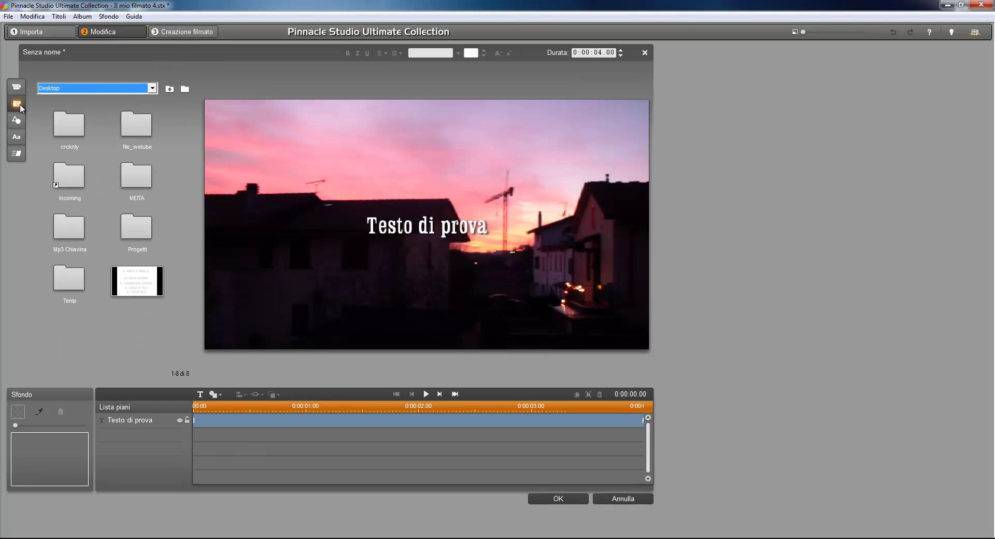
{"action": "left_click", "coordinate": [186, 89]}
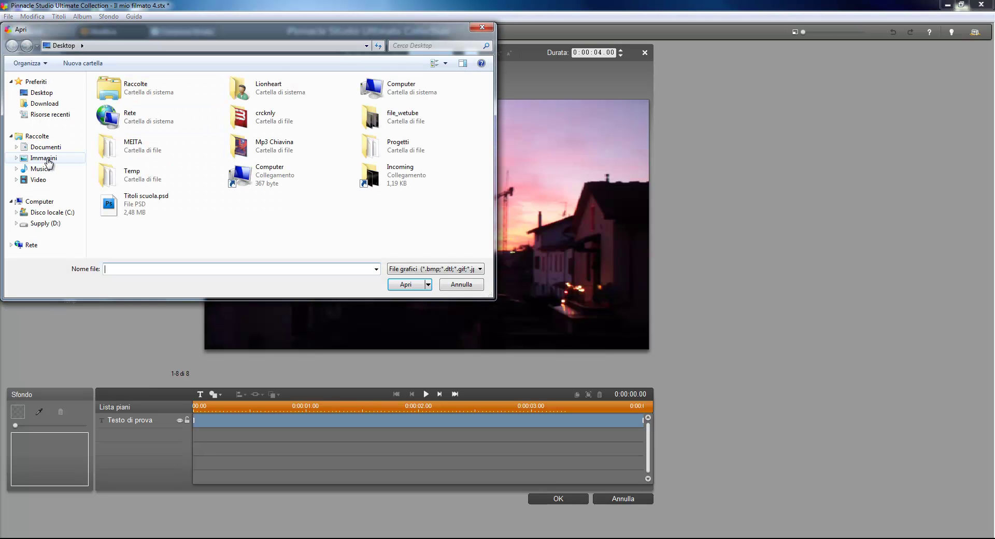
{"action": "left_click", "coordinate": [47, 159]}
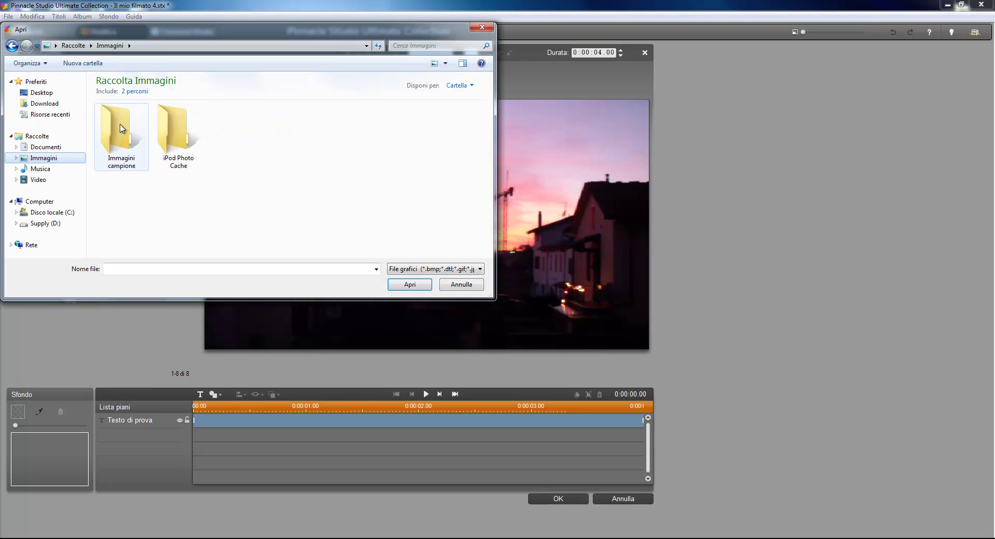
{"action": "double_click", "coordinate": [123, 134]}
{"action": "left_click", "coordinate": [110, 45]}
{"action": "double_click", "coordinate": [175, 134]}
{"action": "left_click", "coordinate": [110, 45]}
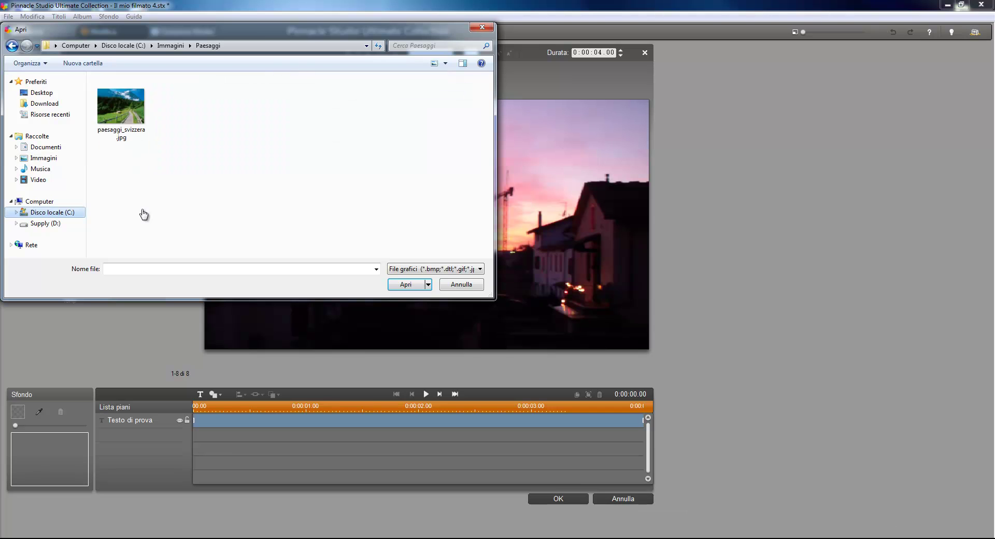
{"action": "double_click", "coordinate": [124, 119]}
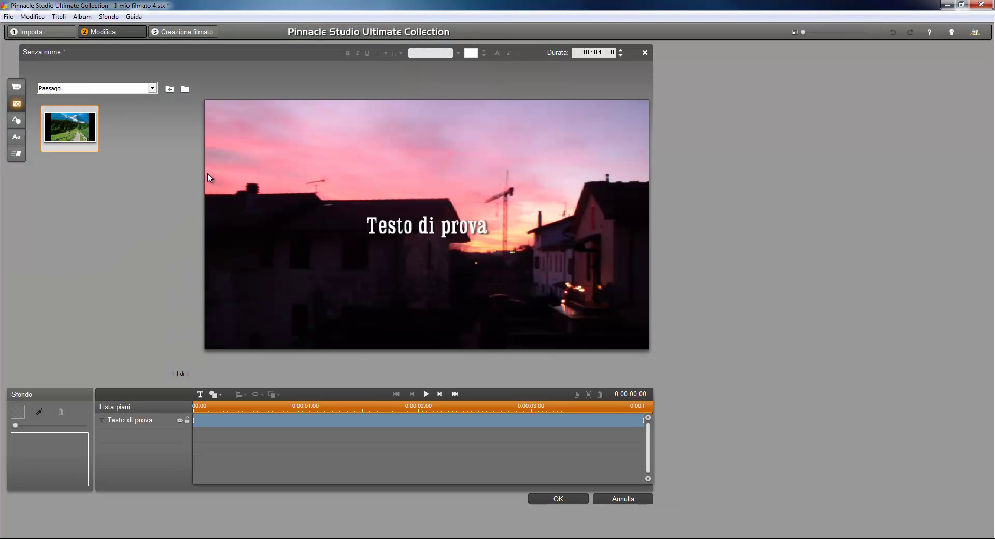
{"action": "left_click_drag", "start_coordinate": [79, 121], "coordinate": [313, 200]}
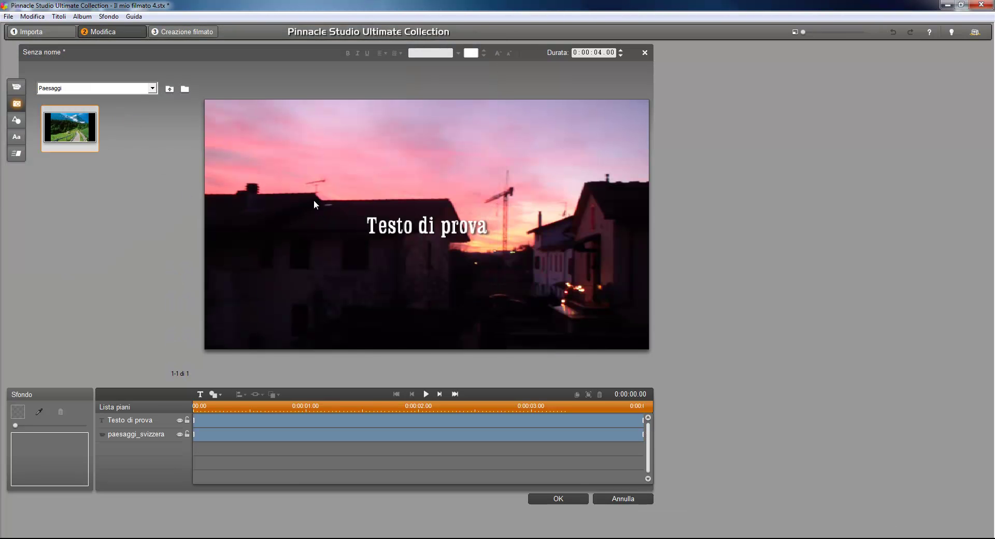
- Shrink the paesaggi_svizzera picture and place it in the upper-left corner of the video frame
{"action": "left_click", "coordinate": [309, 248]}
{"action": "left_click_drag", "start_coordinate": [343, 153], "coordinate": [315, 178]}
{"action": "left_click_drag", "start_coordinate": [251, 118], "coordinate": [418, 246]}
{"action": "left_click_drag", "start_coordinate": [493, 274], "coordinate": [401, 185]}
{"action": "left_click_drag", "start_coordinate": [323, 154], "coordinate": [378, 205]}
{"action": "left_click_drag", "start_coordinate": [449, 232], "coordinate": [284, 142]}
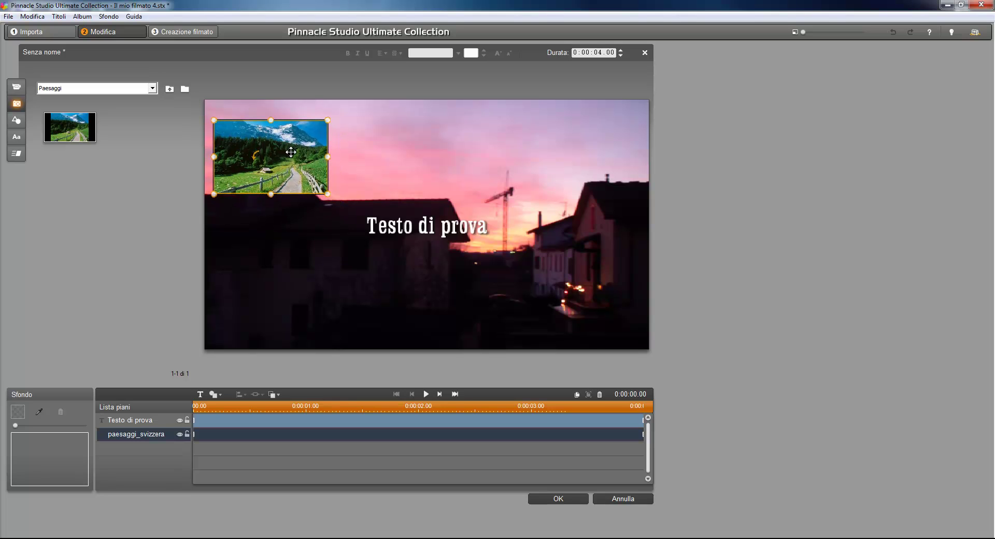
{"action": "left_click_drag", "start_coordinate": [363, 138], "coordinate": [311, 146]}
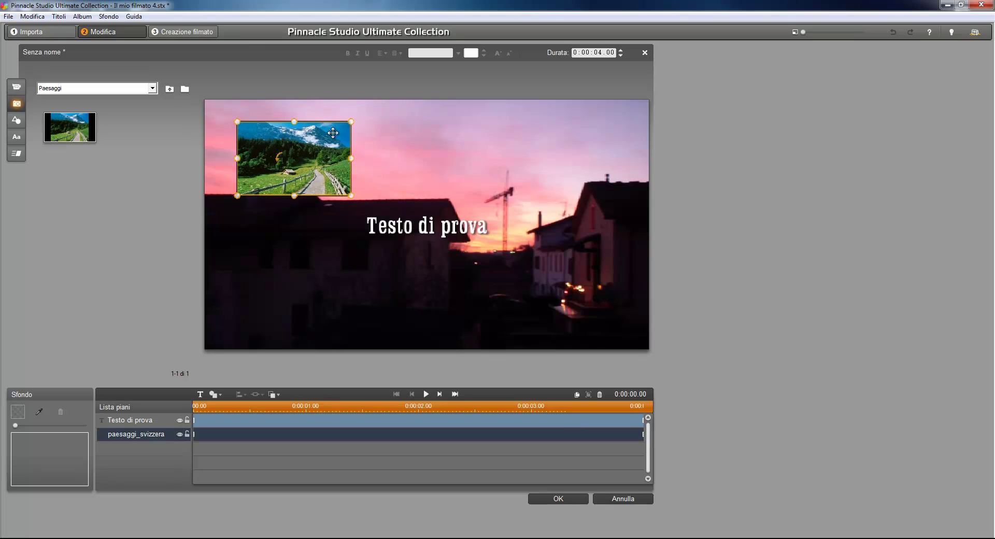
{"action": "left_click_drag", "start_coordinate": [350, 122], "coordinate": [350, 115]}
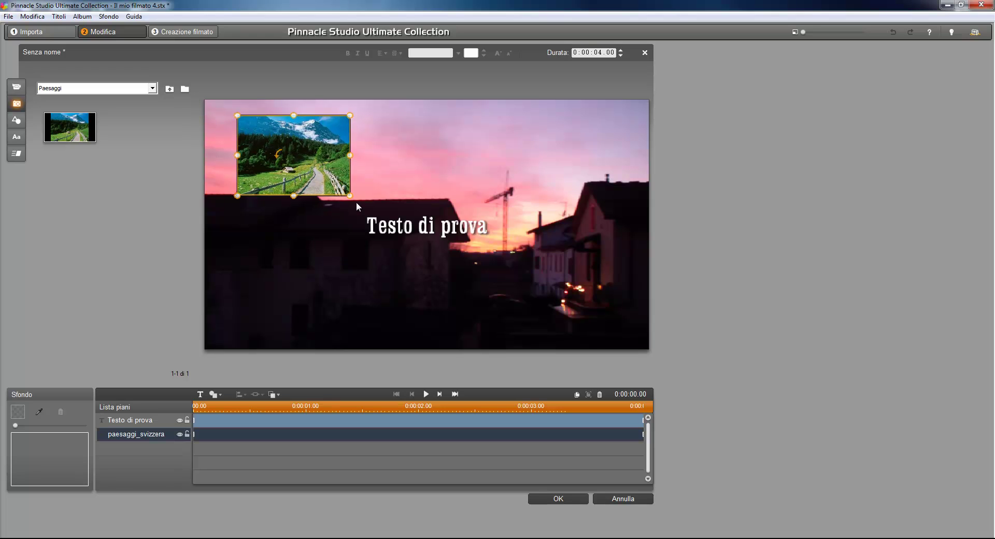
{"action": "left_click_drag", "start_coordinate": [312, 151], "coordinate": [283, 140]}
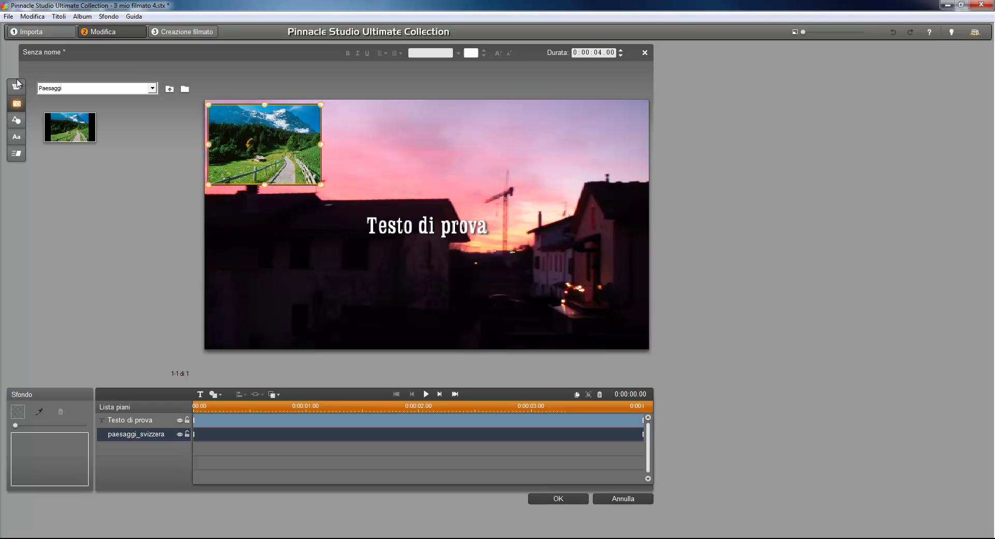
- Add Capture.avi from the Videos library to the title and shrink it into the upper-right corner of the video frame
{"action": "left_click", "coordinate": [17, 88]}
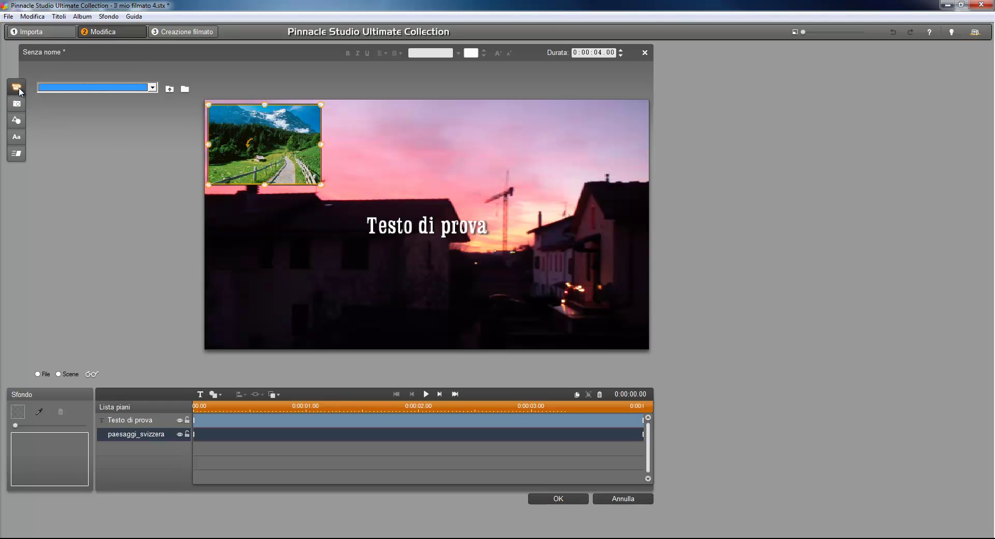
{"action": "left_click_drag", "start_coordinate": [58, 122], "coordinate": [467, 170]}
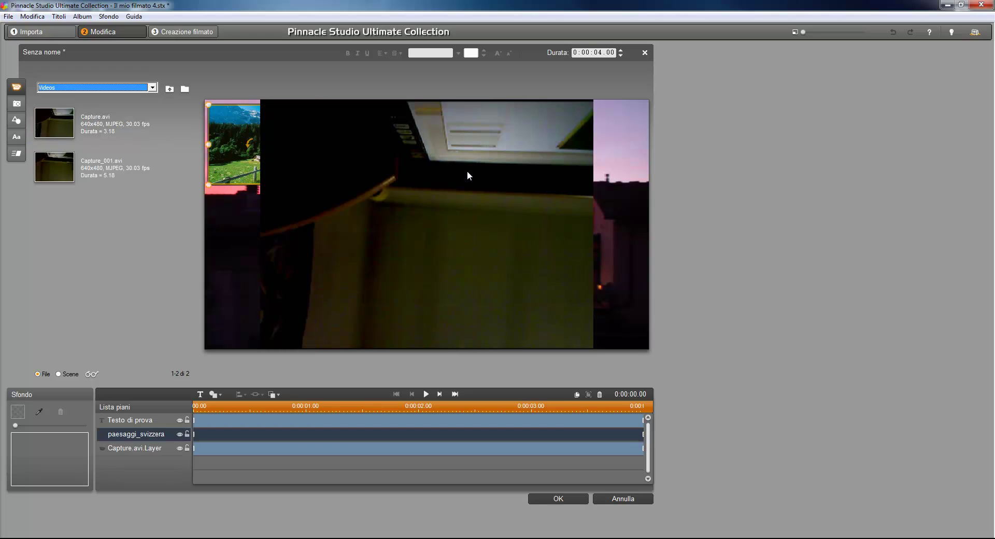
{"action": "left_click_drag", "start_coordinate": [260, 100], "coordinate": [567, 110]}
- Preview the title with its picture and video layers around 0:00:02.04
{"action": "left_click", "coordinate": [426, 394]}
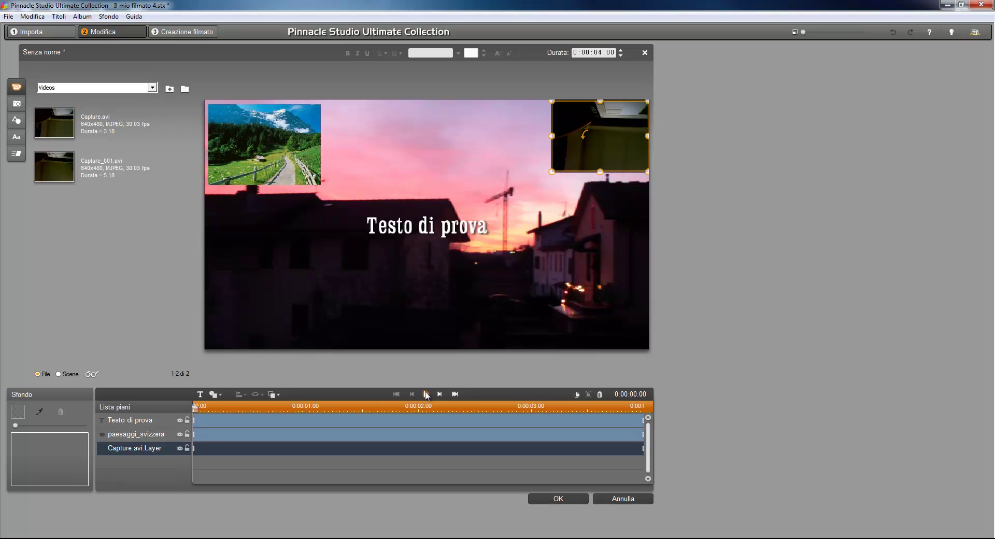
{"action": "left_click", "coordinate": [595, 159]}
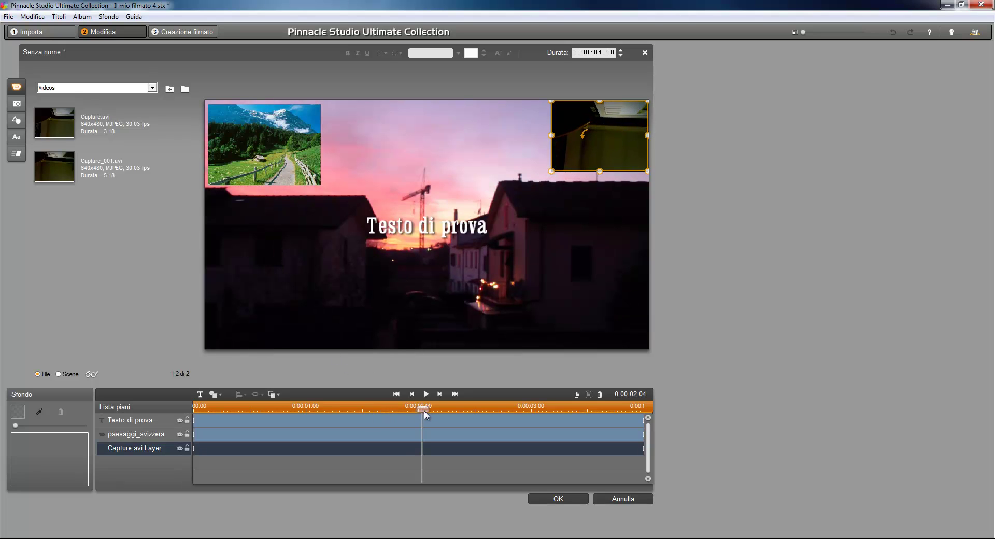
{"action": "mouse_move", "coordinate": [426, 412]}
{"action": "left_mouse_down"}
{"action": "mouse_move", "coordinate": [413, 413]}
{"action": "mouse_move", "coordinate": [427, 412]}
{"action": "left_mouse_up"}
- Apply the title to the movie and play it back over the sunset clips
{"action": "left_click", "coordinate": [564, 501]}
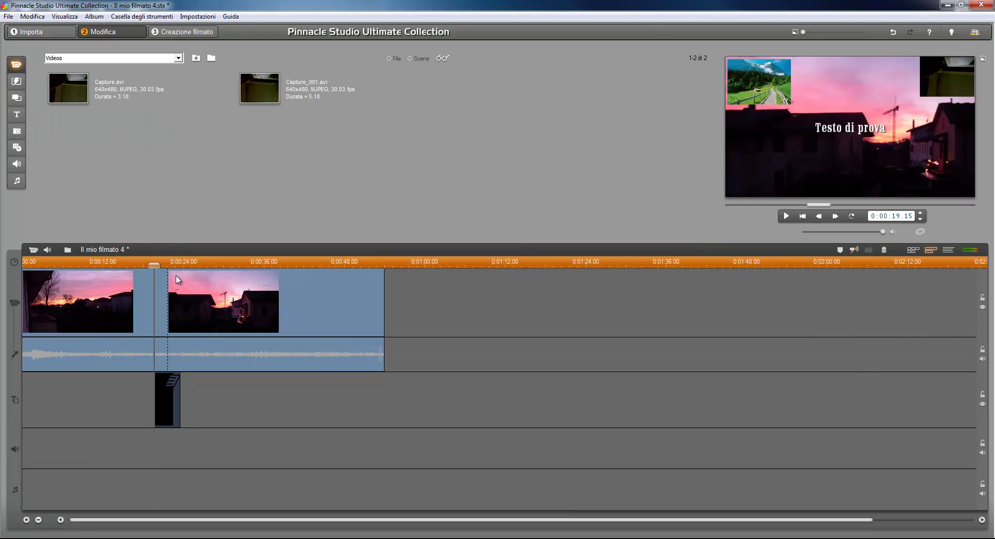
{"action": "left_click", "coordinate": [148, 265]}
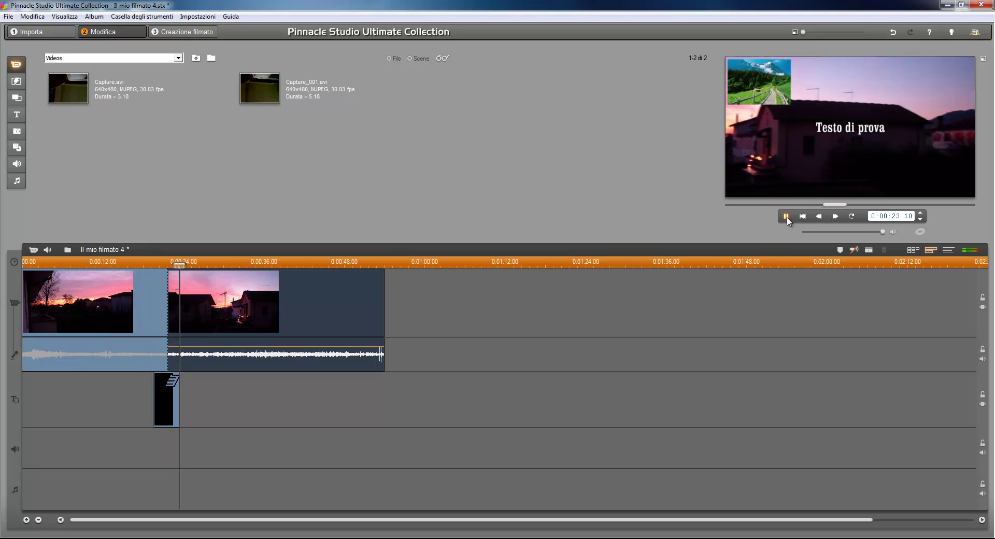
{"action": "left_click", "coordinate": [786, 217]}
- Reopen the title for editing and apply the Words Fade entrance motion to the "Testo di prova" layer
{"action": "left_click", "coordinate": [171, 398]}
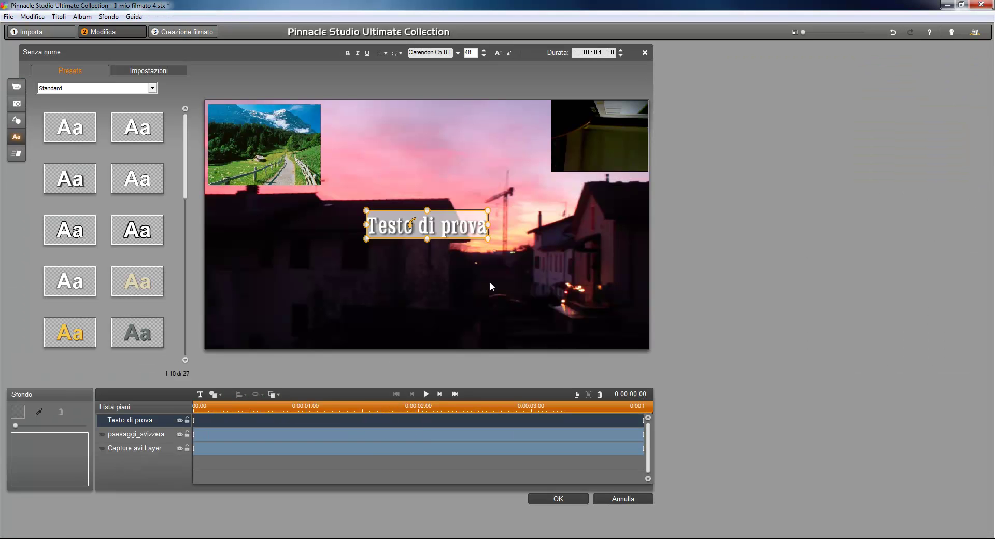
{"action": "left_click", "coordinate": [481, 278]}
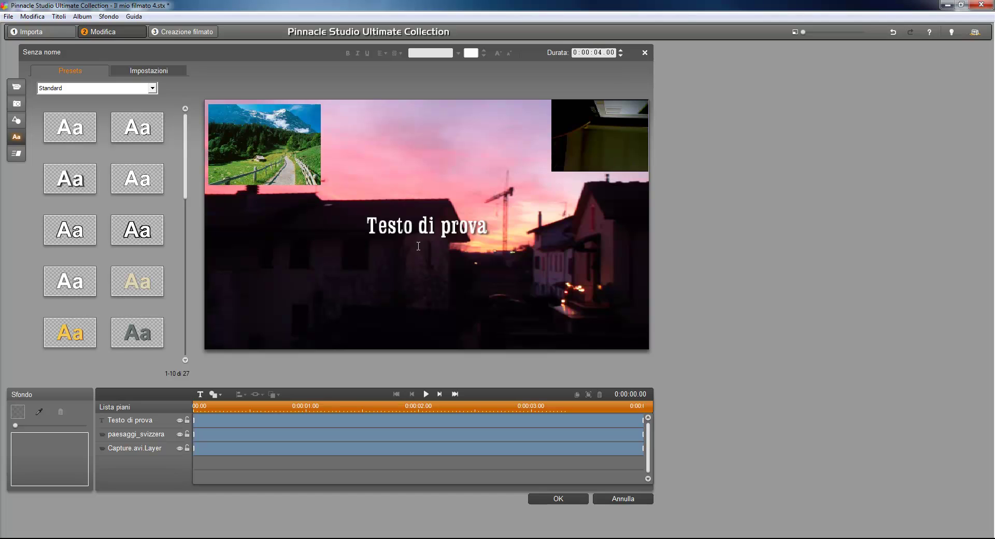
{"action": "left_click", "coordinate": [454, 225]}
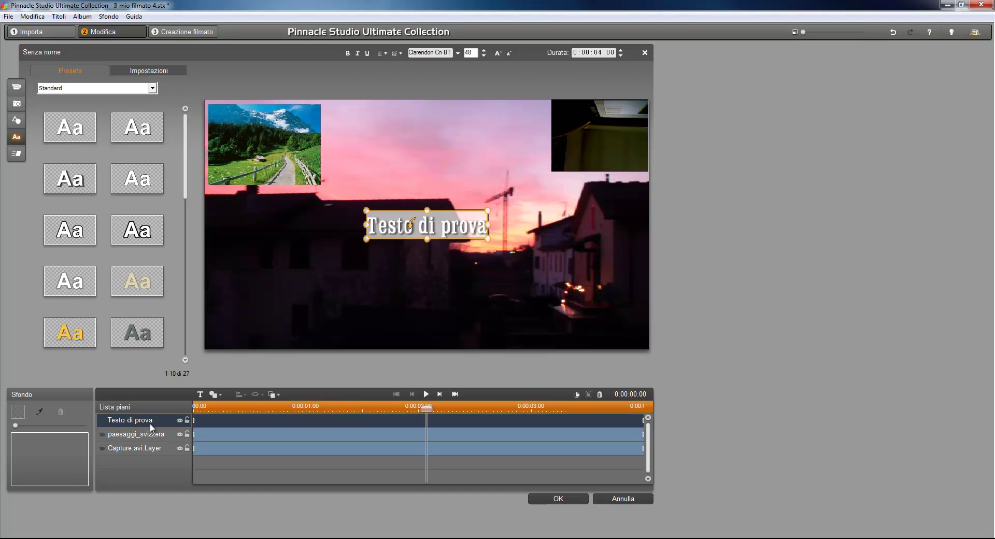
{"action": "left_click", "coordinate": [17, 154]}
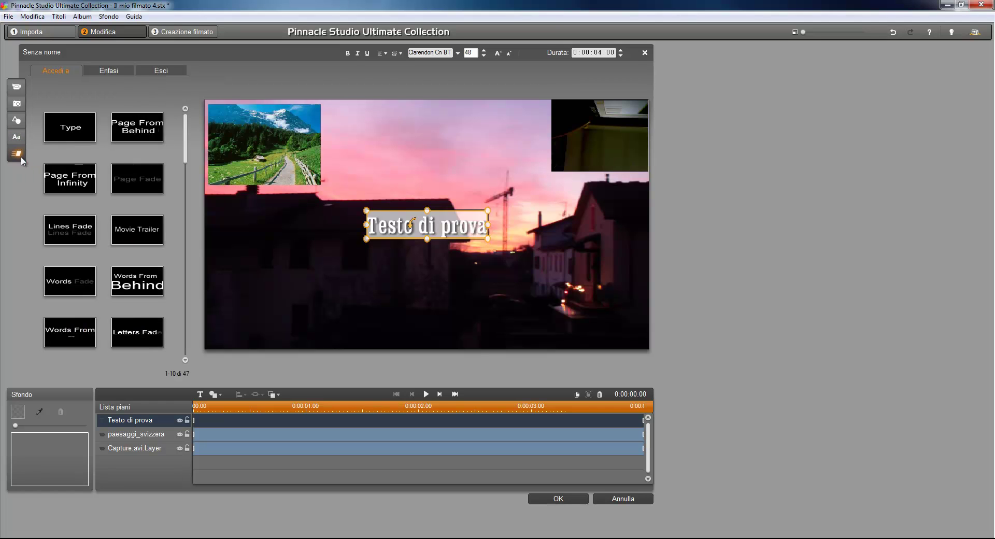
{"action": "left_click", "coordinate": [79, 130]}
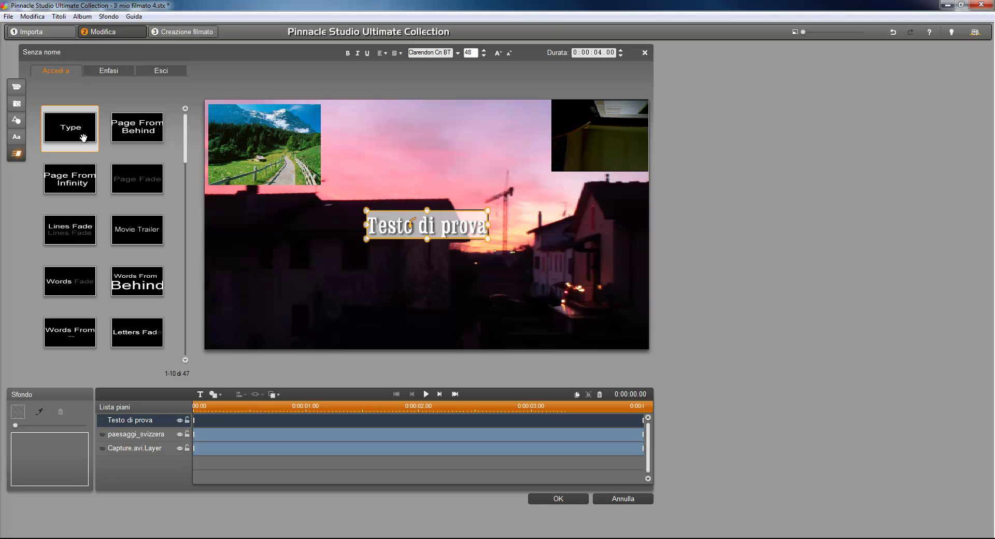
{"action": "left_click", "coordinate": [142, 136]}
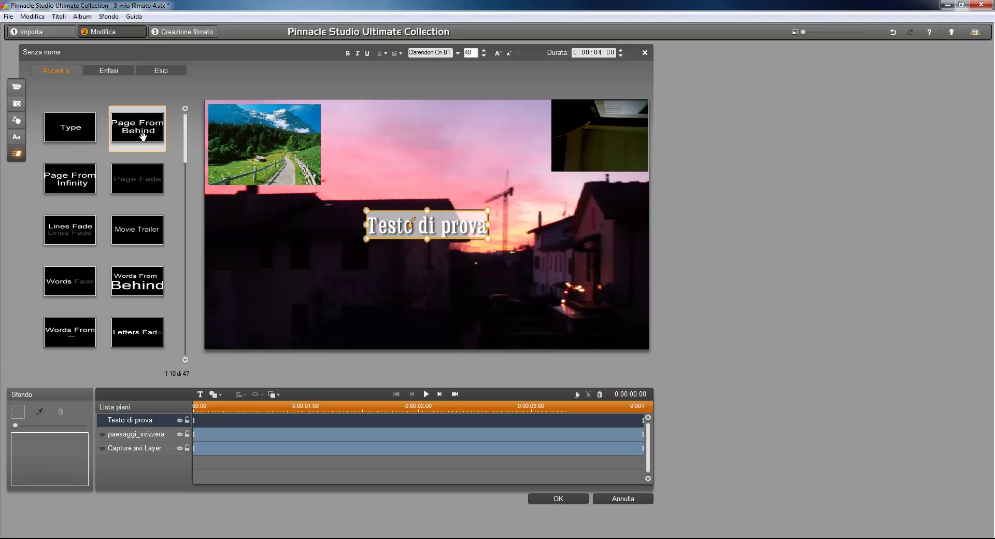
{"action": "left_click", "coordinate": [70, 289]}
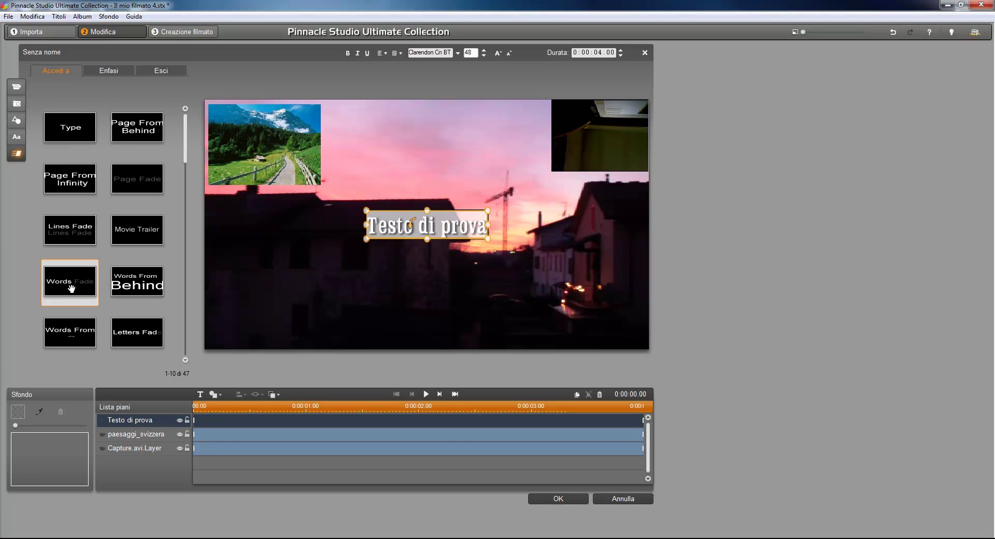
{"action": "mouse_move", "coordinate": [69, 281]}
{"action": "left_mouse_down"}
{"action": "mouse_move", "coordinate": [251, 313]}
{"action": "mouse_move", "coordinate": [264, 407]}
{"action": "left_mouse_up"}
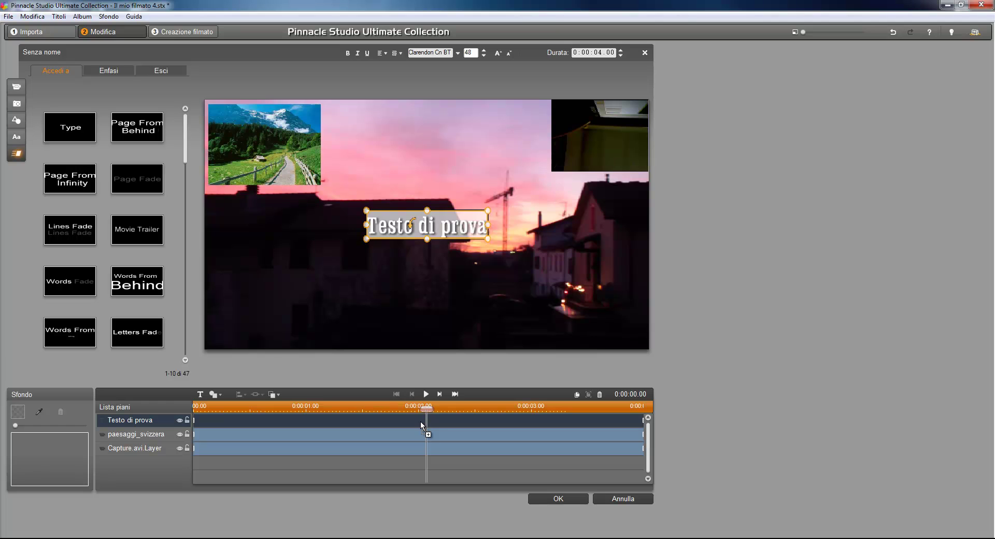
{"action": "left_click_drag", "start_coordinate": [421, 421], "coordinate": [421, 421]}
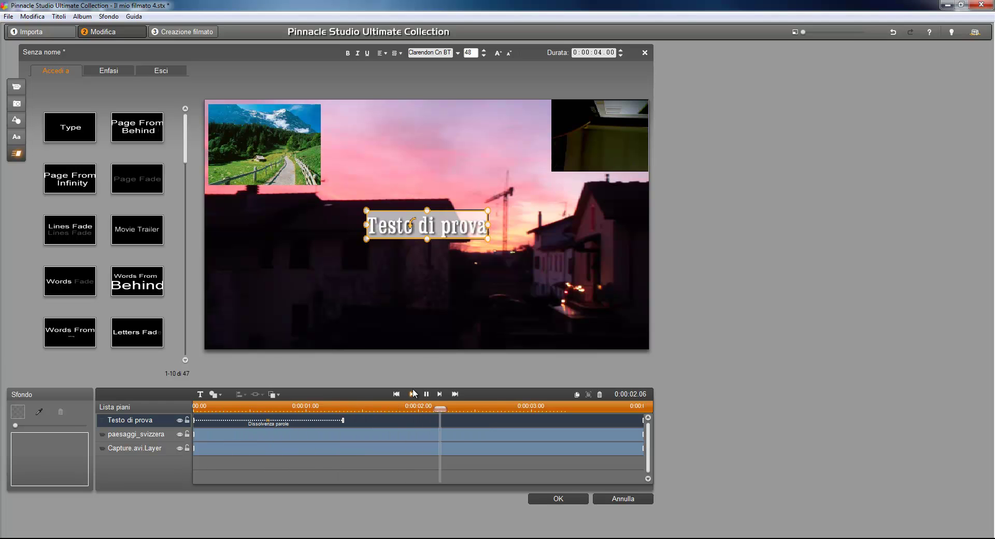
- Play the title to check the word-by-word entrance of "Testo di prova"
{"action": "left_click", "coordinate": [462, 409]}
{"action": "left_click", "coordinate": [426, 394]}
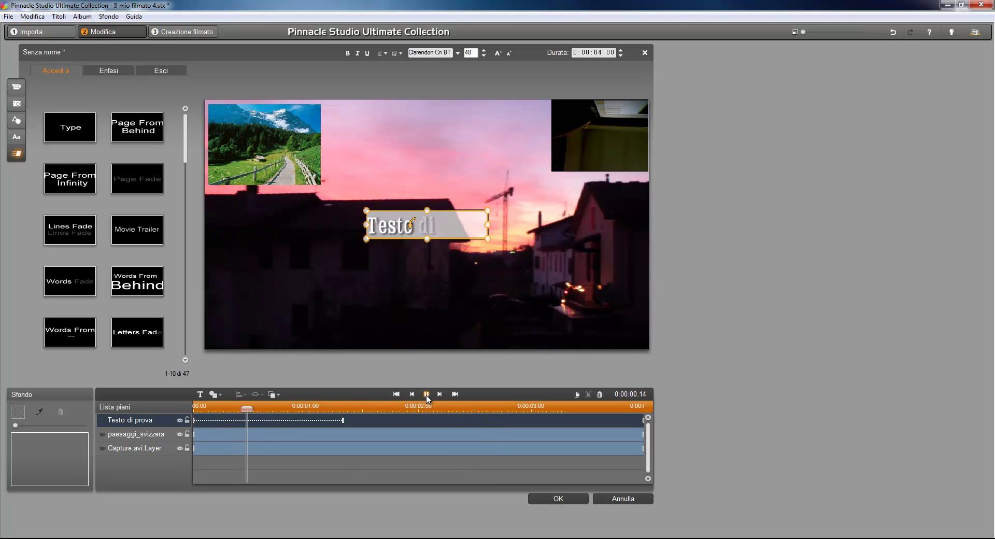
{"action": "left_click", "coordinate": [427, 395]}
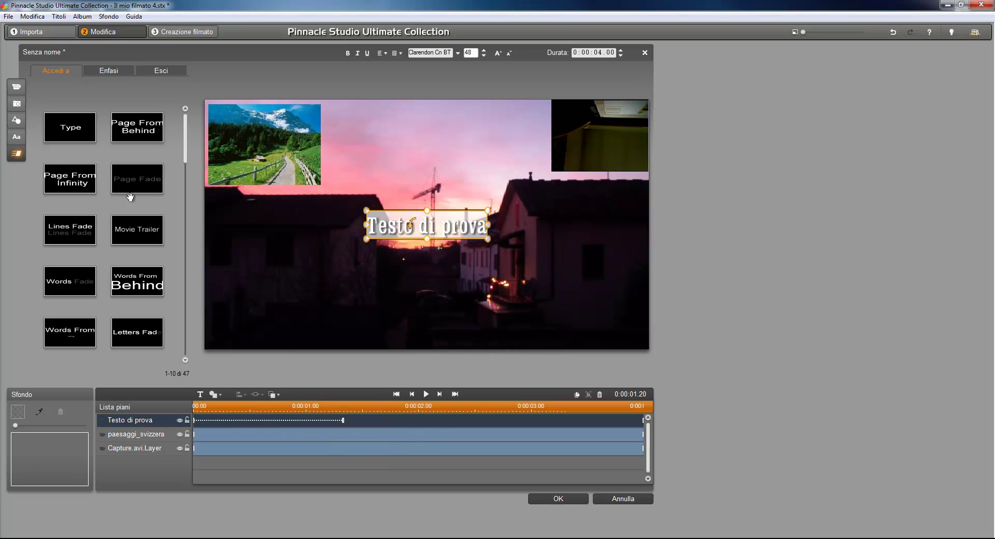
- Apply the Page Fade entrance motion to the paesaggi_svizzera layer and stretch it over nearly the layer's full duration
{"action": "left_click_drag", "start_coordinate": [141, 192], "coordinate": [234, 433]}
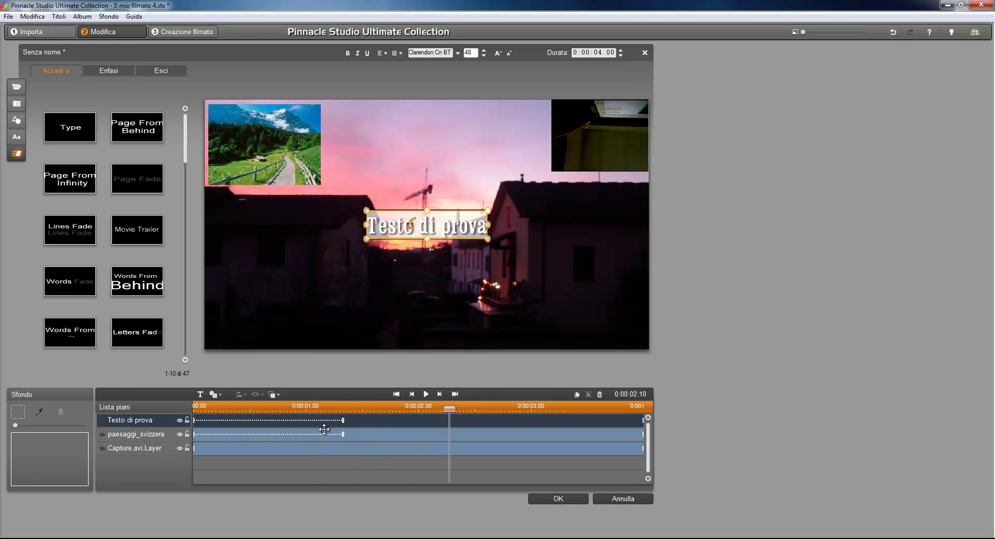
{"action": "left_click", "coordinate": [279, 434]}
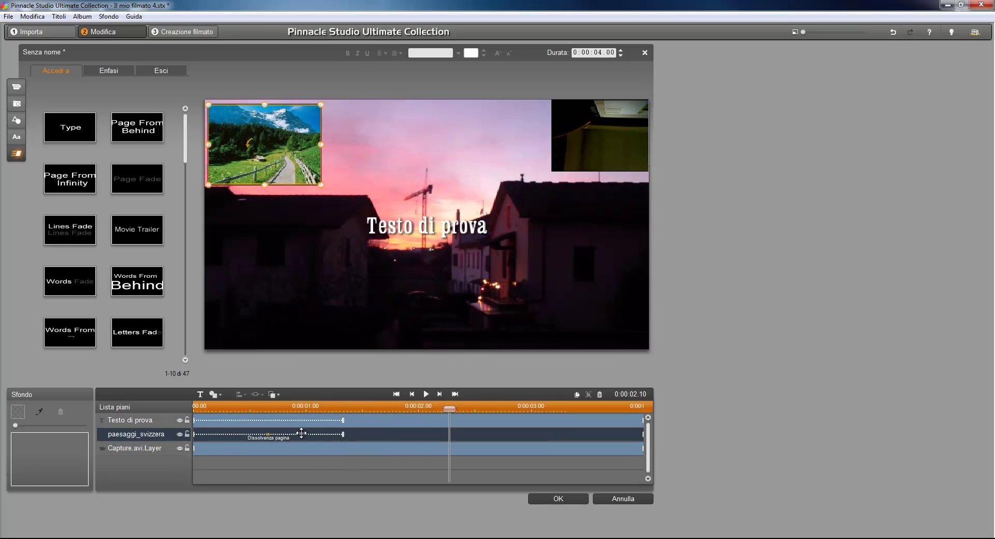
{"action": "left_click", "coordinate": [199, 435]}
{"action": "mouse_move", "coordinate": [199, 435]}
{"action": "left_mouse_down"}
{"action": "mouse_move", "coordinate": [262, 435]}
{"action": "mouse_move", "coordinate": [194, 435]}
{"action": "left_mouse_up"}
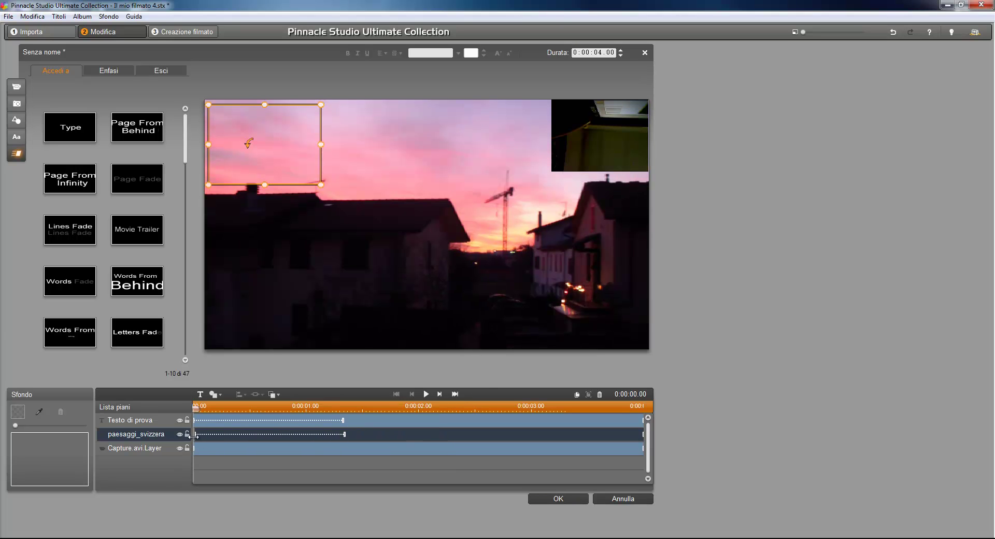
{"action": "left_click_drag", "start_coordinate": [344, 435], "coordinate": [642, 436]}
- Play the title to check the slow fade-in of the landscape picture
{"action": "left_click_drag", "start_coordinate": [284, 409], "coordinate": [310, 408]}
{"action": "left_click", "coordinate": [426, 394]}
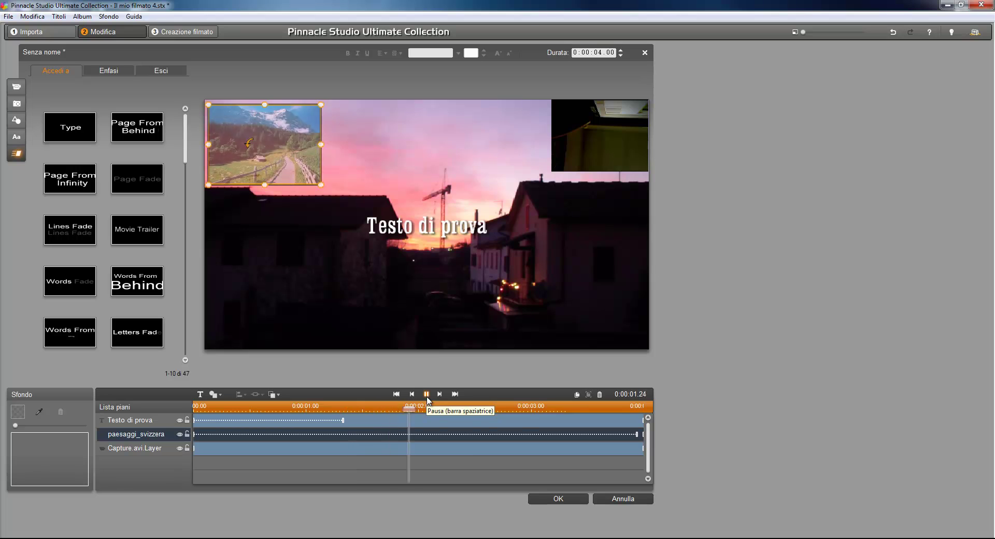
{"action": "left_click", "coordinate": [426, 395]}
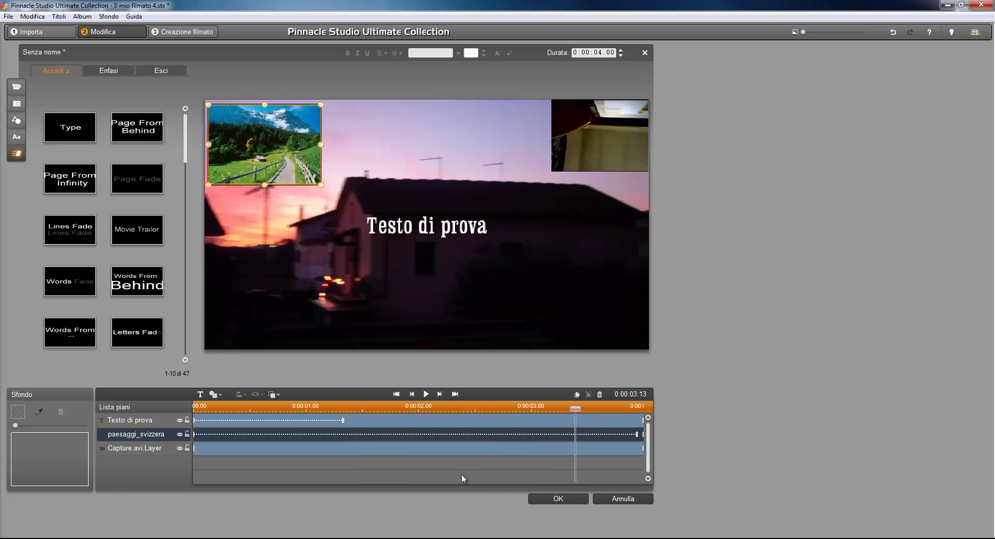
- Add the red banner with gold stars from the Vari shapes to the middle of the title
{"action": "left_click", "coordinate": [16, 121]}
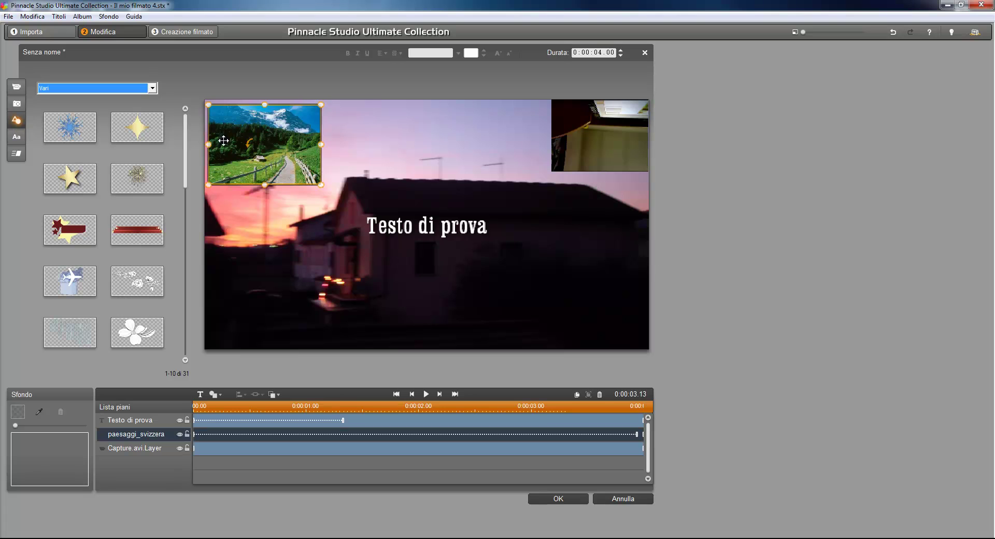
{"action": "left_click_drag", "start_coordinate": [188, 141], "coordinate": [184, 275]}
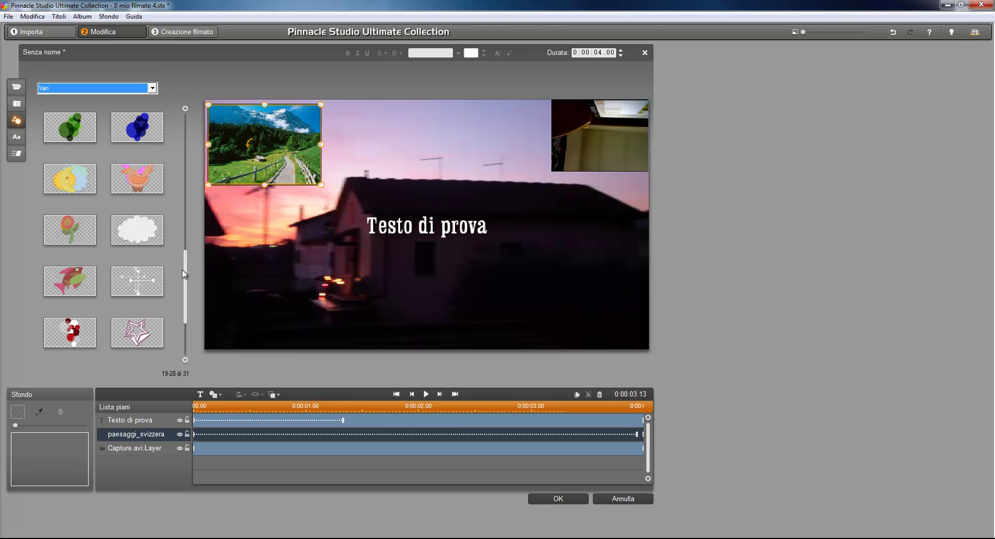
{"action": "scroll", "coordinate": [184, 276], "scroll_direction": "up", "scroll_amount": 7}
{"action": "left_click_drag", "start_coordinate": [137, 127], "coordinate": [398, 306]}
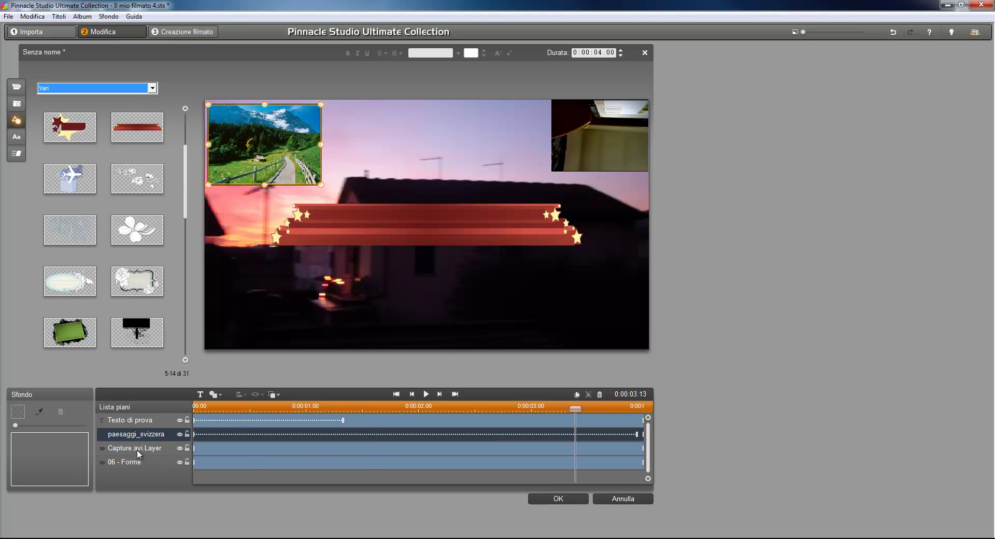
- Place the red star banner over "Testo di prova" and bring the text in front by moving its layer below 06 - Forme
{"action": "left_click", "coordinate": [429, 208]}
{"action": "left_click_drag", "start_coordinate": [454, 232], "coordinate": [449, 297]}
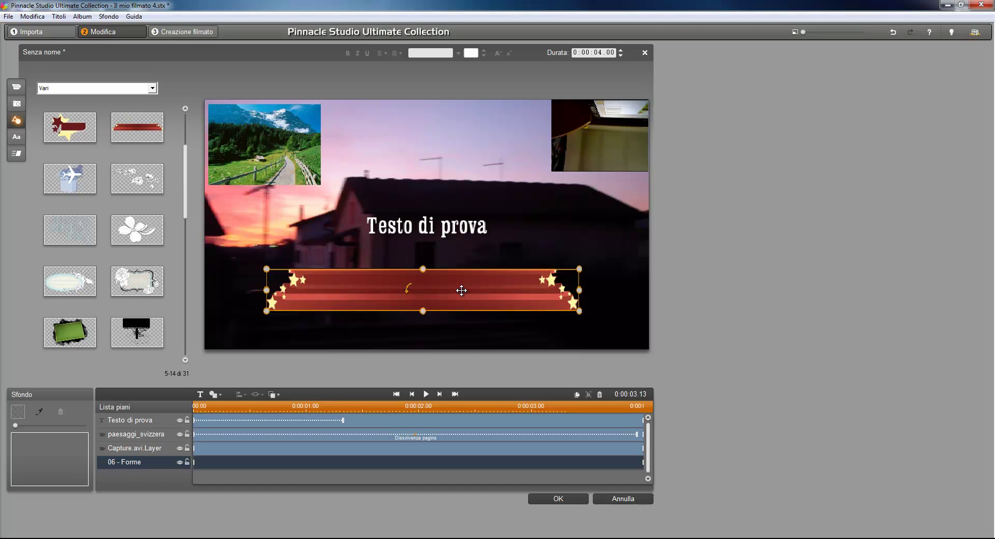
{"action": "left_click_drag", "start_coordinate": [469, 293], "coordinate": [467, 228]}
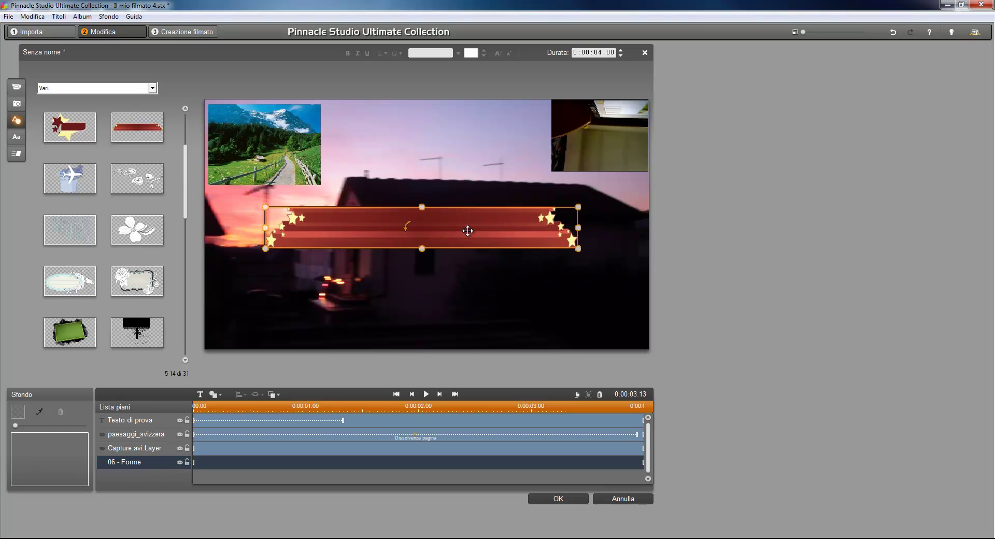
{"action": "left_click_drag", "start_coordinate": [135, 419], "coordinate": [145, 467]}
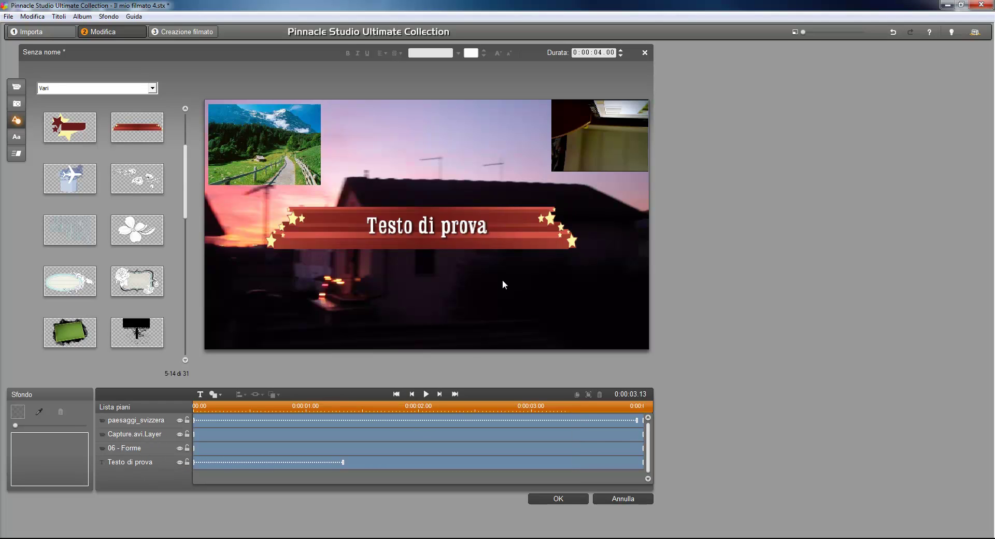
- Nudge the red banner so it sits evenly behind "Testo di prova"
{"action": "left_click", "coordinate": [529, 225]}
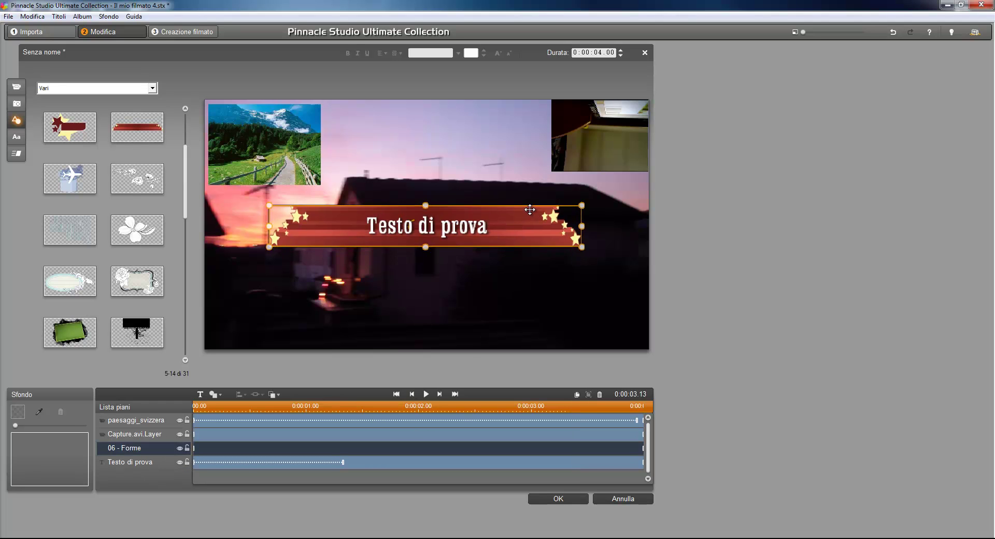
{"action": "left_click_drag", "start_coordinate": [523, 211], "coordinate": [526, 211]}
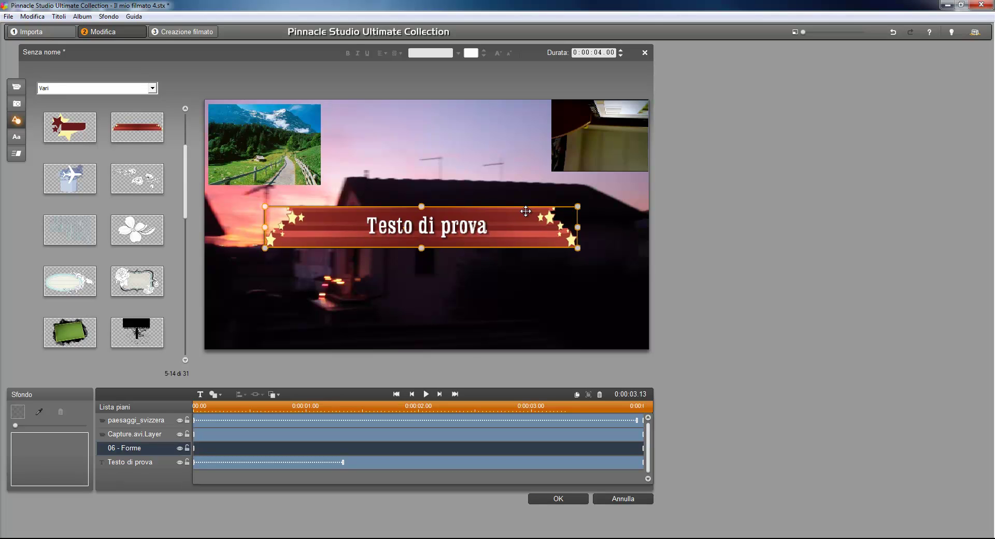
{"action": "left_click", "coordinate": [393, 297]}
- Play the title to check the text and picture entrances together with the banner
{"action": "left_click", "coordinate": [220, 408]}
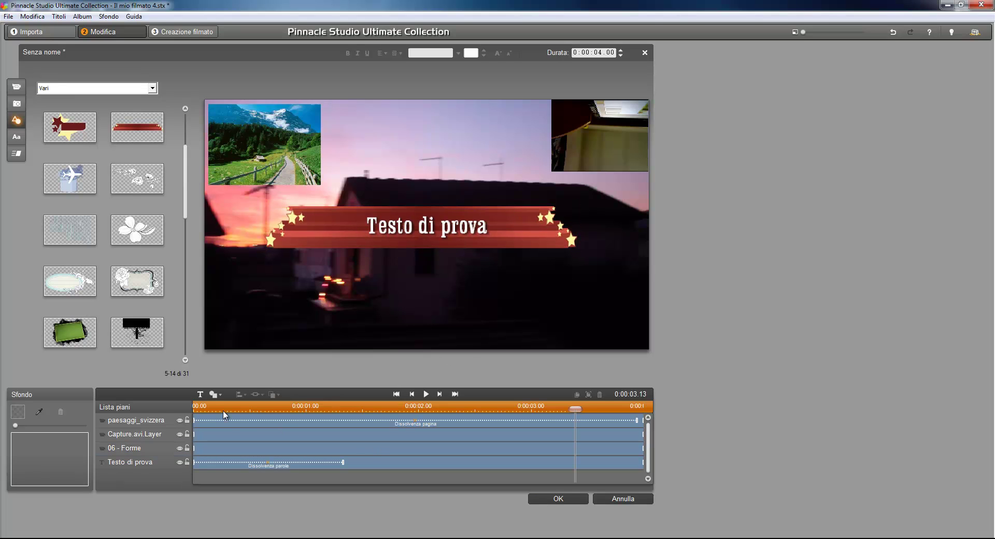
{"action": "left_click", "coordinate": [427, 395]}
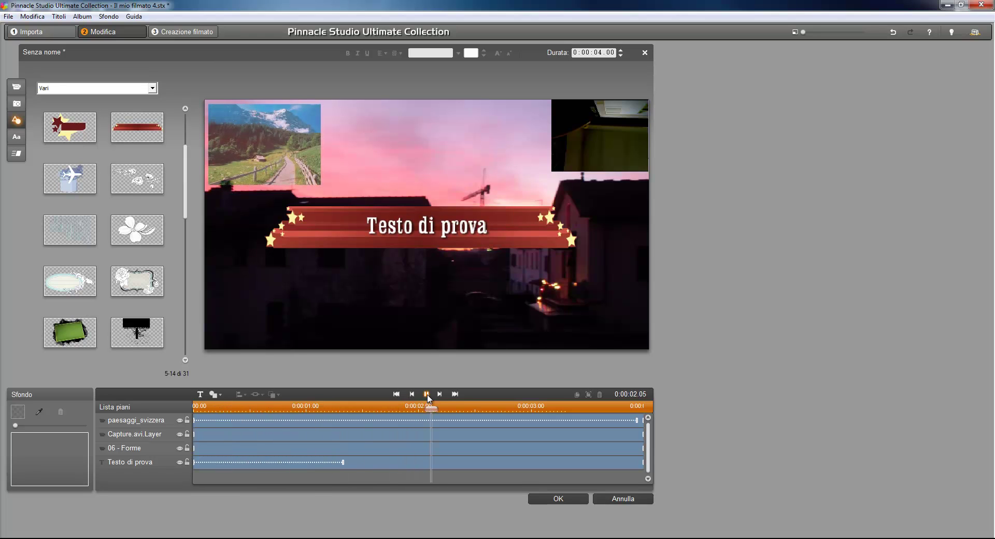
{"action": "left_click", "coordinate": [427, 394]}
- Select the title's layers one after another to examine how their list order matches the stacking of the objects
{"action": "left_click", "coordinate": [137, 421]}
{"action": "left_click", "coordinate": [137, 434]}
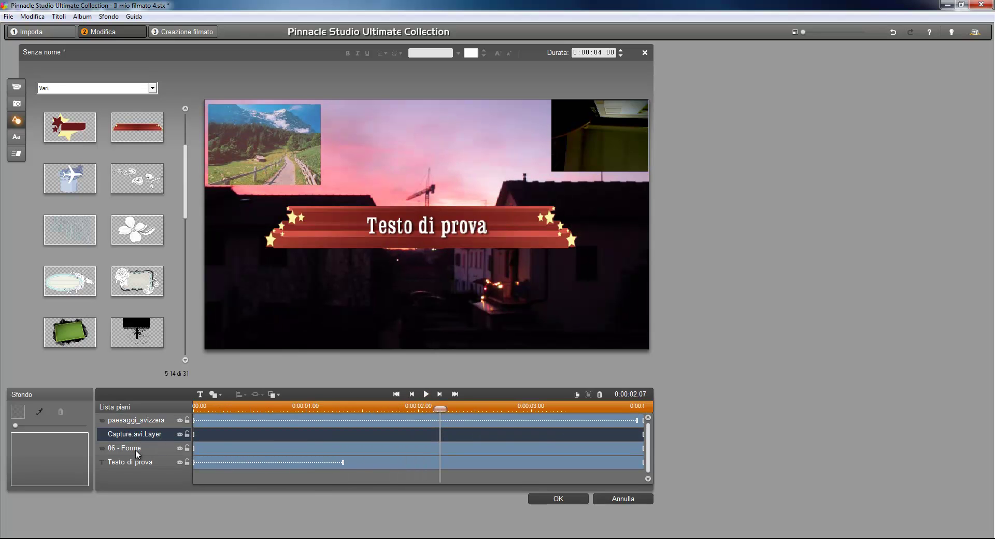
{"action": "left_click", "coordinate": [138, 449]}
{"action": "left_click", "coordinate": [140, 462]}
{"action": "left_click", "coordinate": [139, 420]}
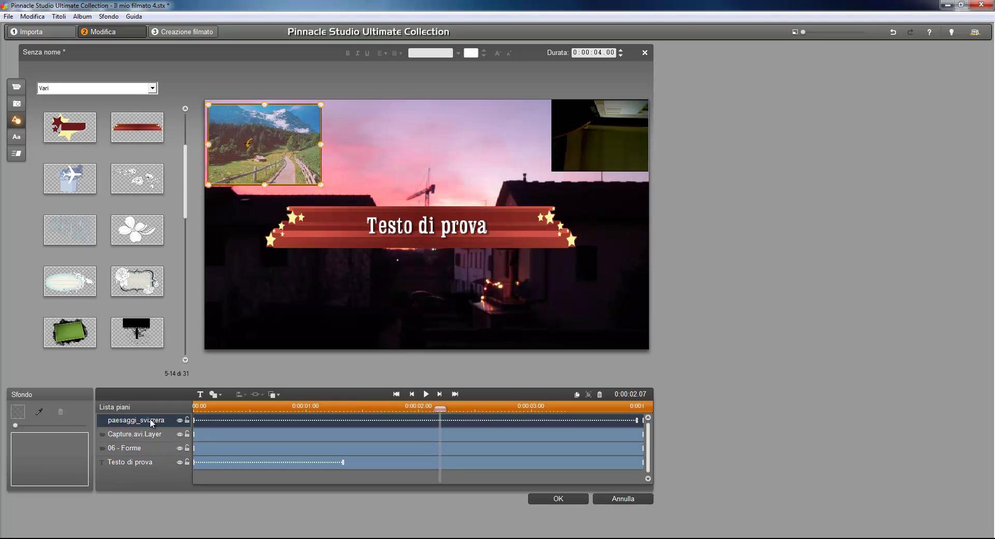
{"action": "left_click", "coordinate": [147, 437]}
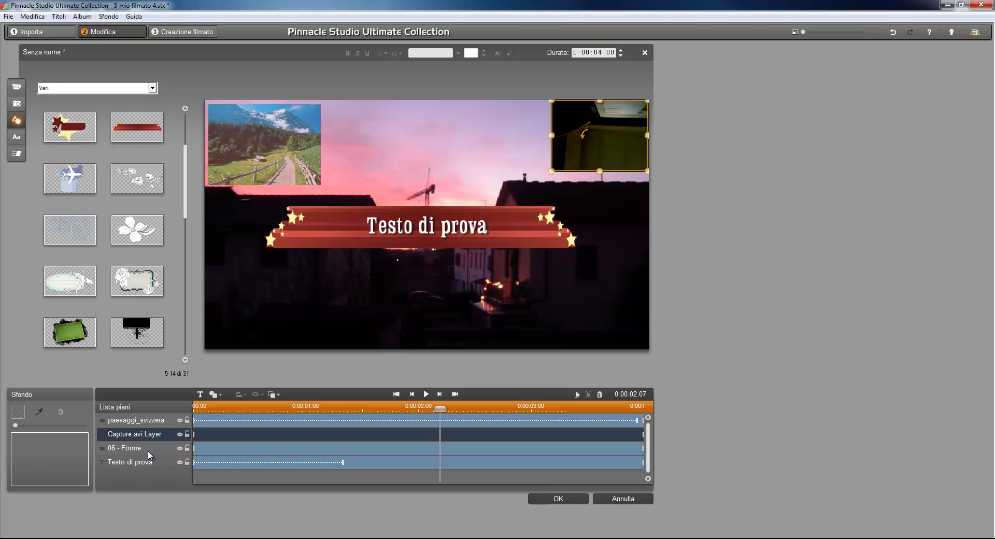
{"action": "left_click", "coordinate": [147, 448]}
{"action": "left_click", "coordinate": [148, 461]}
{"action": "left_click", "coordinate": [146, 449]}
{"action": "left_click", "coordinate": [139, 462]}
{"action": "left_click", "coordinate": [147, 450]}
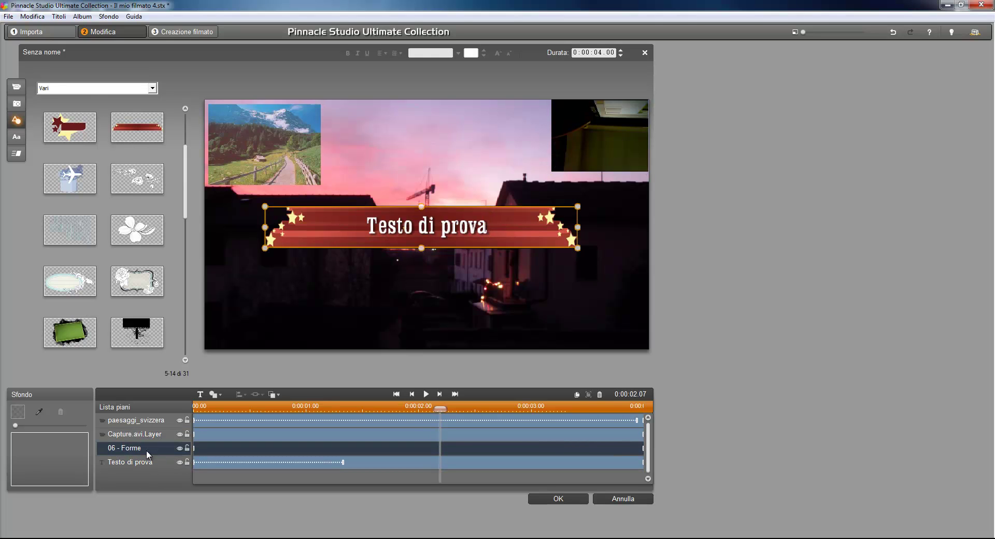
{"action": "left_click", "coordinate": [142, 449]}
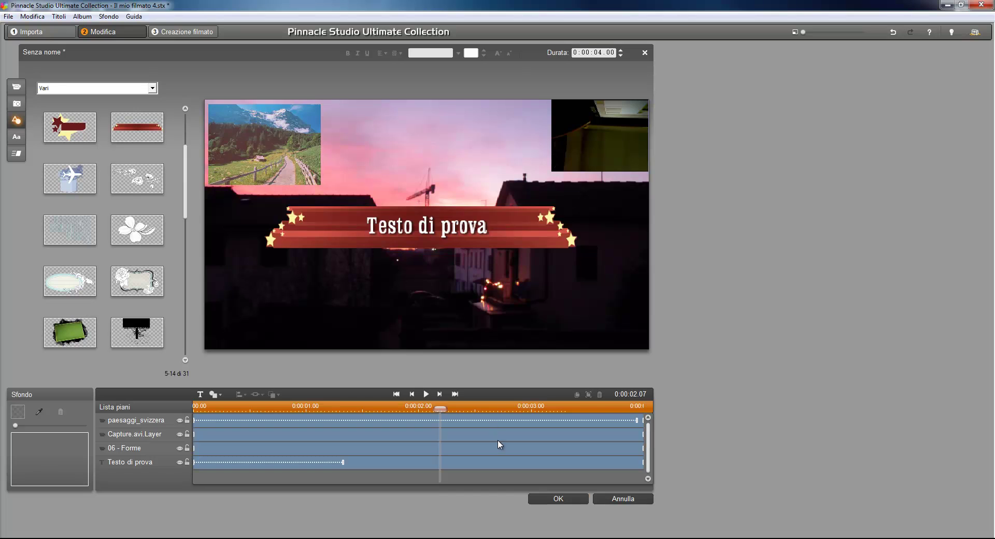
- Accept the title and stretch its timeline clip to run from about 4 s to about 50 s over the sunset videos
{"action": "left_click", "coordinate": [565, 498]}
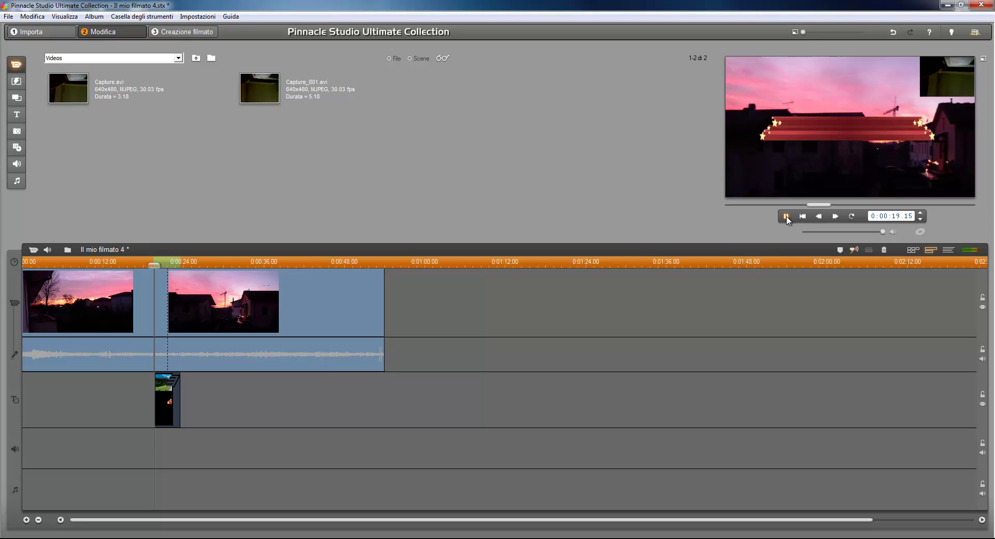
{"action": "key", "text": "space"}
{"action": "left_click_drag", "start_coordinate": [180, 397], "coordinate": [363, 394]}
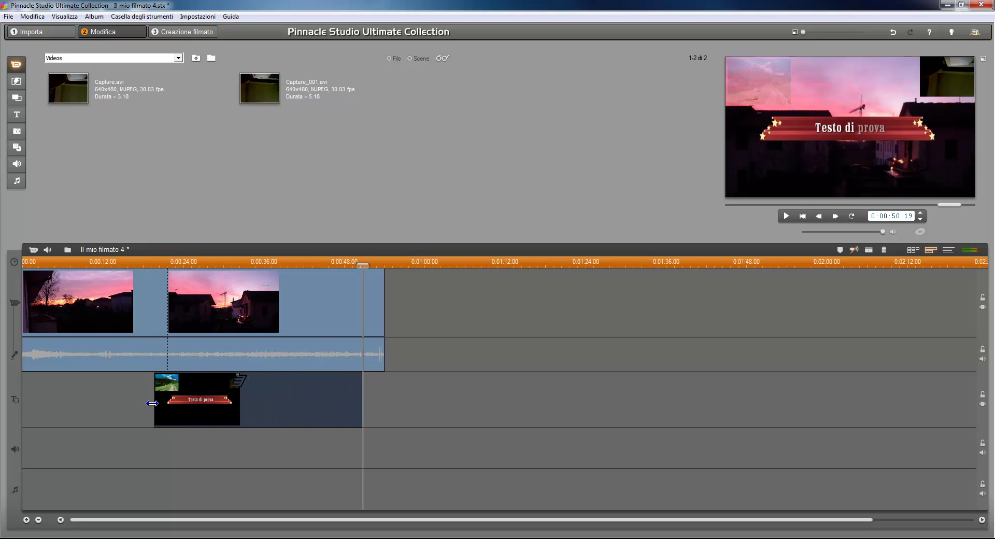
{"action": "left_click_drag", "start_coordinate": [93, 396], "coordinate": [52, 397]}
- Play the start of the stretched title on the timeline to check its entrance timing
{"action": "left_click", "coordinate": [787, 217]}
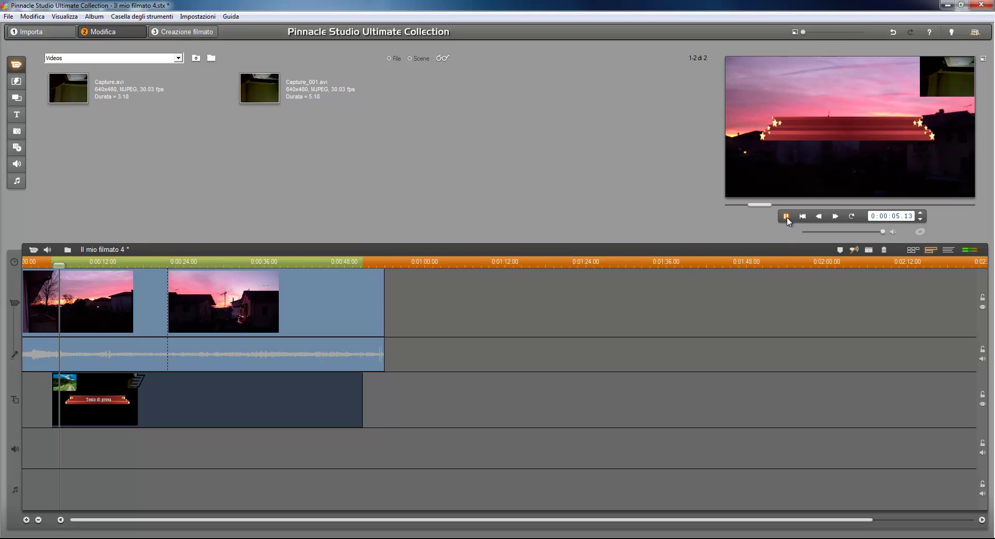
{"action": "left_click", "coordinate": [786, 217]}
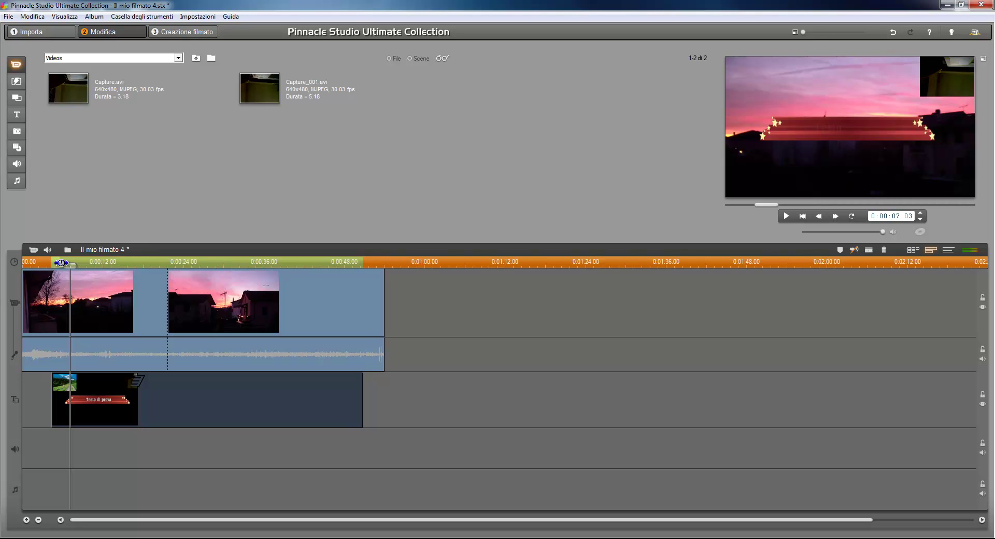
- Browse the Titoli in movimento standard collection and preview its orange and light-blue "Your Text Here" titles
{"action": "left_click", "coordinate": [17, 115]}
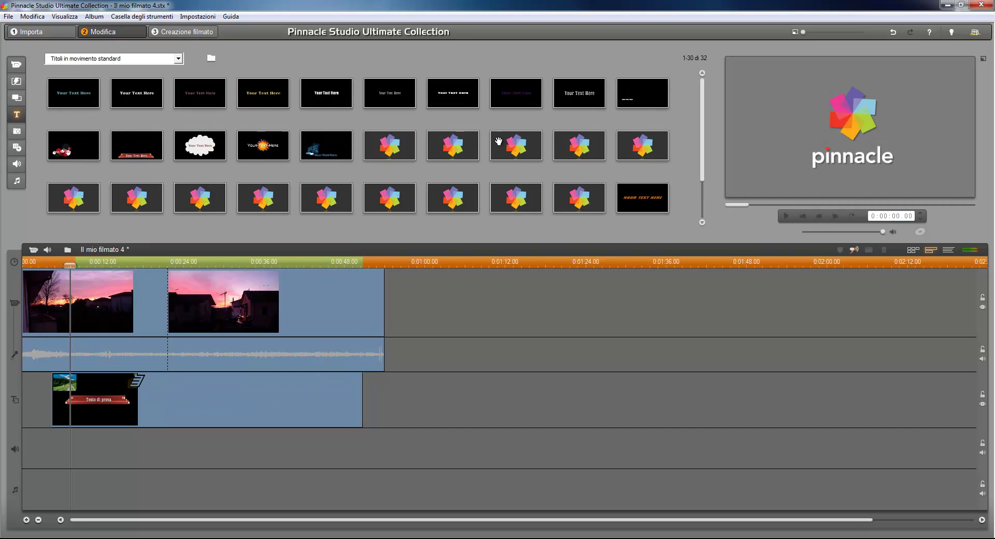
{"action": "left_click_drag", "start_coordinate": [703, 112], "coordinate": [703, 134]}
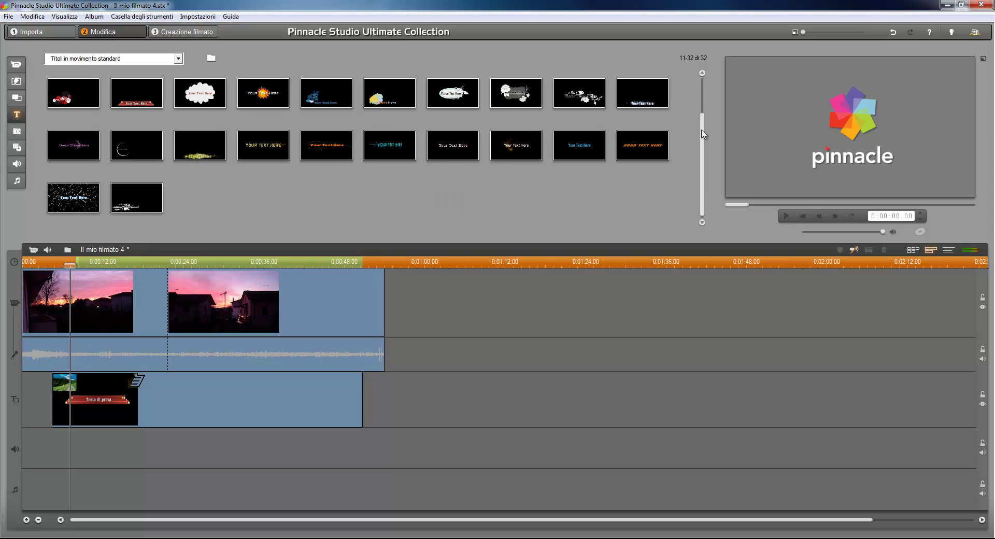
{"action": "left_click", "coordinate": [643, 153]}
{"action": "left_click", "coordinate": [791, 215]}
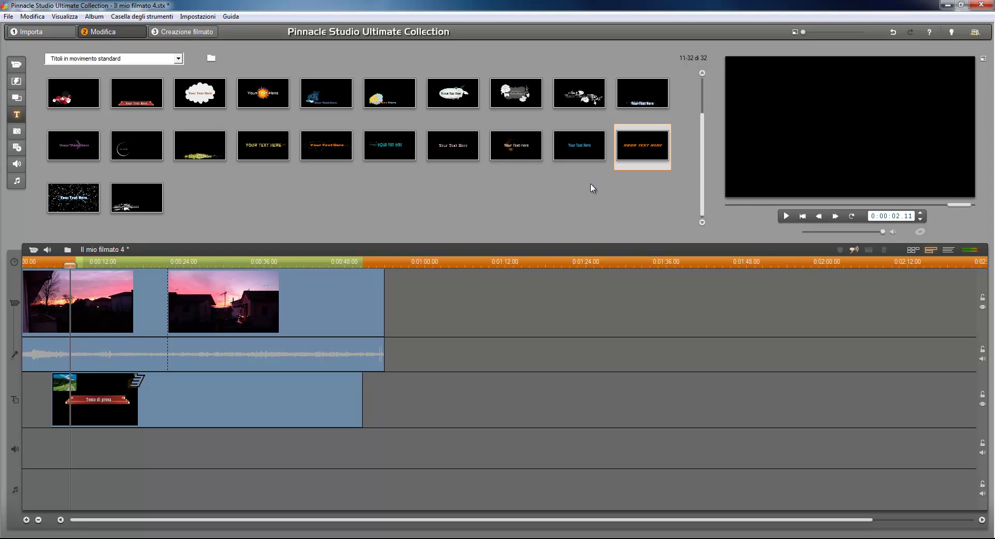
{"action": "left_click", "coordinate": [571, 158]}
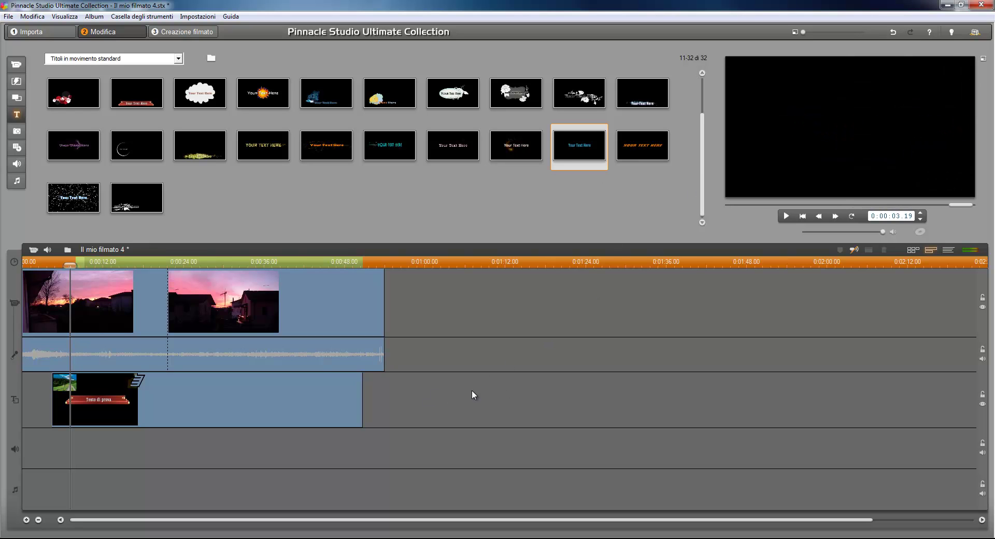
- Insert the basketball theme from Creative Pack V3 - Sport ragazzo at the start of the movie, before the first sunset video
{"action": "left_click", "coordinate": [18, 98]}
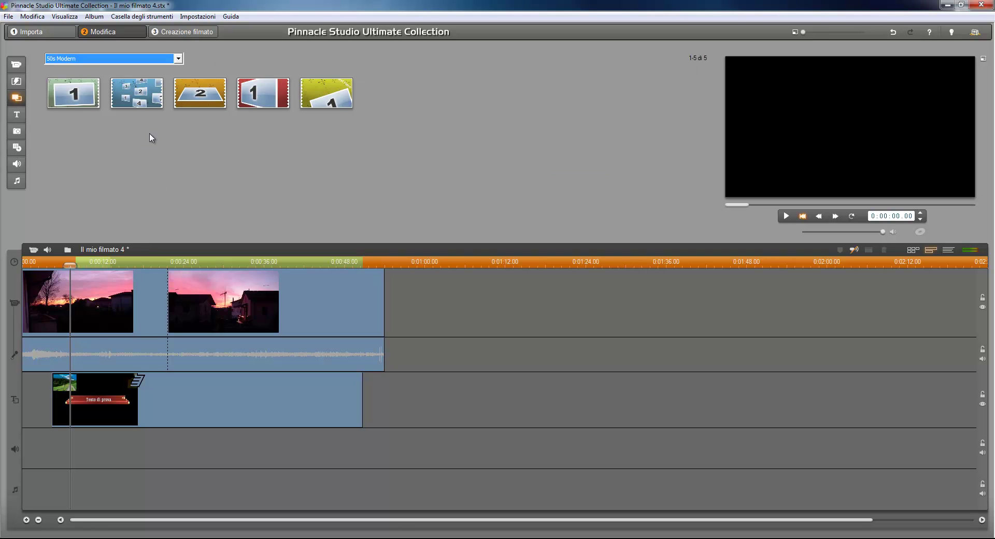
{"action": "left_click", "coordinate": [179, 59]}
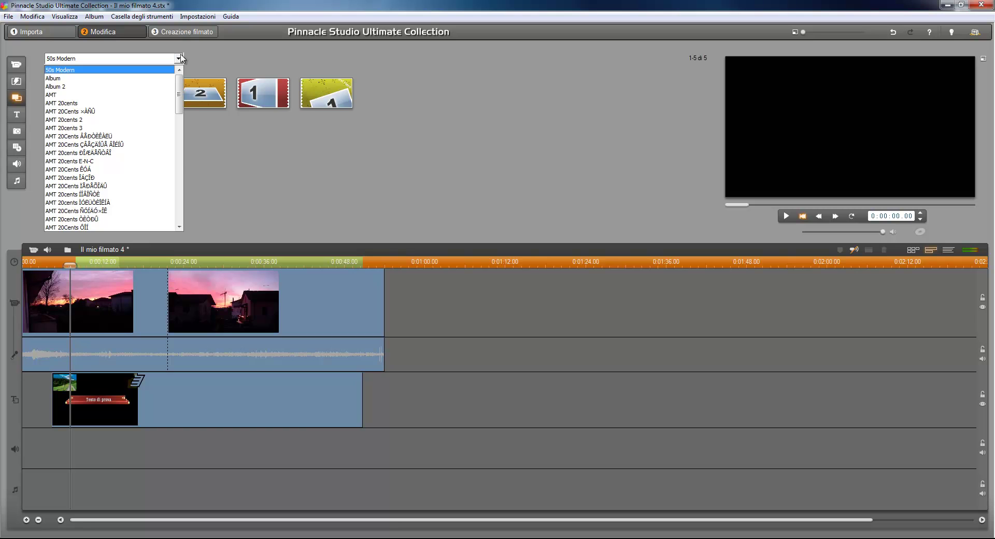
{"action": "scroll", "coordinate": [163, 160], "scroll_direction": "down", "scroll_amount": 14}
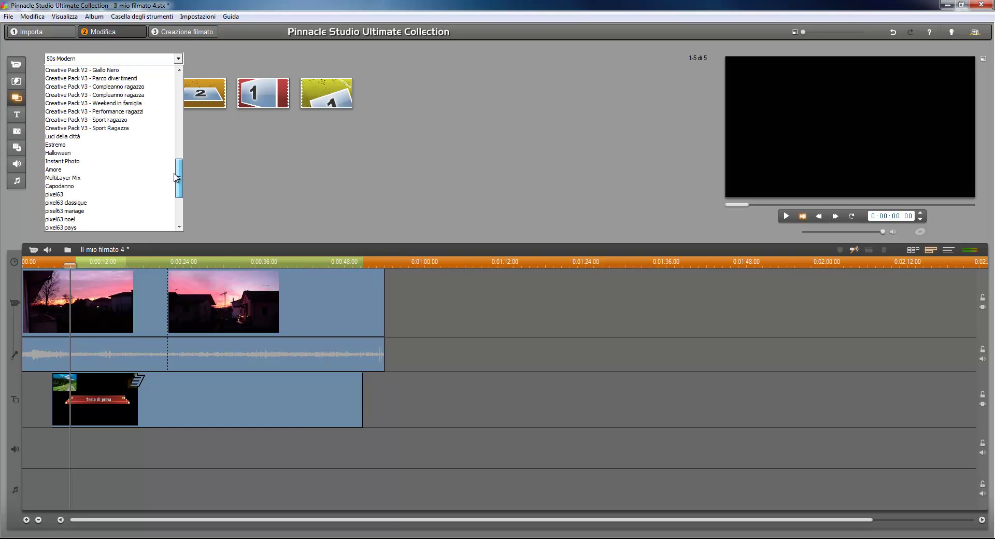
{"action": "left_click", "coordinate": [146, 128]}
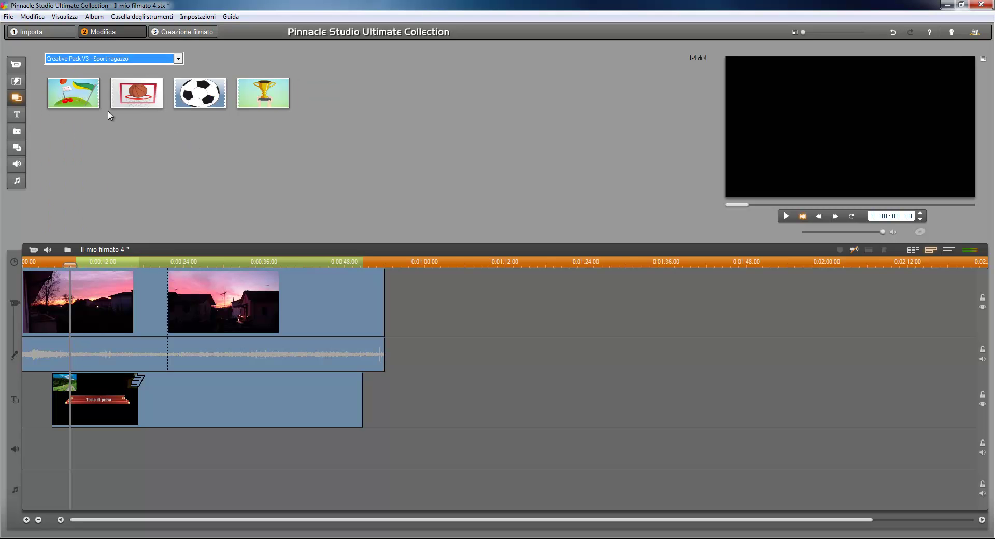
{"action": "mouse_move", "coordinate": [142, 99]}
{"action": "left_mouse_down"}
{"action": "mouse_move", "coordinate": [67, 318]}
{"action": "mouse_move", "coordinate": [83, 327]}
{"action": "mouse_move", "coordinate": [312, 299]}
{"action": "mouse_move", "coordinate": [141, 216]}
{"action": "mouse_move", "coordinate": [32, 323]}
{"action": "left_mouse_up"}
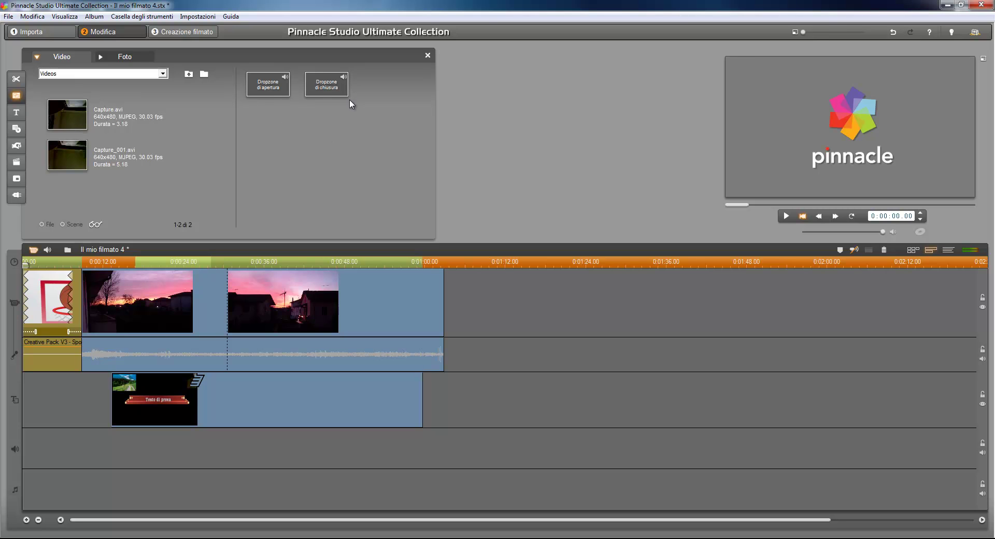
- Fill the theme's opening dropzone with Capture.avi and its closing dropzone with Capture_001.avi, and preview the theme
{"action": "left_click_drag", "start_coordinate": [66, 117], "coordinate": [268, 88]}
{"action": "left_click_drag", "start_coordinate": [80, 127], "coordinate": [327, 89]}
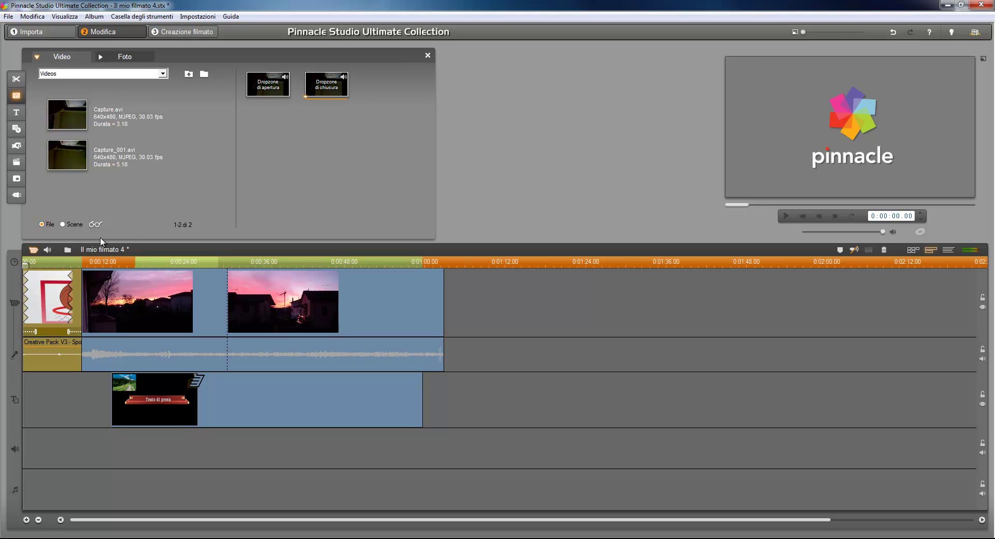
{"action": "left_click", "coordinate": [45, 261]}
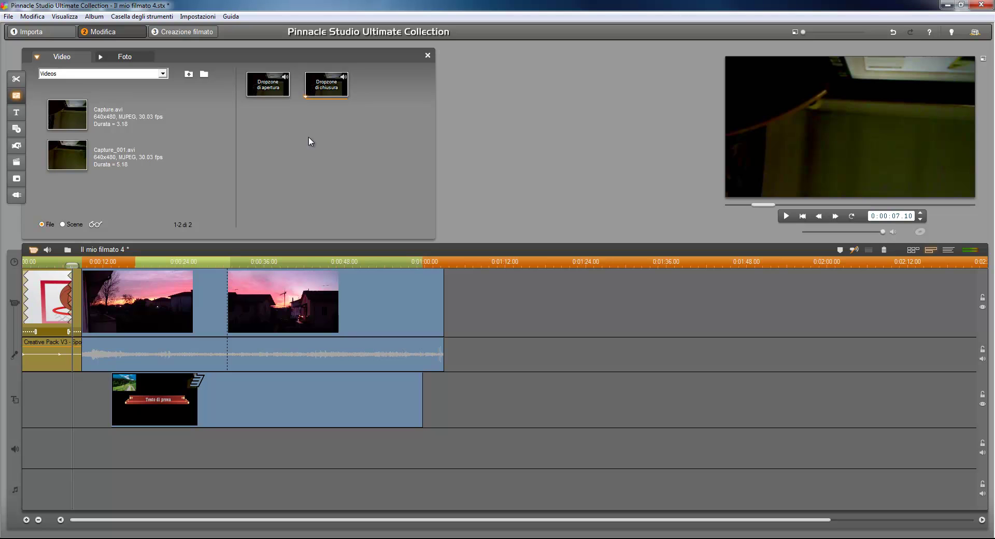
- Fill both the opening and closing dropzones with the landscape picture from the Paesaggi photo folder
{"action": "left_click", "coordinate": [135, 57]}
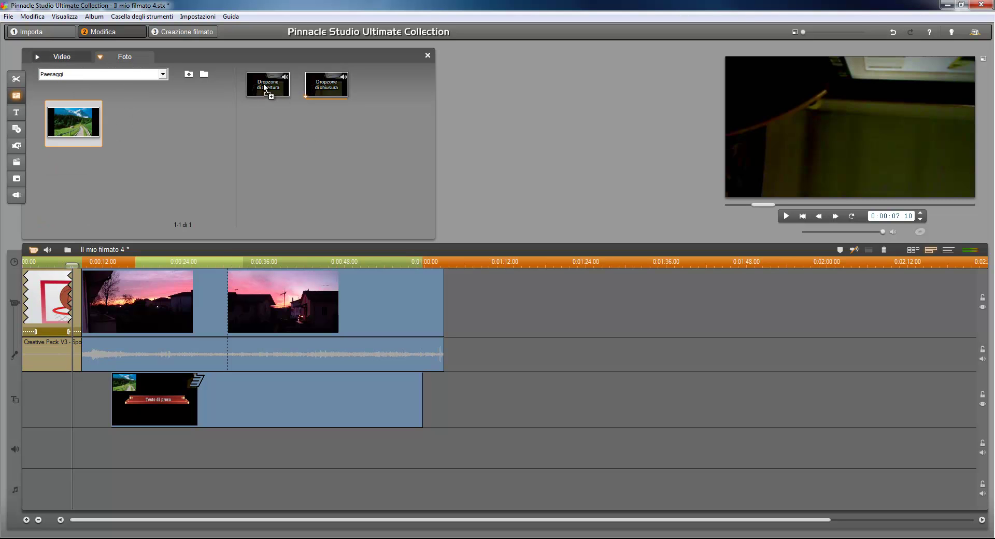
{"action": "left_click", "coordinate": [77, 129]}
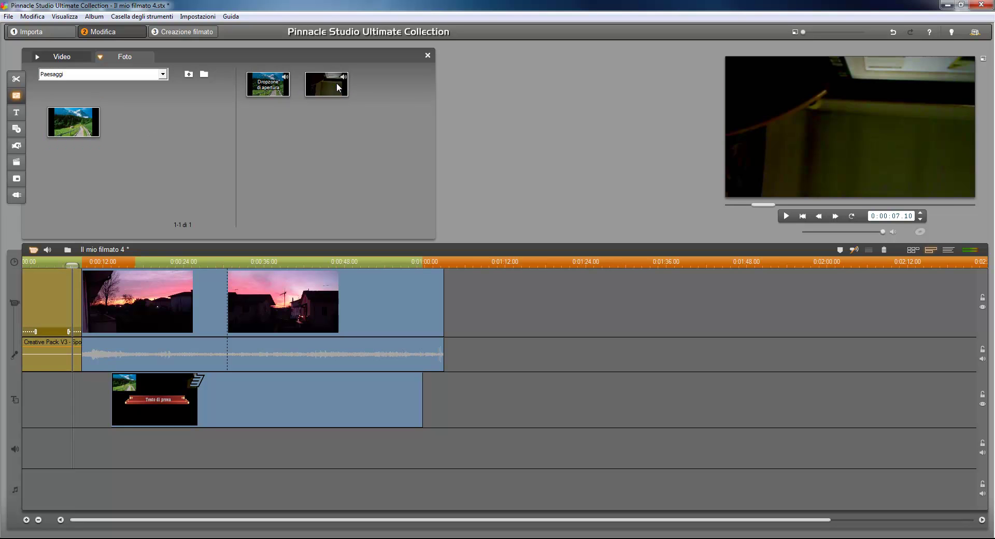
- Play the basketball theme from its start to check the landscape pictures, and close the theme editor
{"action": "left_click_drag", "start_coordinate": [67, 267], "coordinate": [23, 266]}
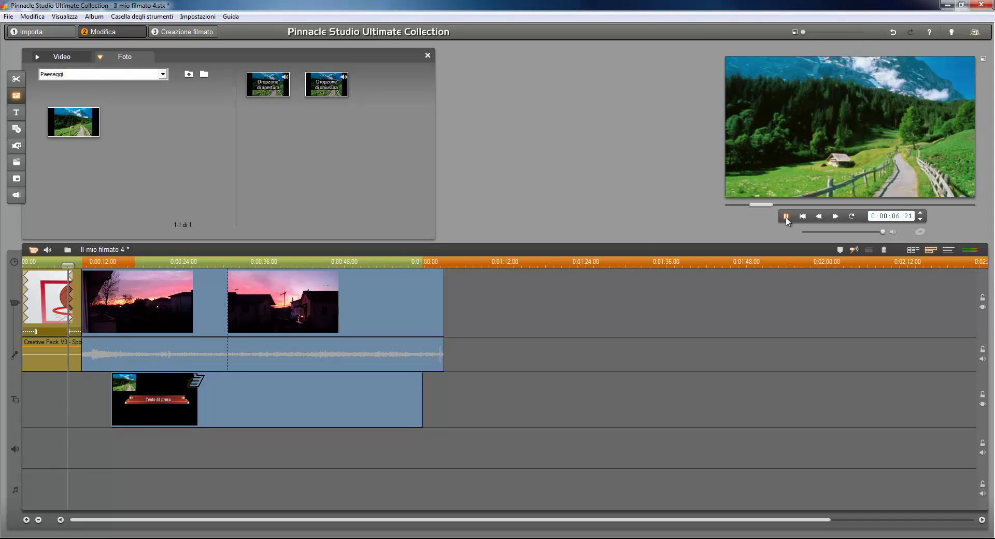
{"action": "left_click", "coordinate": [786, 217]}
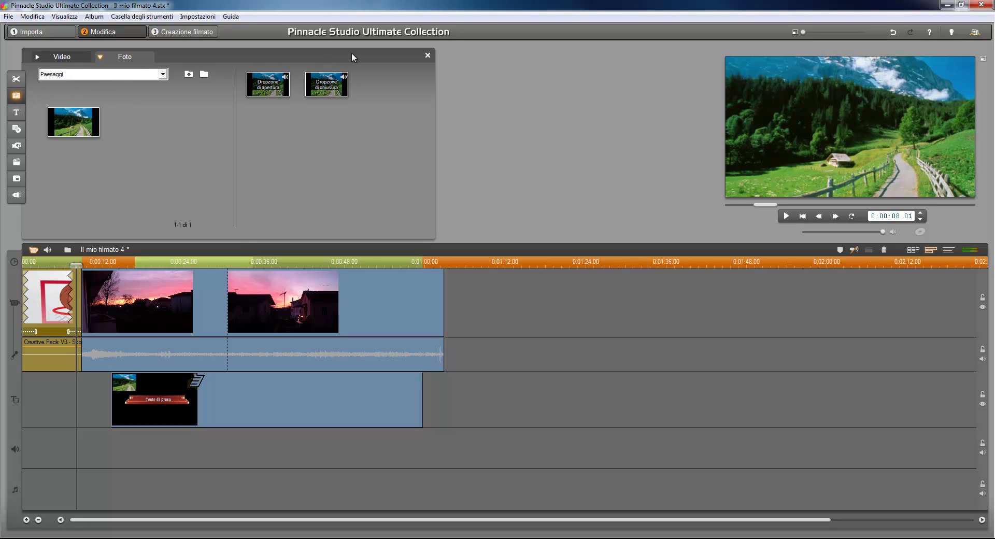
{"action": "left_click", "coordinate": [428, 56]}
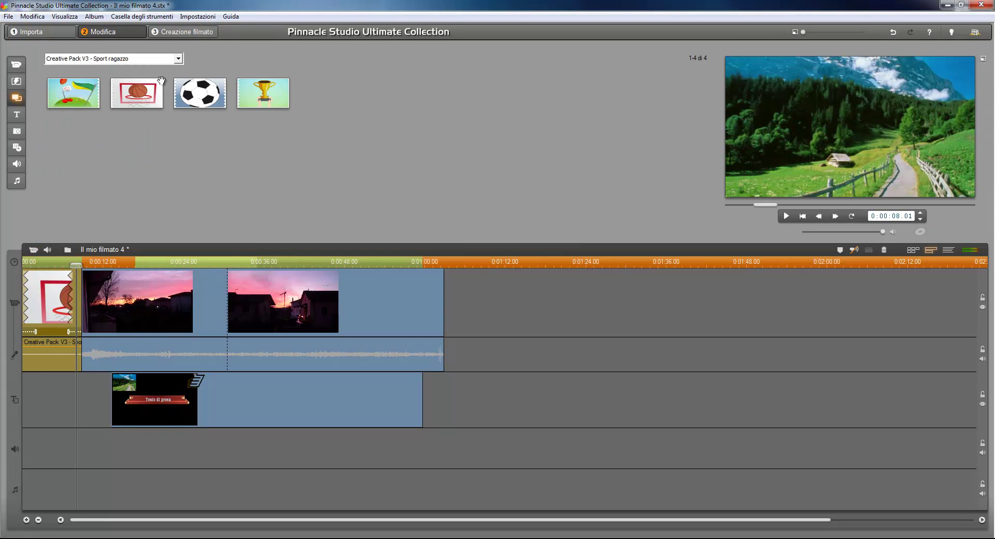
- Look through the list of theme collections and display the 50s Modern themes
{"action": "left_click", "coordinate": [178, 59]}
{"action": "scroll", "coordinate": [178, 210], "scroll_direction": "down", "scroll_amount": 1}
{"action": "left_click_drag", "start_coordinate": [182, 207], "coordinate": [185, 141]}
{"action": "scroll", "coordinate": [103, 156], "scroll_direction": "up", "scroll_amount": 6}
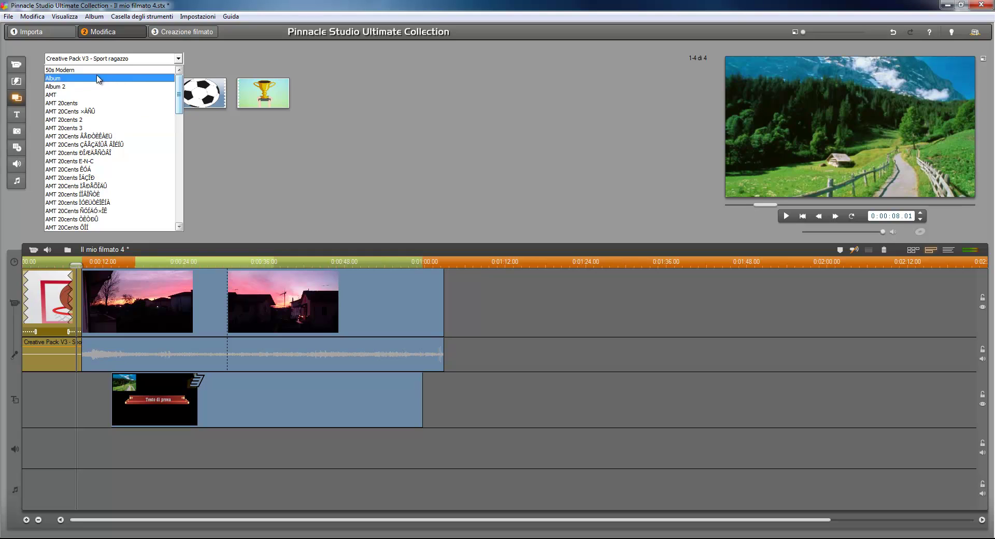
{"action": "left_click", "coordinate": [90, 72]}
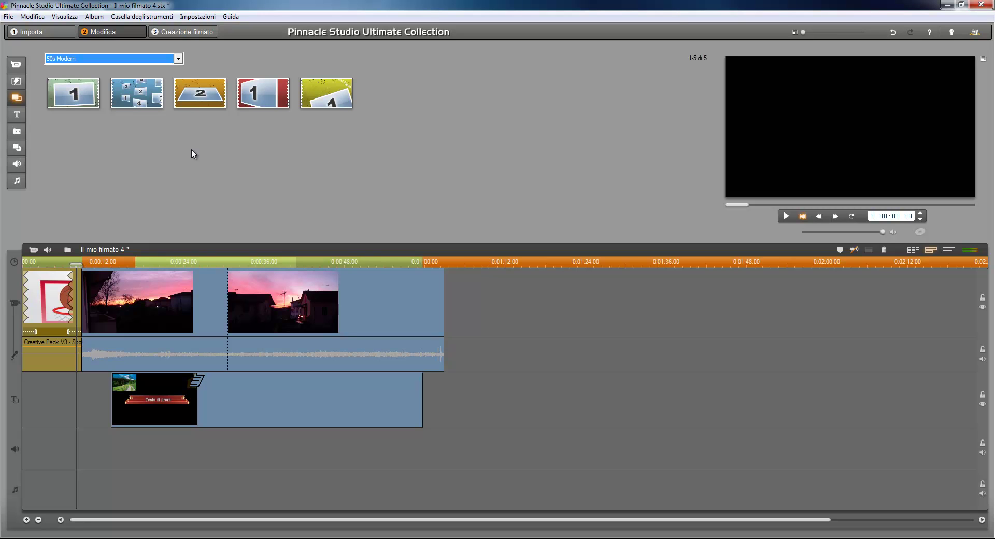
- Place the upward push transition from the Transizioni 2D collection between the two sunset clips
{"action": "left_click", "coordinate": [17, 83]}
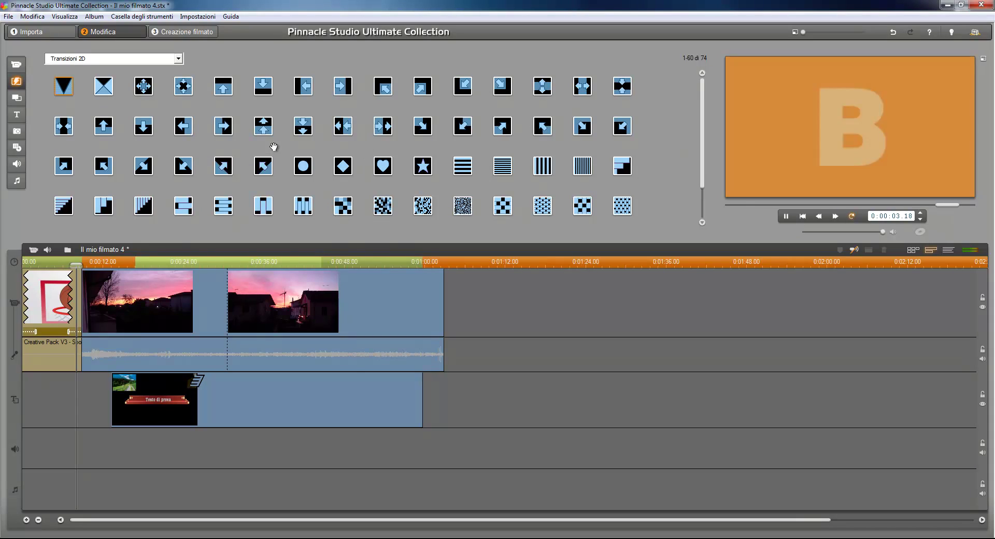
{"action": "left_click", "coordinate": [223, 88]}
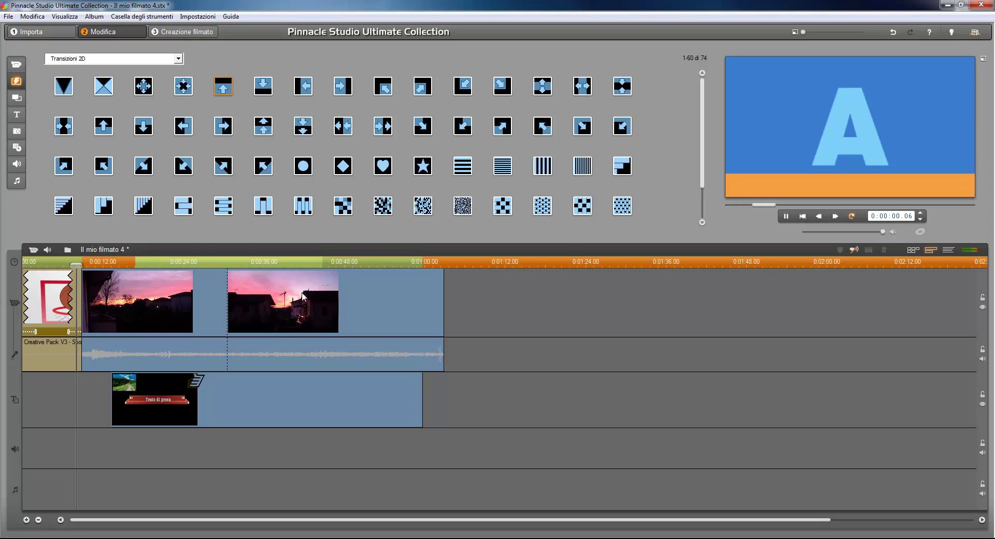
{"action": "left_click_drag", "start_coordinate": [223, 92], "coordinate": [231, 308]}
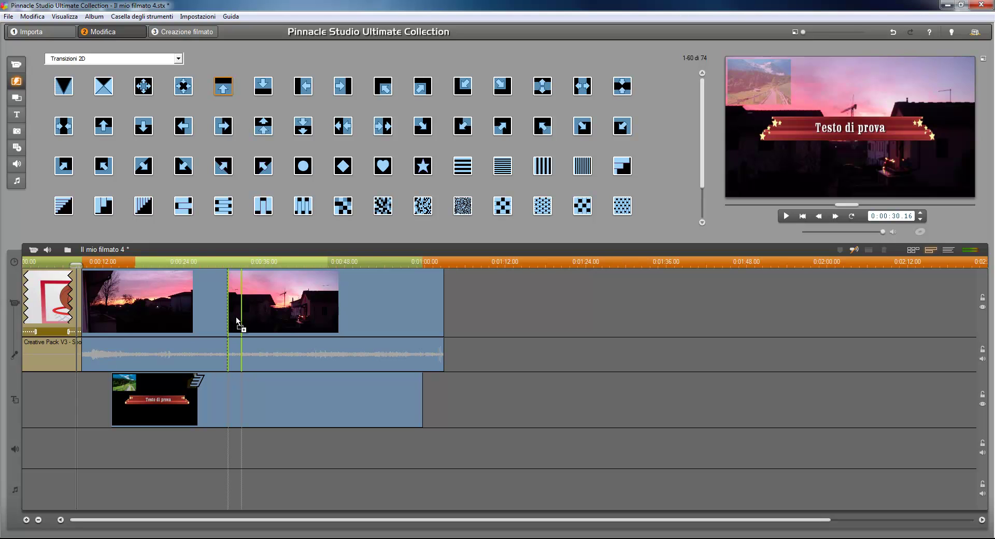
{"action": "left_click_drag", "start_coordinate": [231, 324], "coordinate": [232, 325]}
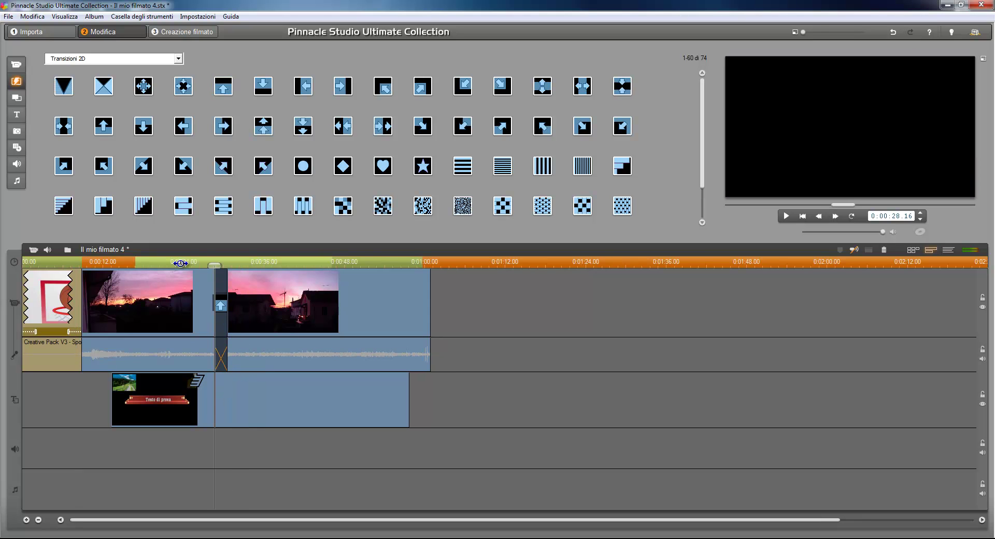
- Play the movie across the upward transition between the sunset clips to check it
{"action": "left_click_drag", "start_coordinate": [181, 263], "coordinate": [171, 262]}
{"action": "left_click", "coordinate": [193, 262]}
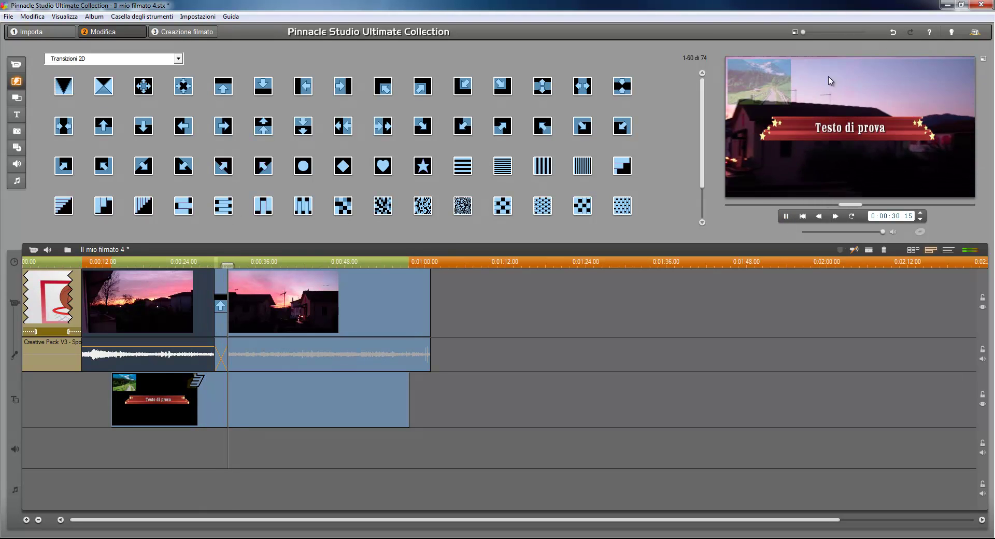
{"action": "key", "text": "space"}
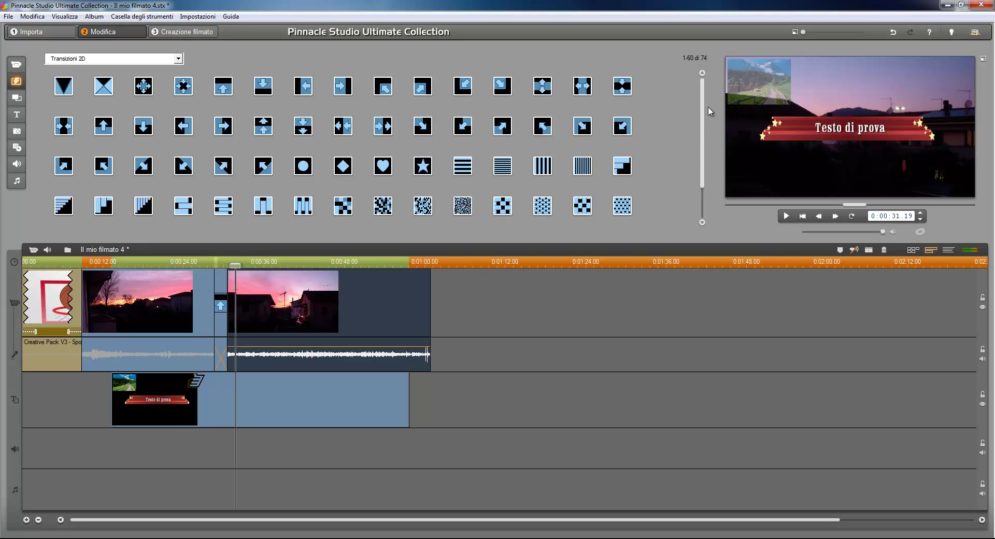
- Preview the random blocks transition and others in the 2D collection, and look through the list of transition collections
{"action": "left_click_drag", "start_coordinate": [704, 108], "coordinate": [699, 152]}
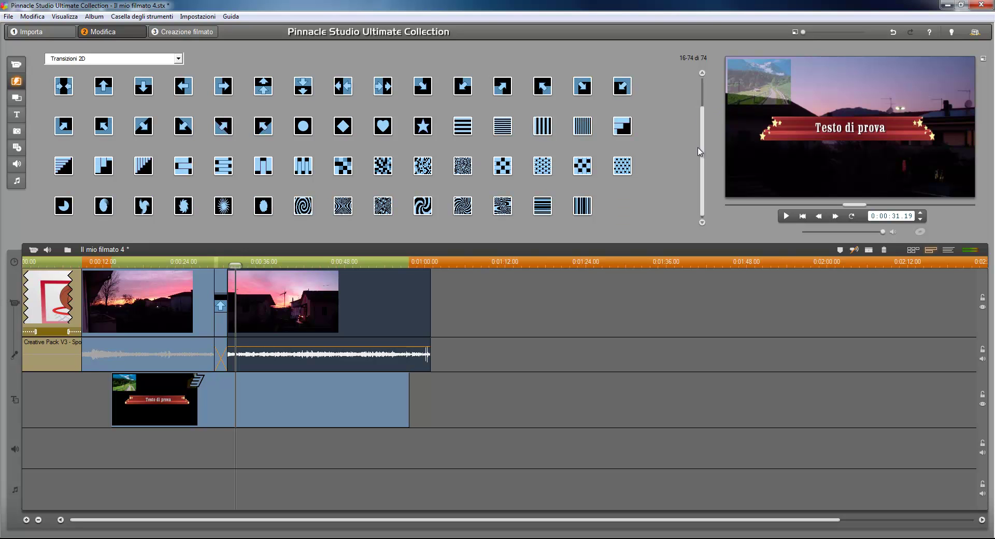
{"action": "left_click", "coordinate": [389, 171]}
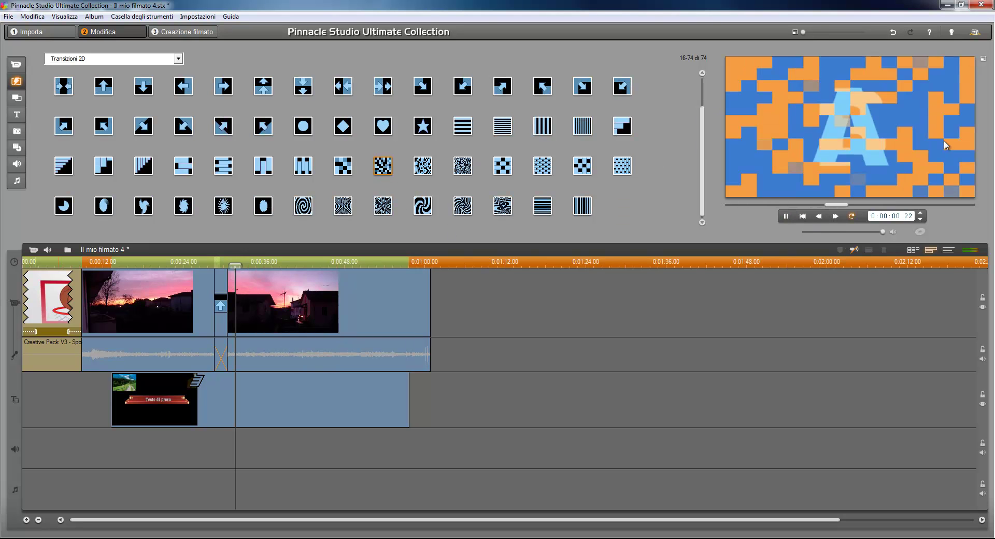
{"action": "key", "text": "Right"}
{"action": "key", "text": "Right"}
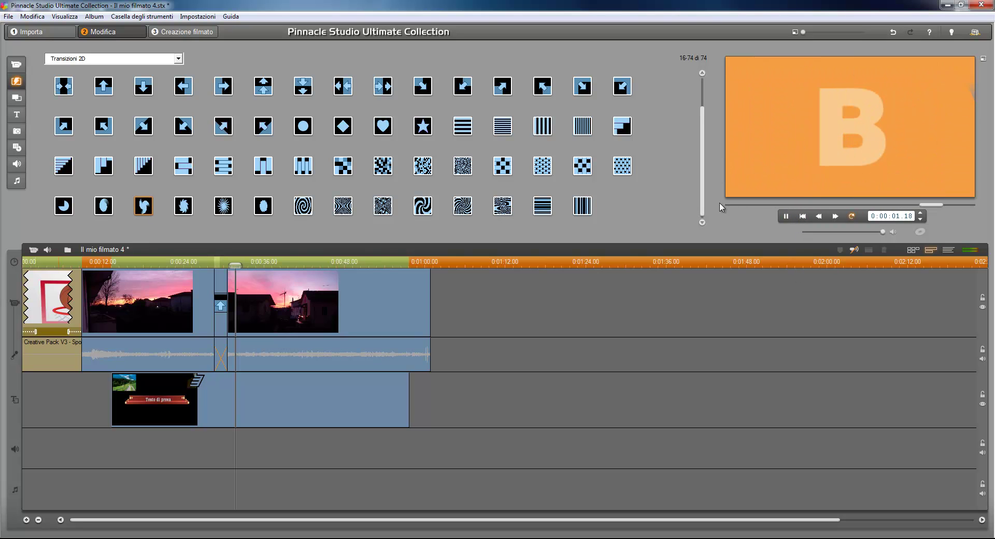
{"action": "left_click", "coordinate": [178, 58]}
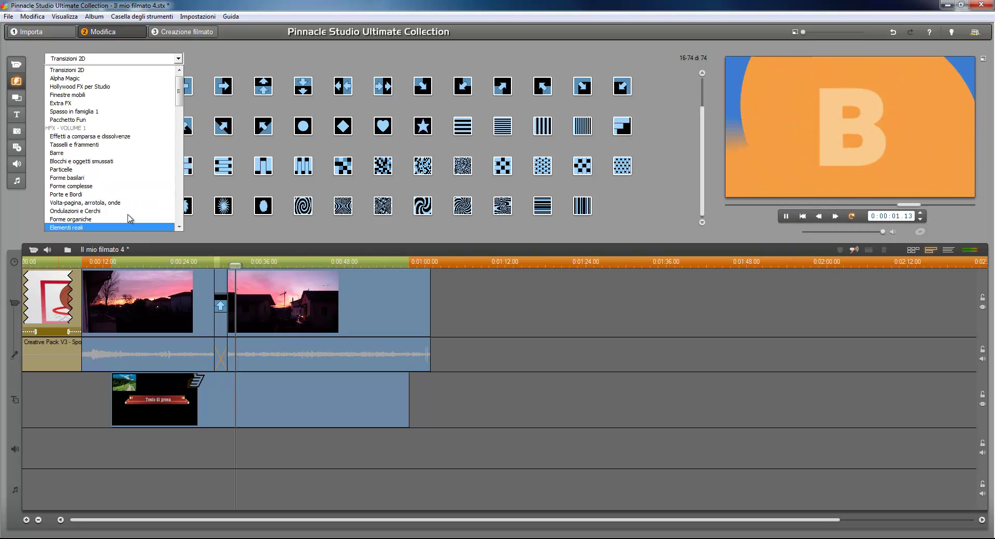
{"action": "left_click", "coordinate": [177, 59]}
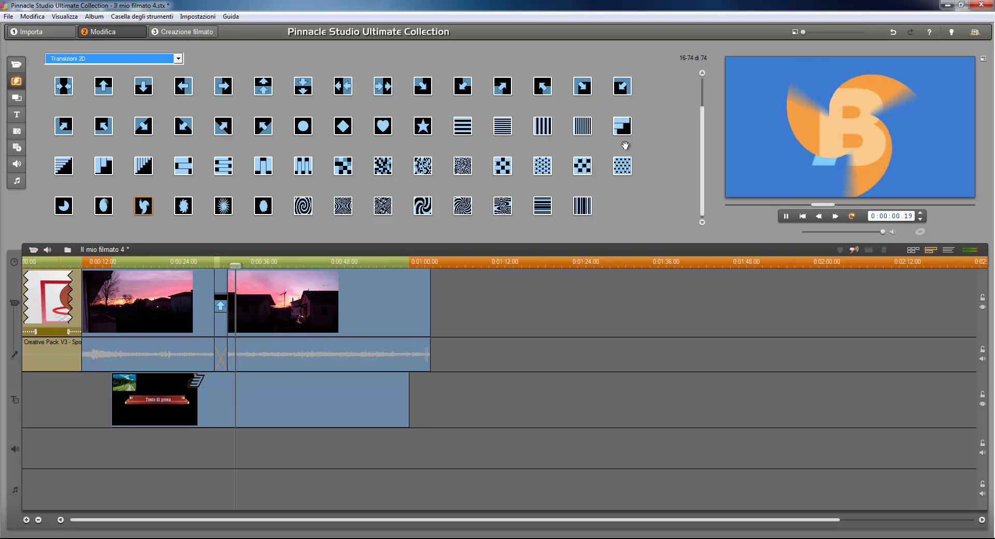
- Add the vertical blinds transition Tendina slat 1 at the end of the second sunset clip, and check its properties
{"action": "left_click_drag", "start_coordinate": [543, 126], "coordinate": [433, 330]}
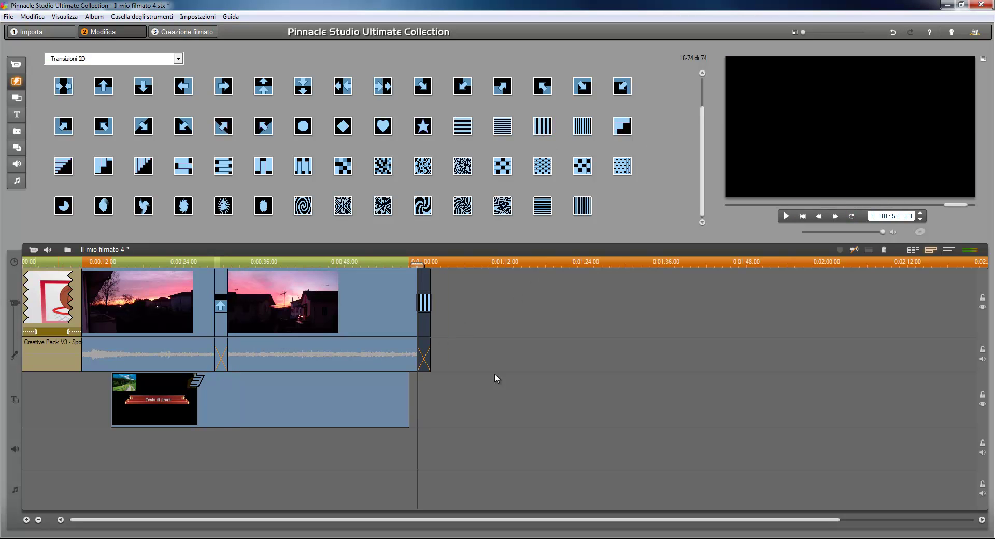
{"action": "double_click", "coordinate": [424, 282]}
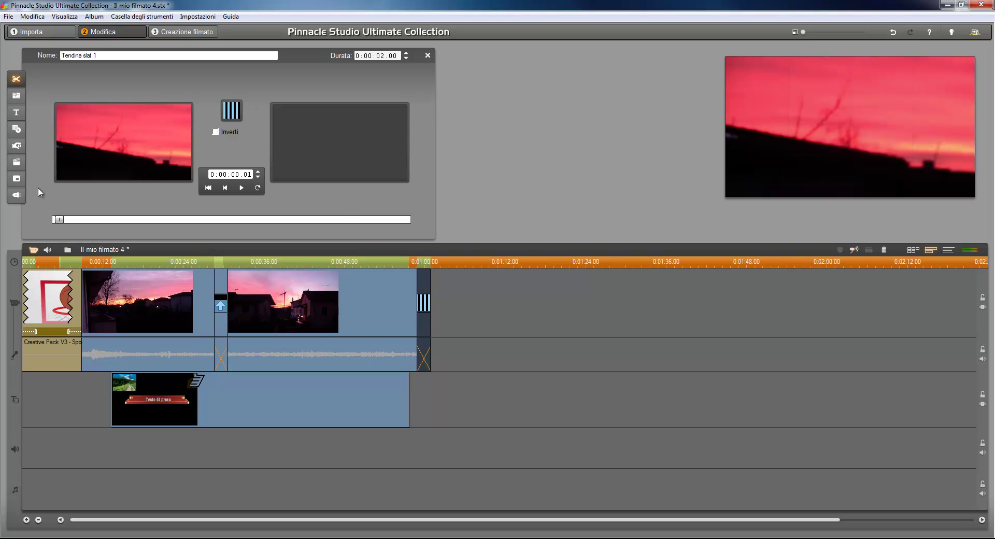
{"action": "left_click", "coordinate": [429, 56]}
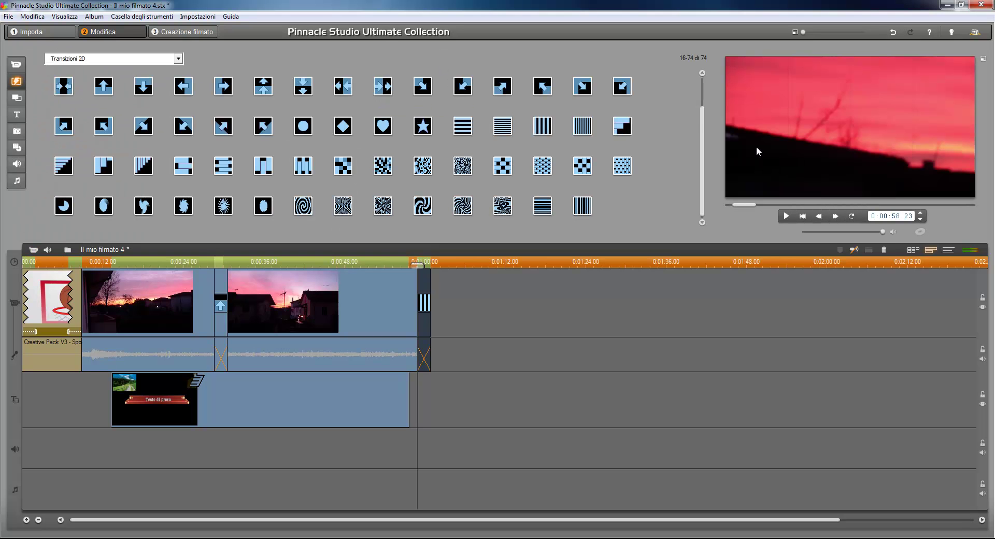
- Return to the 50s Modern themes and preview the orange theme with the tilted frame
{"action": "left_click_drag", "start_coordinate": [703, 124], "coordinate": [711, 89]}
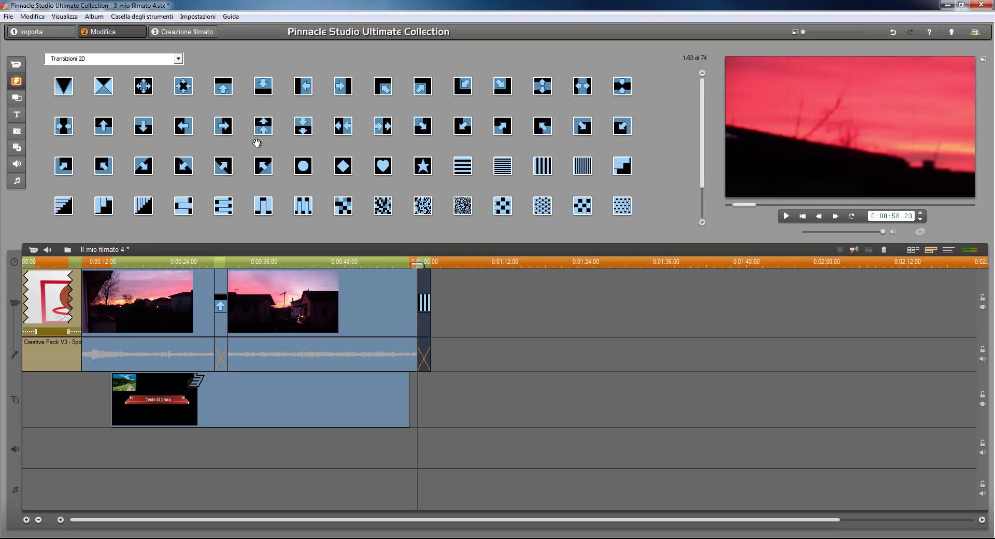
{"action": "left_click", "coordinate": [23, 104]}
{"action": "left_click", "coordinate": [199, 93]}
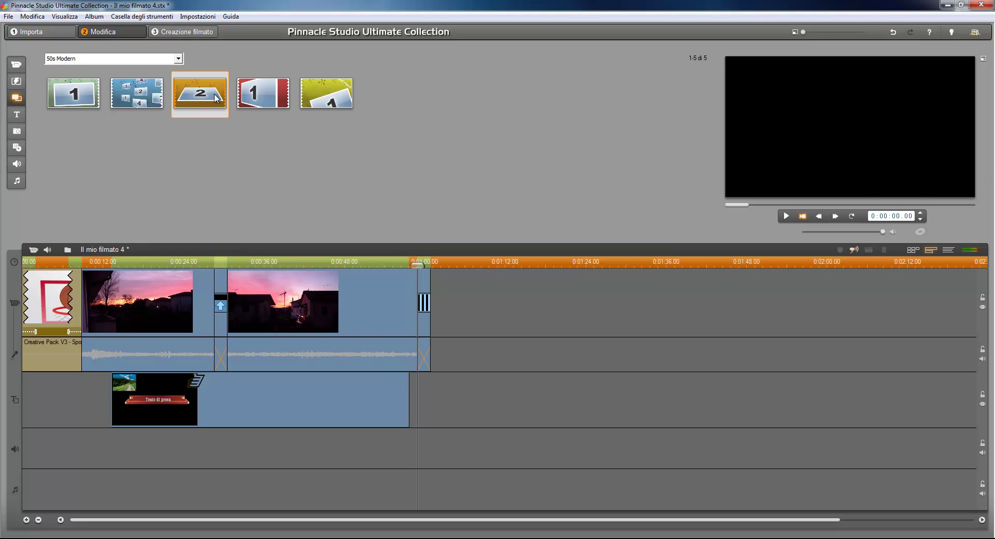
{"action": "left_click", "coordinate": [786, 217]}
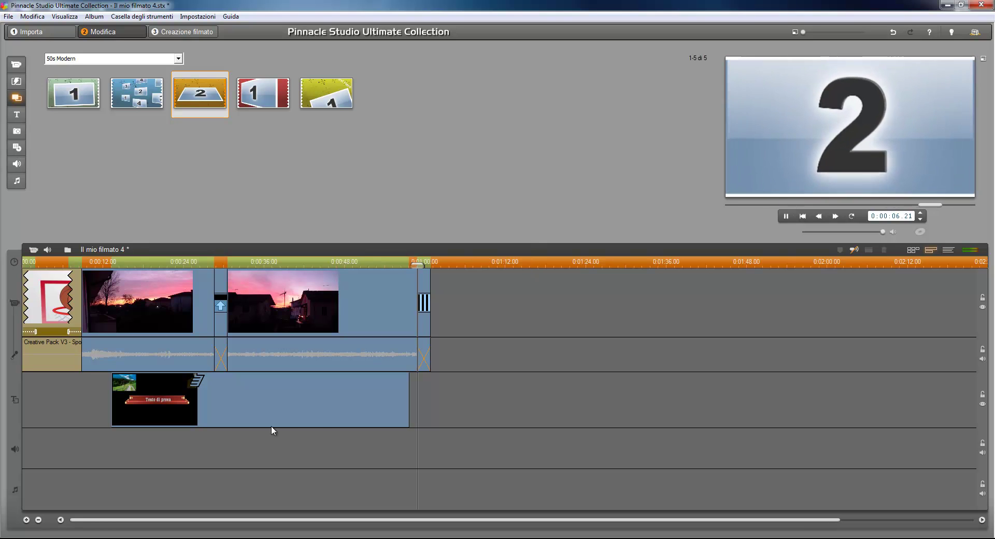
- Move the Testo di prova title from the title track to the end of the video track and delete it
{"action": "left_click", "coordinate": [235, 397]}
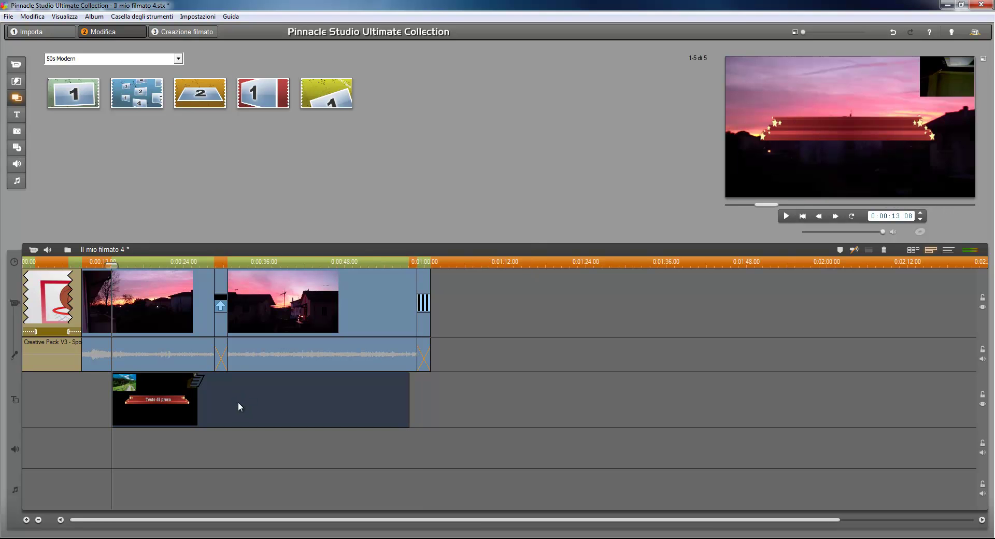
{"action": "left_click_drag", "start_coordinate": [130, 266], "coordinate": [309, 267]}
{"action": "left_click_drag", "start_coordinate": [162, 409], "coordinate": [542, 357]}
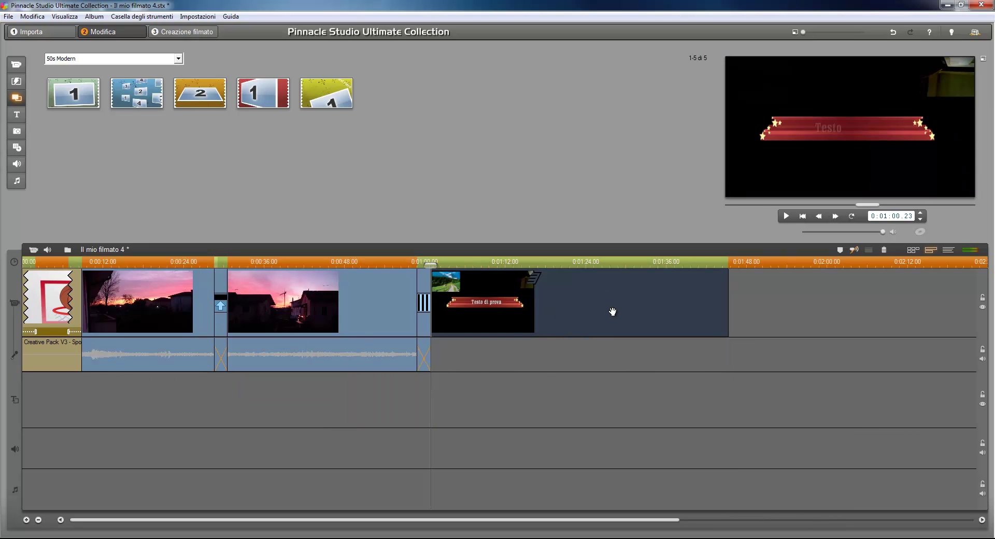
{"action": "key", "text": "Delete"}
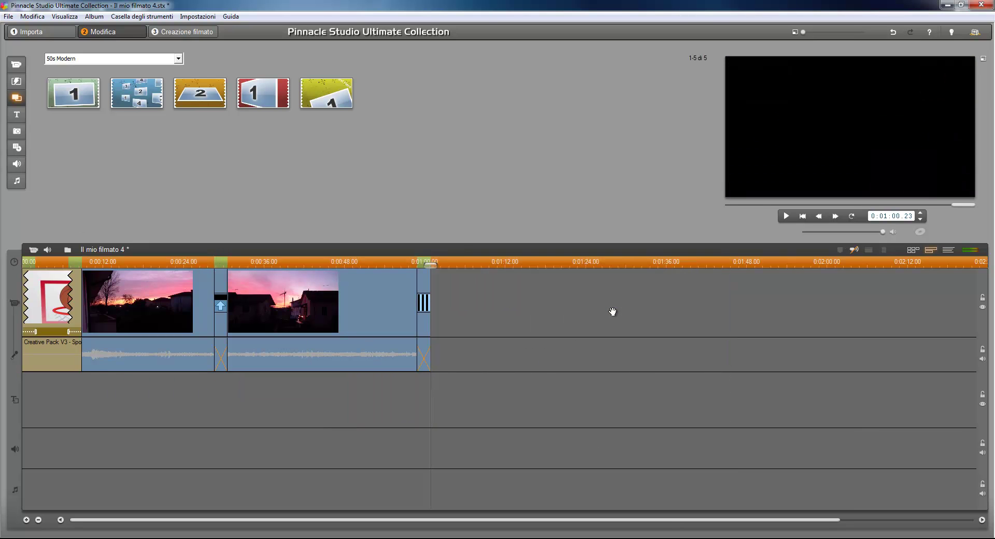
- Insert the white serif Your Text Here title from Titoli in movimento standard at the movie's start, replacing the basketball theme
{"action": "left_click", "coordinate": [16, 115]}
{"action": "left_click_drag", "start_coordinate": [454, 146], "coordinate": [483, 297]}
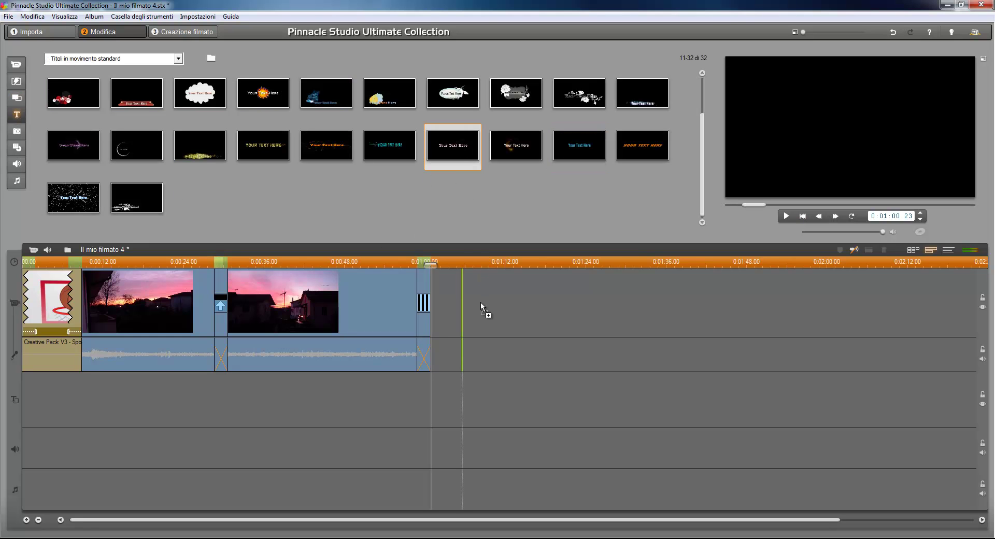
{"action": "left_click_drag", "start_coordinate": [481, 302], "coordinate": [39, 334]}
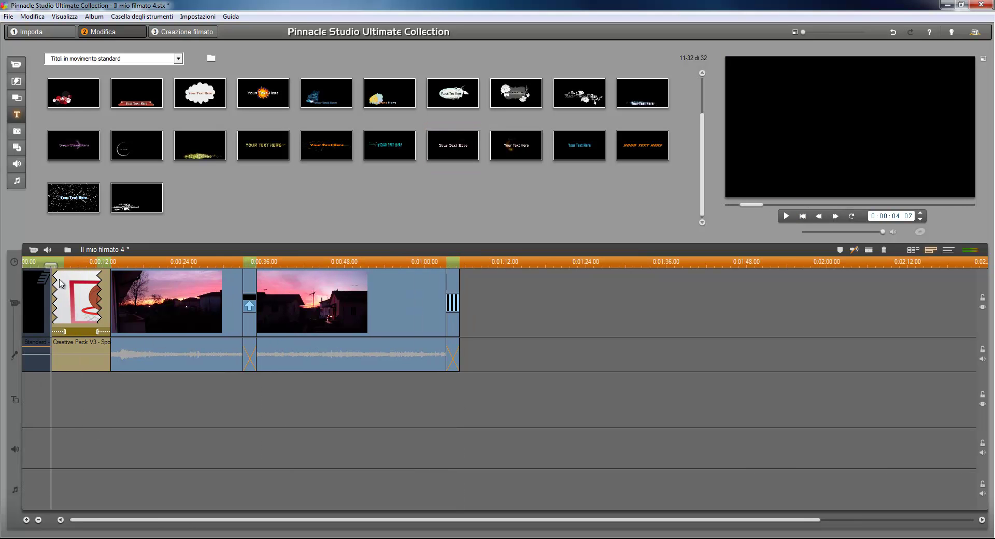
- Scrub through the opening Your Text Here title up to 0:00:04.00 to review its animation
{"action": "left_click", "coordinate": [30, 267]}
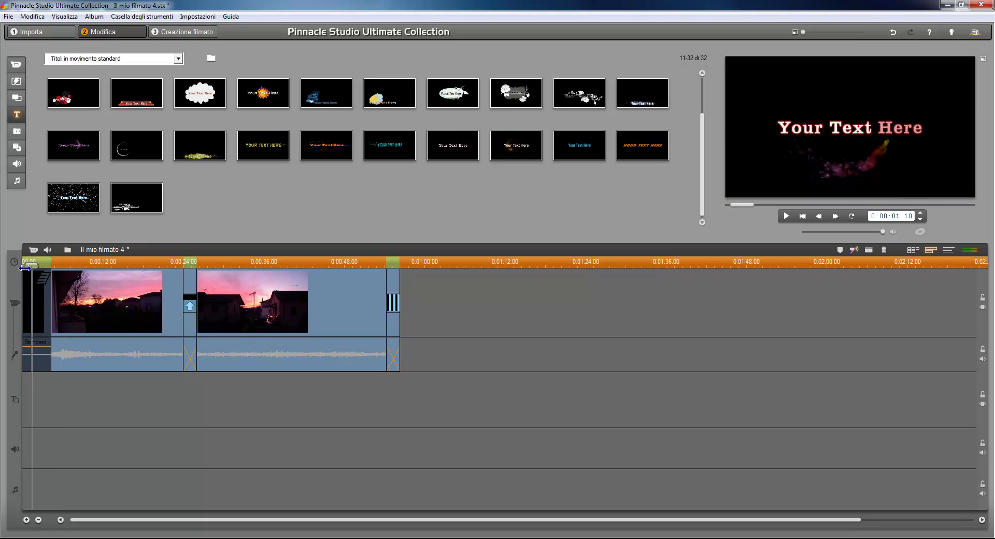
{"action": "mouse_move", "coordinate": [33, 265]}
{"action": "left_mouse_down"}
{"action": "mouse_move", "coordinate": [89, 262]}
{"action": "mouse_move", "coordinate": [37, 264]}
{"action": "left_mouse_up"}
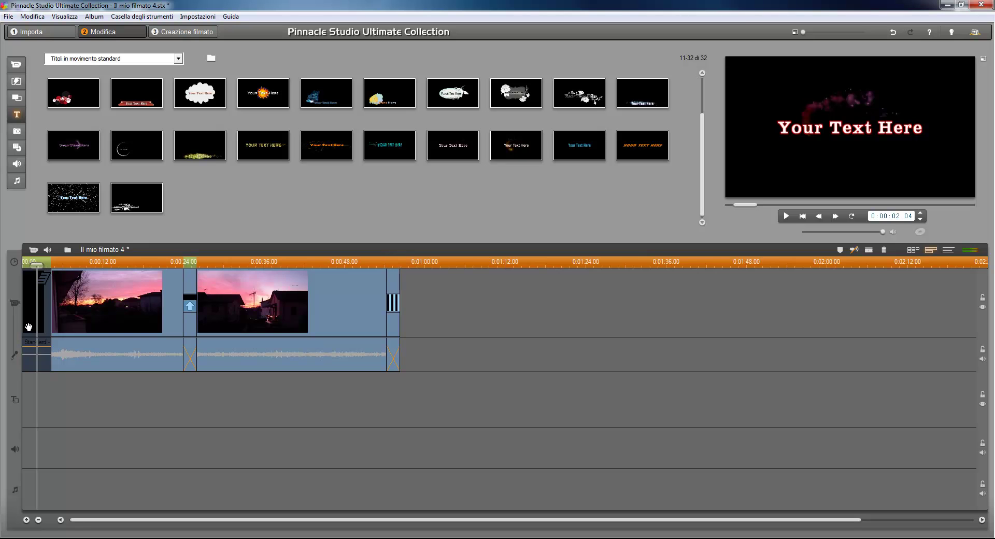
{"action": "left_click_drag", "start_coordinate": [38, 265], "coordinate": [42, 265]}
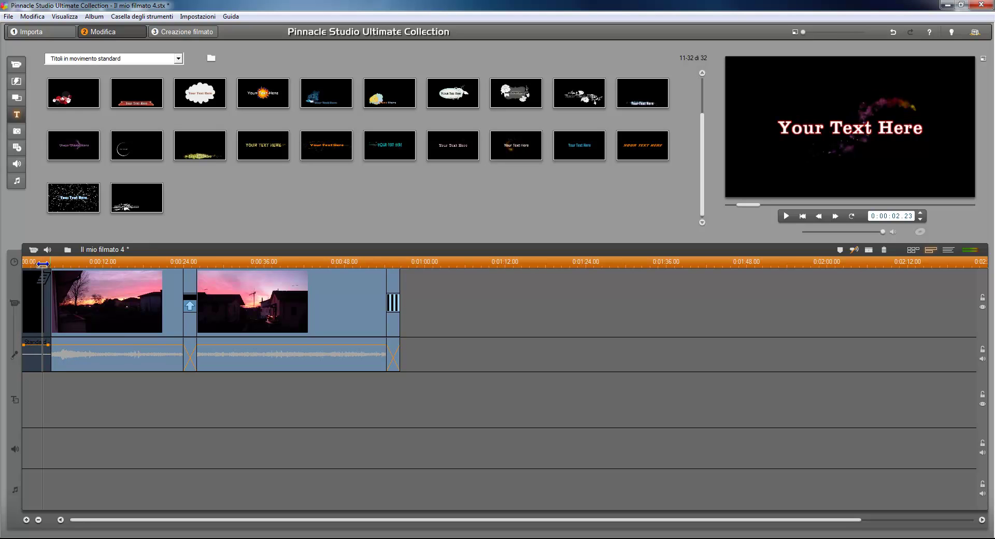
{"action": "left_click_drag", "start_coordinate": [42, 265], "coordinate": [49, 265]}
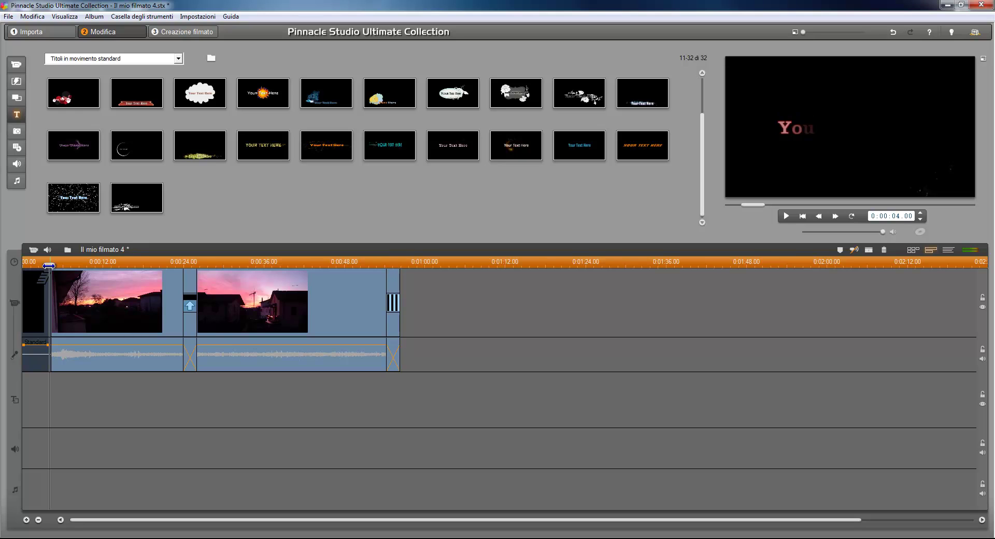